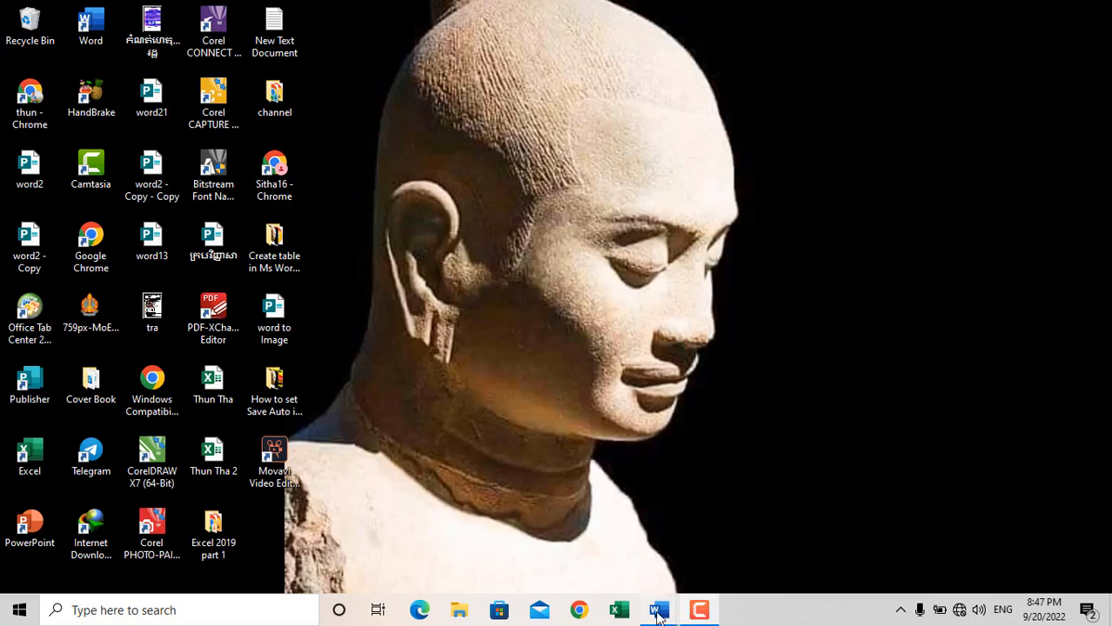
Step: Switch to the open Word document Document1 and look through the whole unformatted Khmer letter
mouse_move(658, 615)
left_click(745, 558)
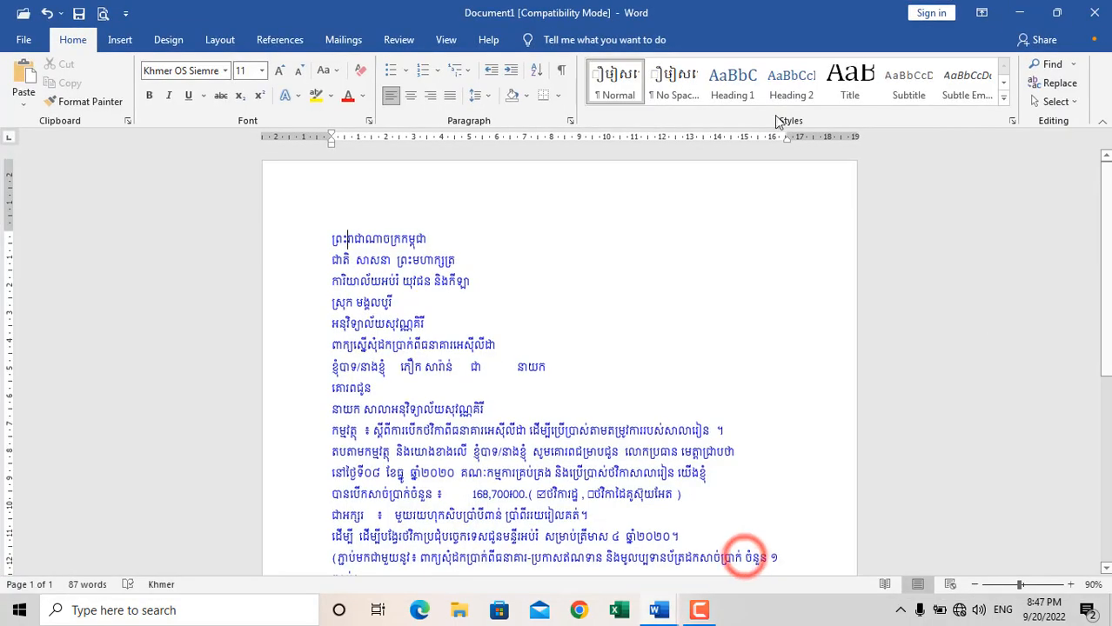
scroll(557, 319, "down", 5)
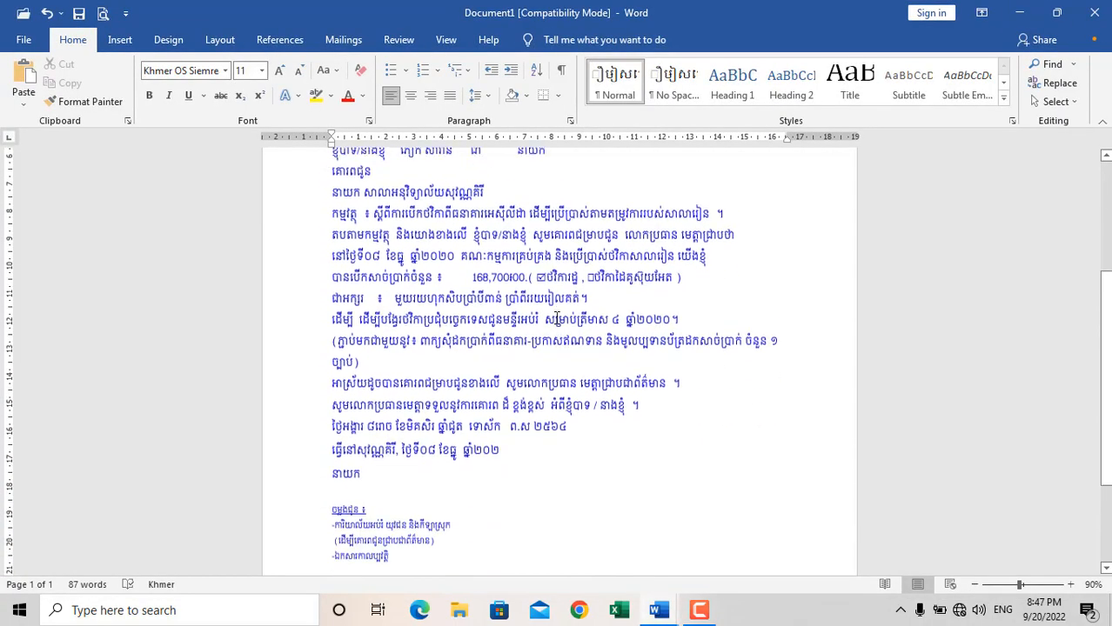
scroll(556, 319, "down", 1)
scroll(569, 317, "up", 4)
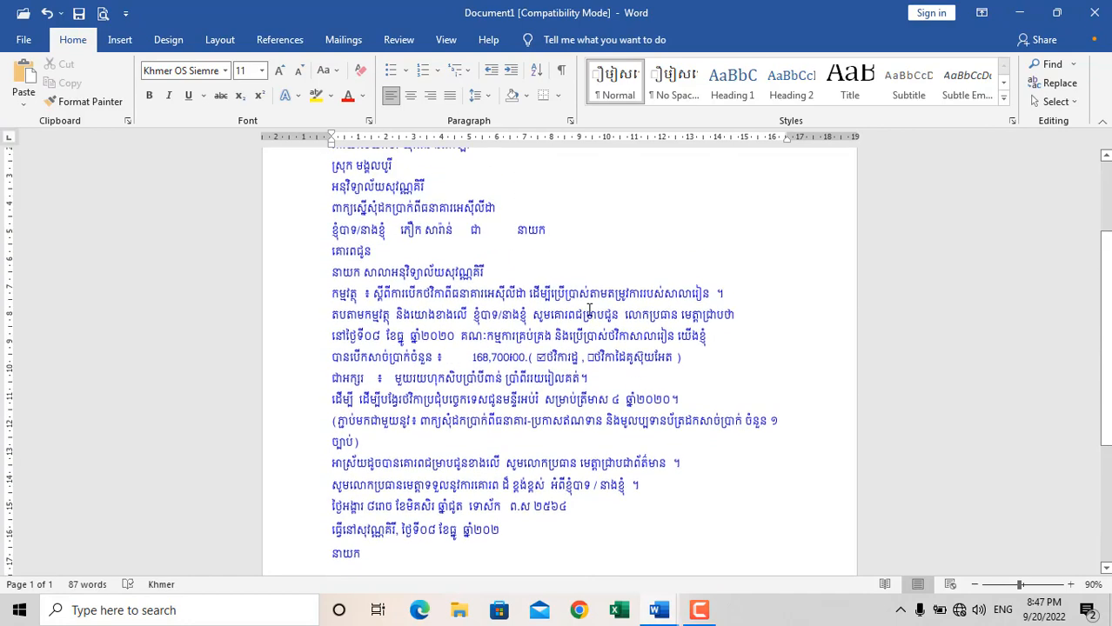
scroll(603, 306, "up", 4)
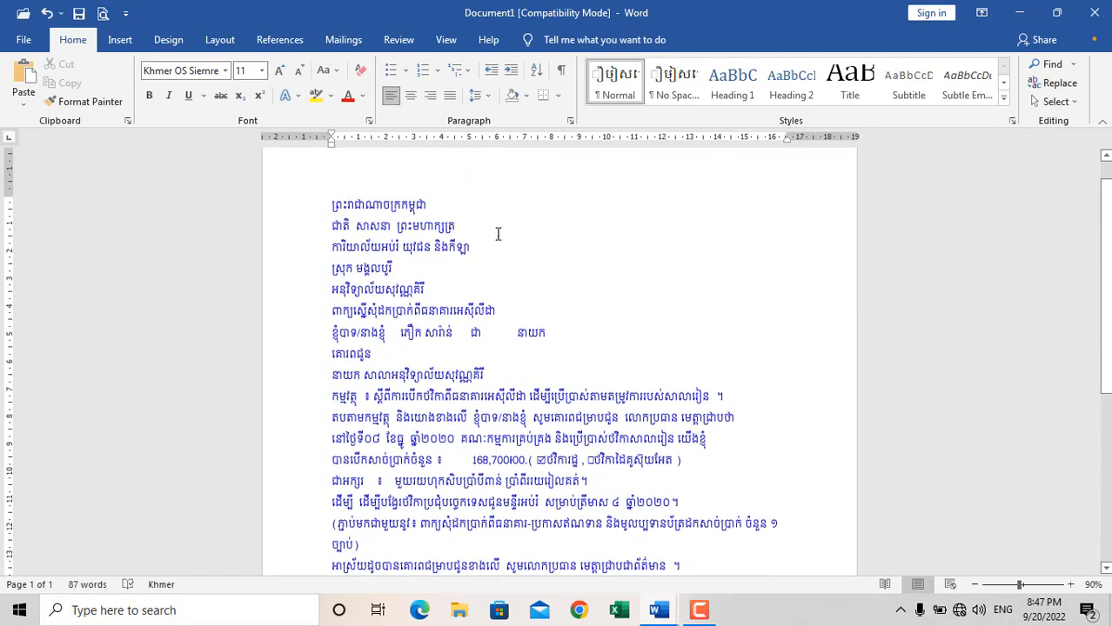
scroll(634, 257, "up", 1)
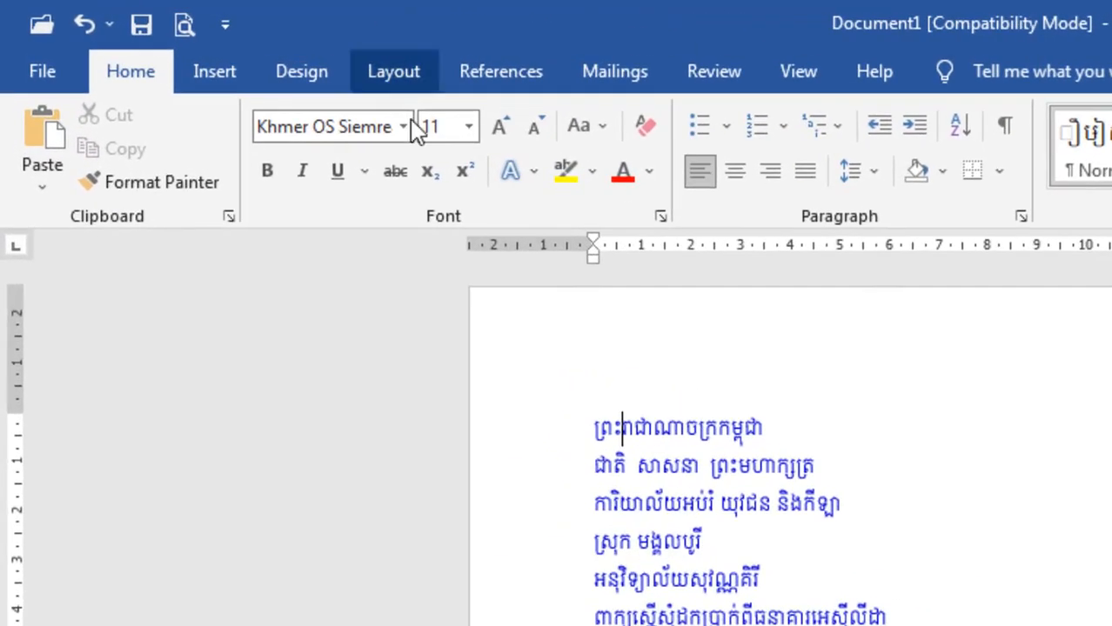
Step: Set the top, left, bottom and right page margins to 1 cm for the whole document
left_click(226, 42)
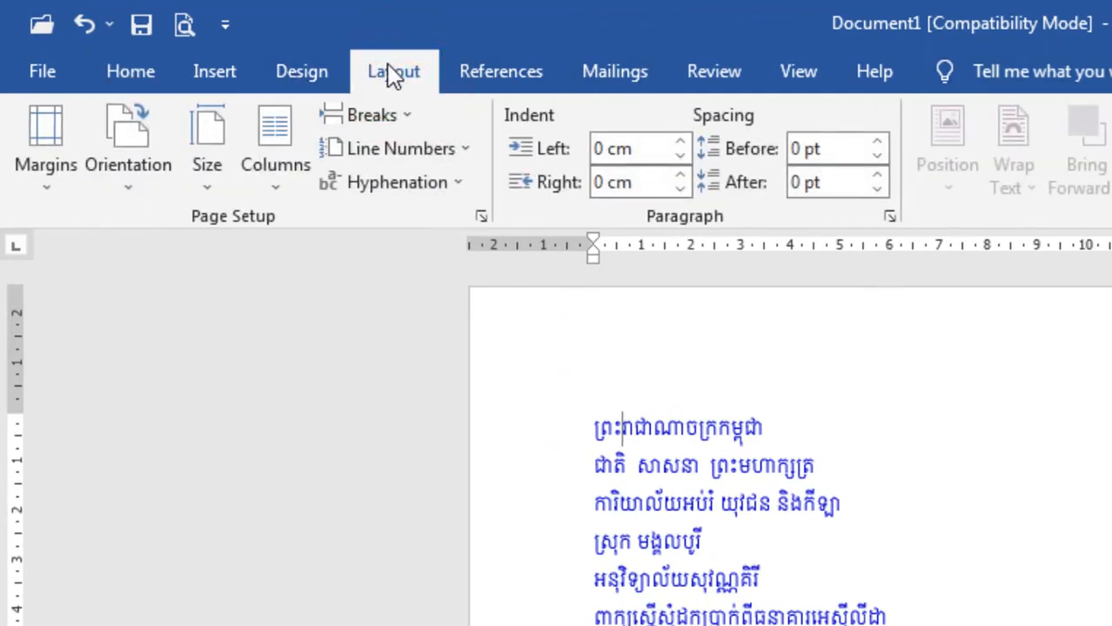
left_click(480, 214)
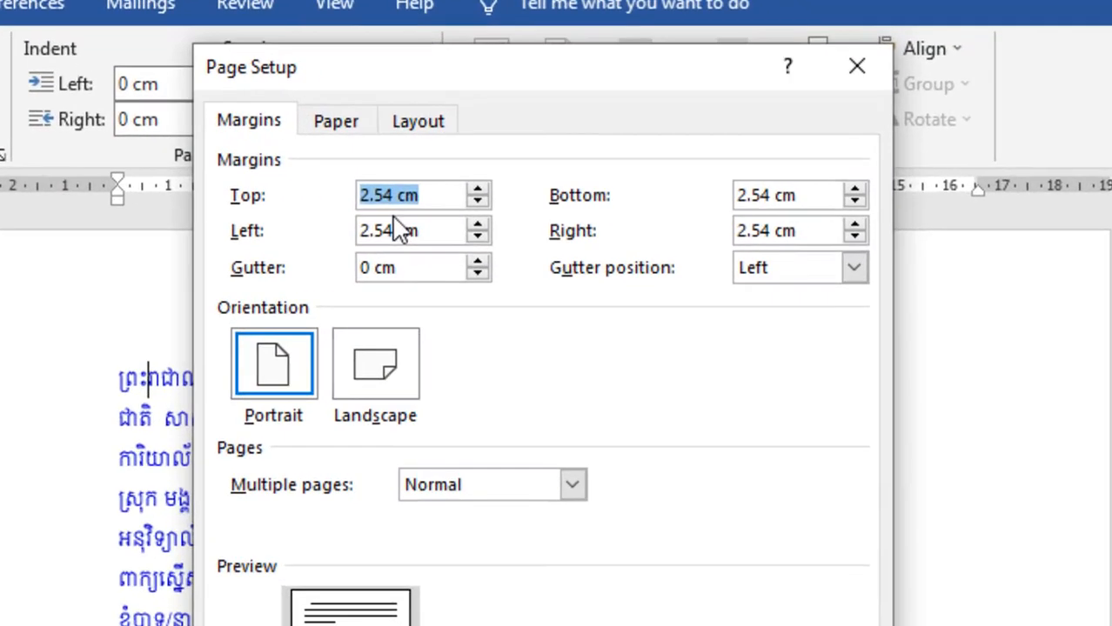
type("1")
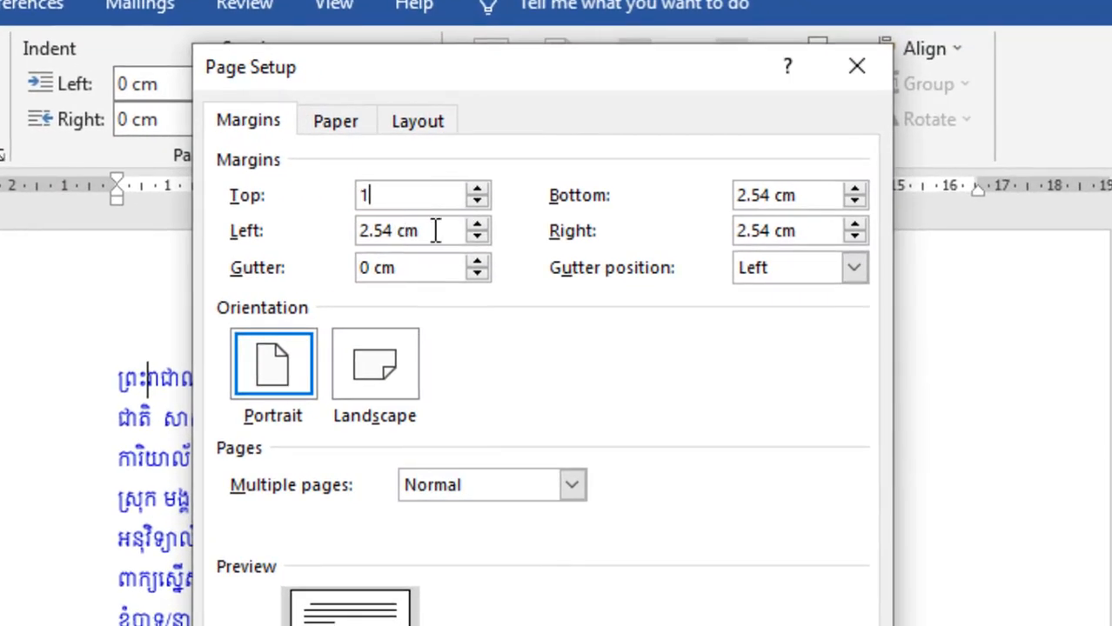
left_click_drag(434, 230, 322, 230)
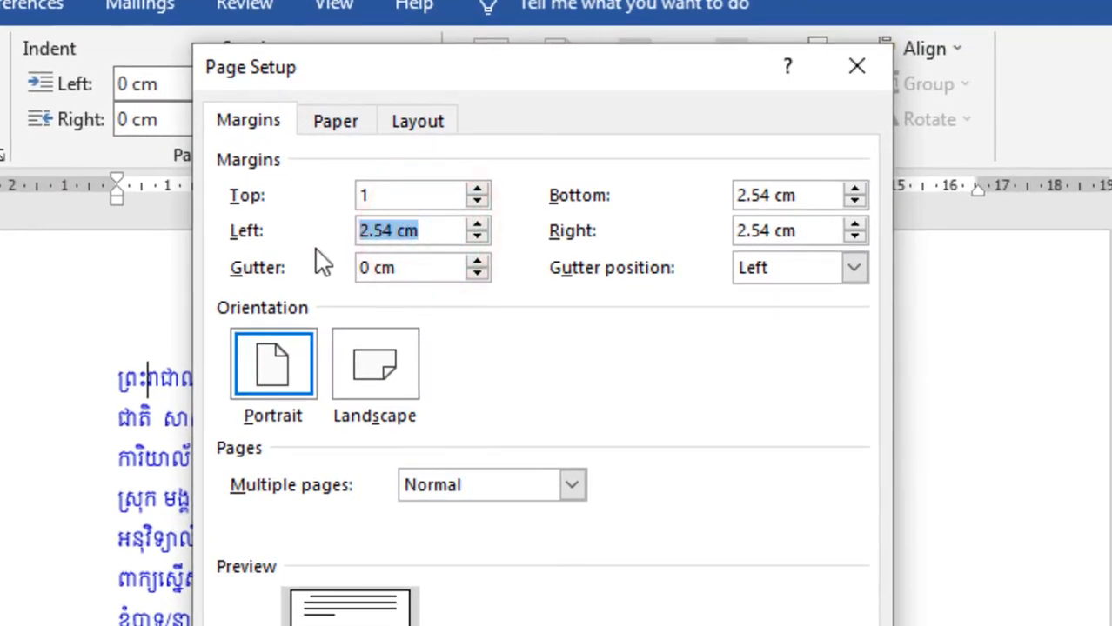
left_click_drag(817, 228, 702, 244)
type("1")
left_click_drag(792, 200, 709, 213)
type("1")
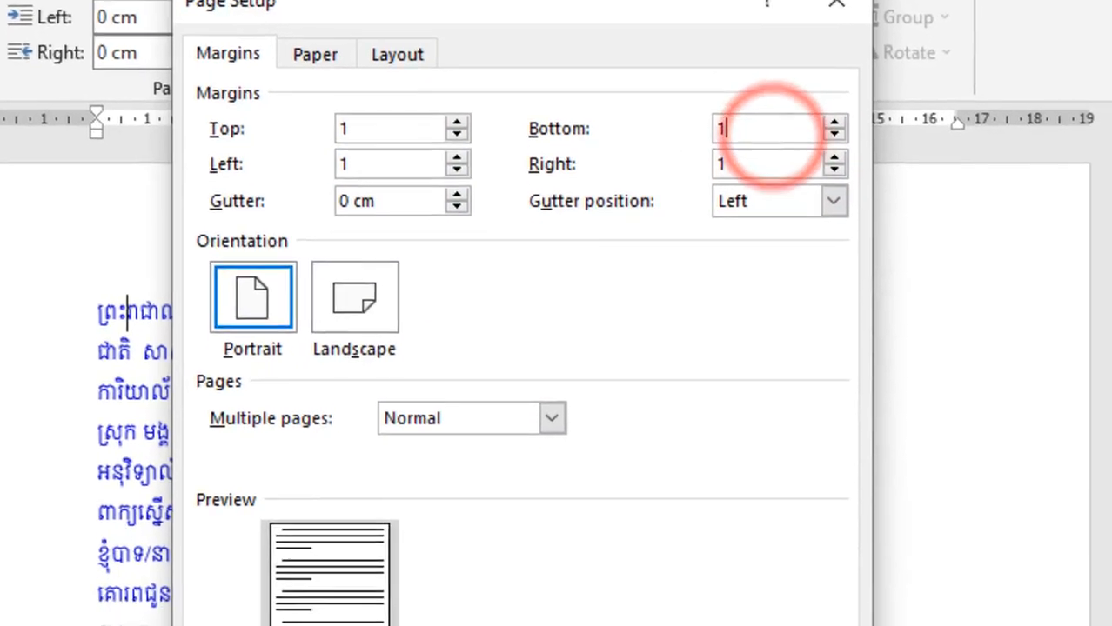
left_click(607, 564)
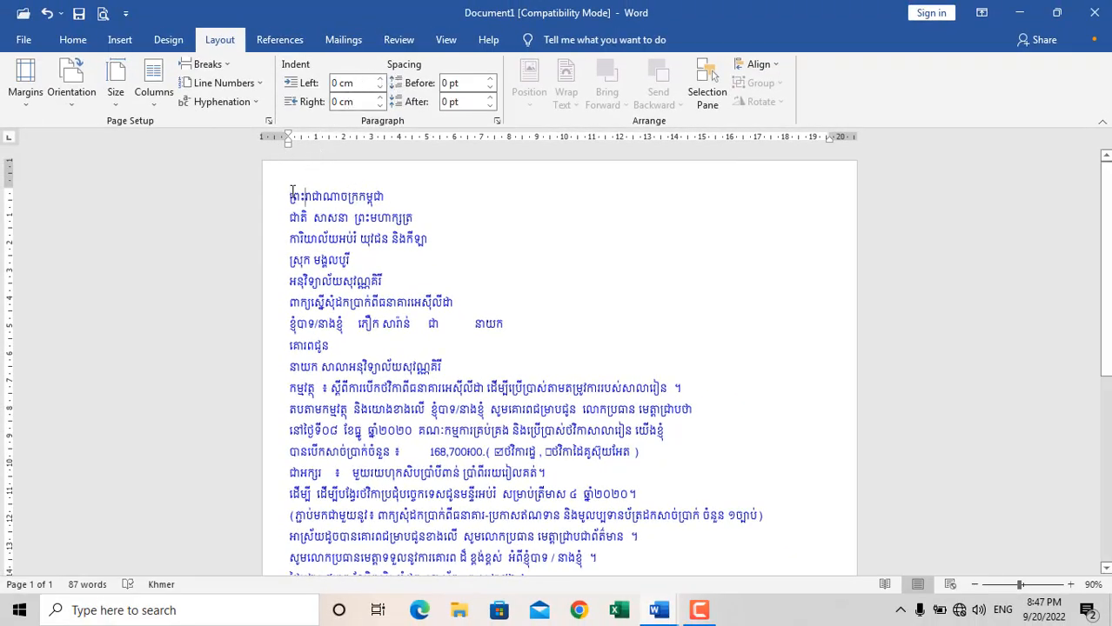
Step: Set the top, left, bottom and right page margins to 1.5 cm for the whole document
left_click(269, 121)
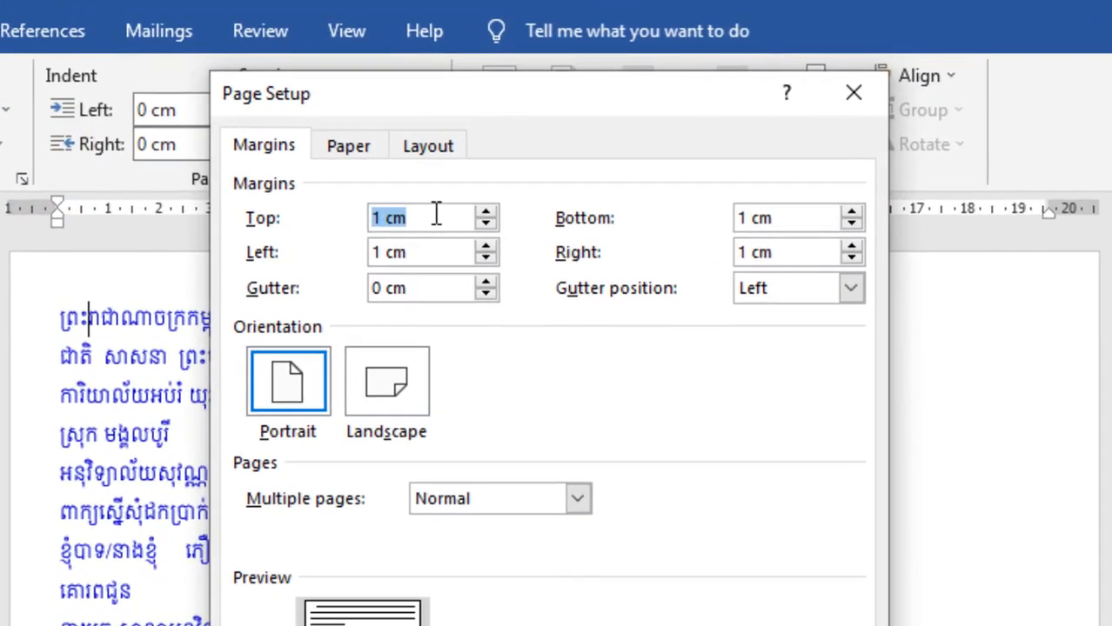
double_click(412, 215)
type("1.5")
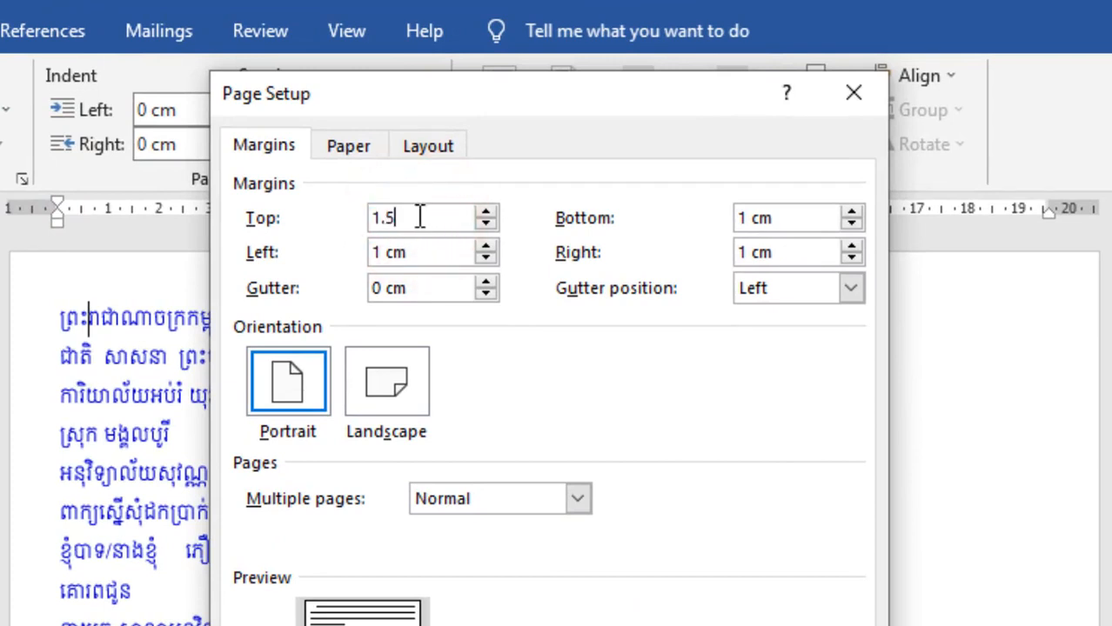
double_click(416, 217)
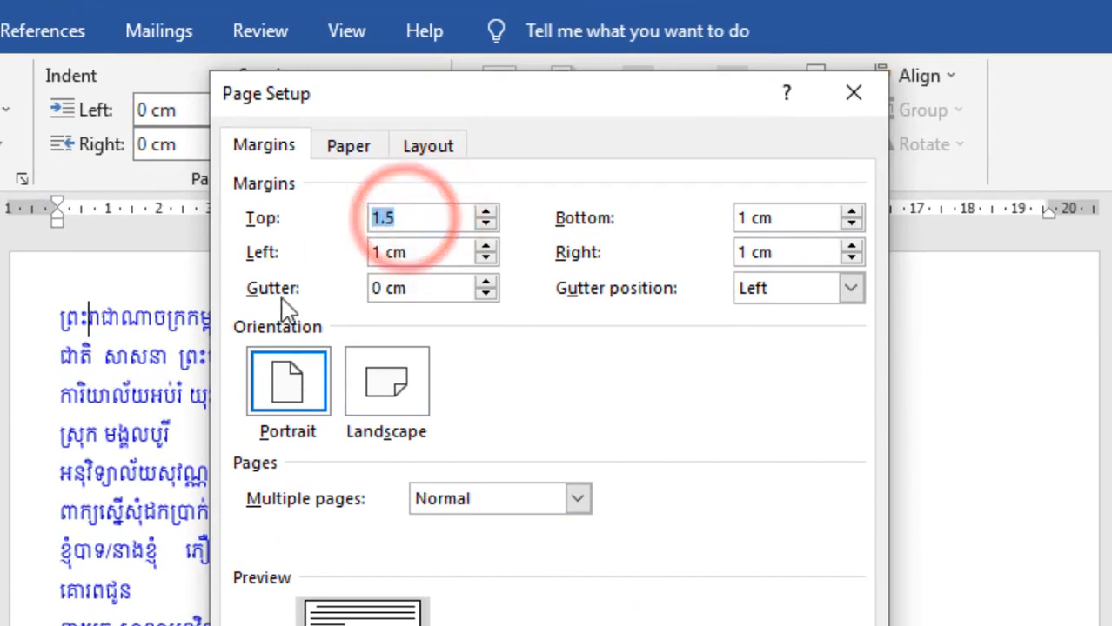
double_click(421, 254)
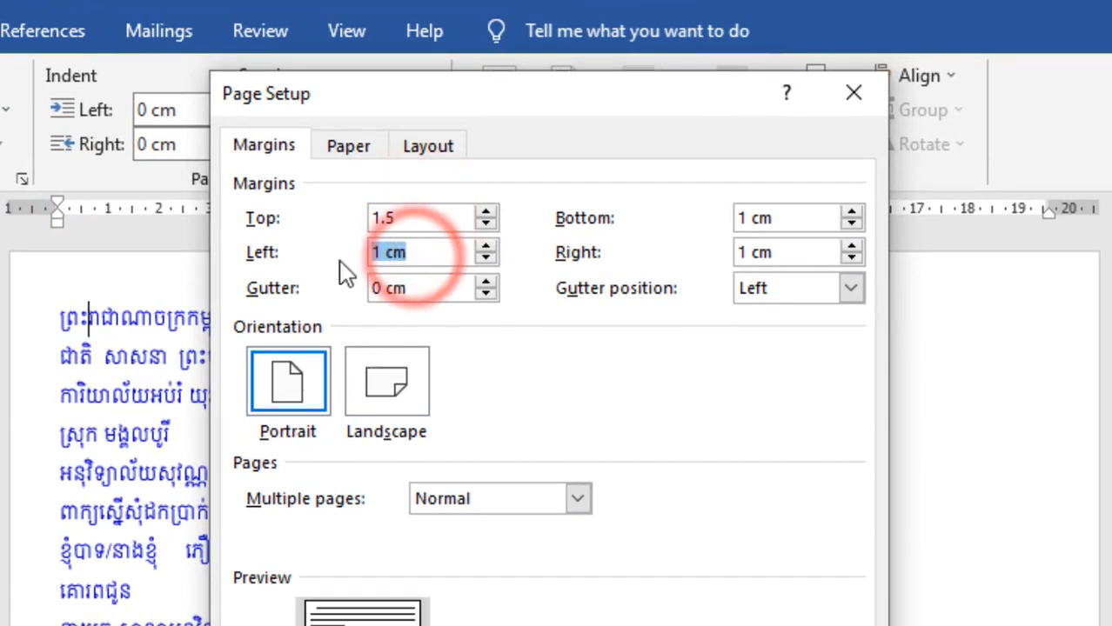
type("1.5")
double_click(771, 216)
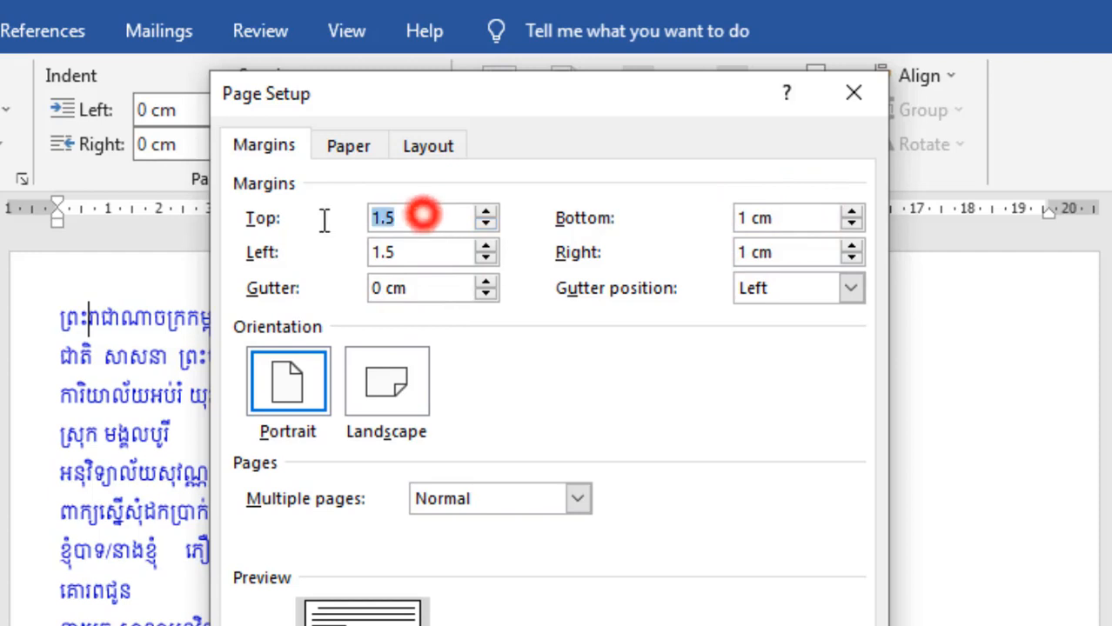
double_click(759, 219)
type("1.5")
left_click(785, 254)
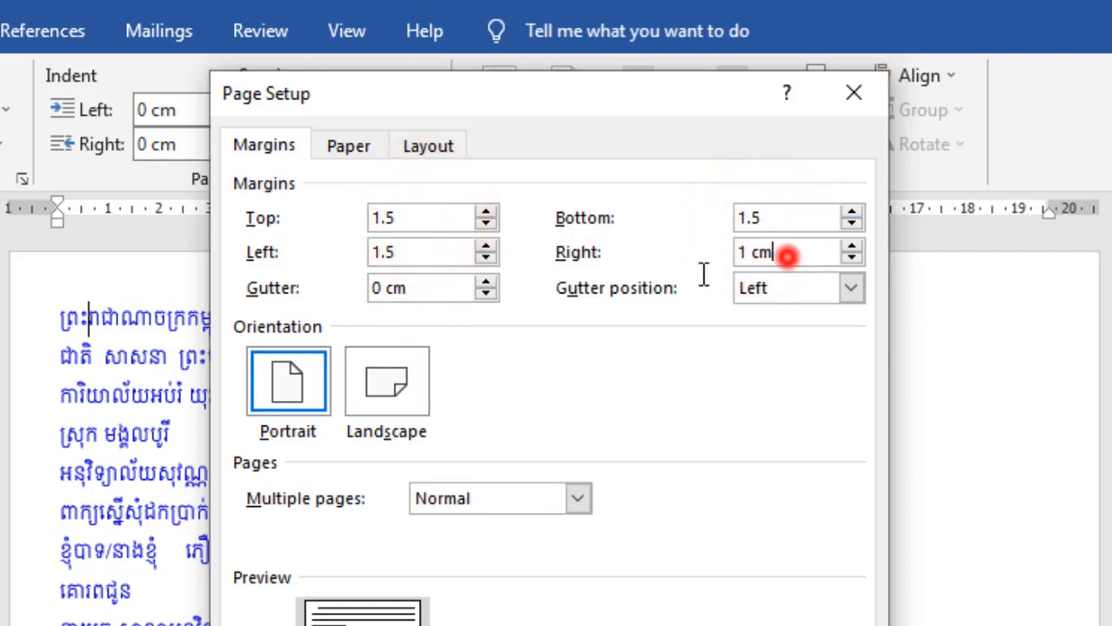
double_click(785, 254)
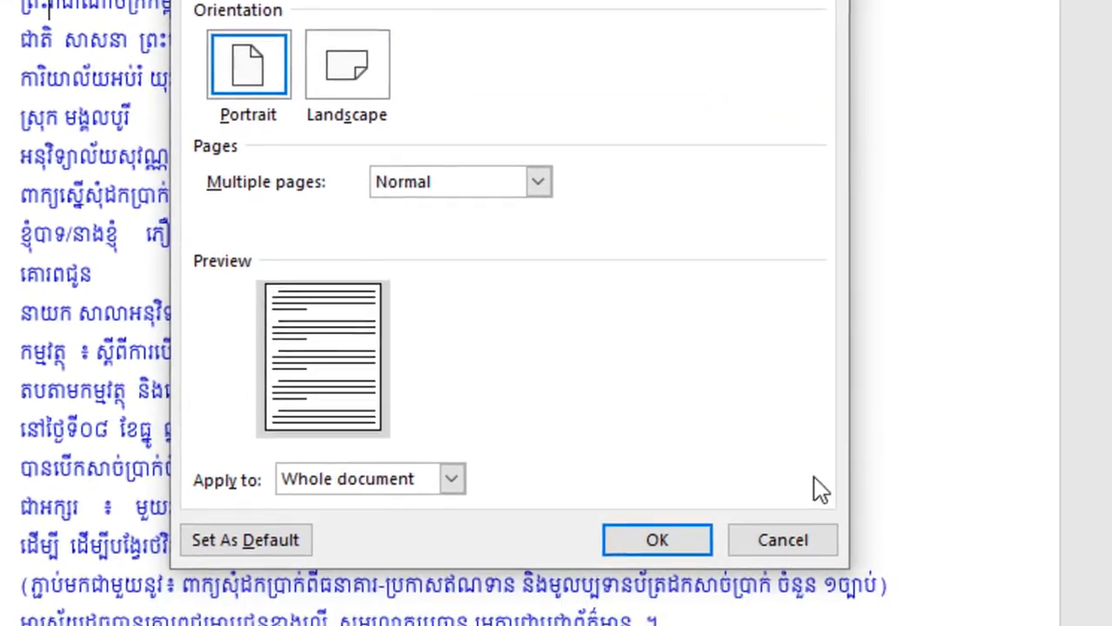
left_click(661, 540)
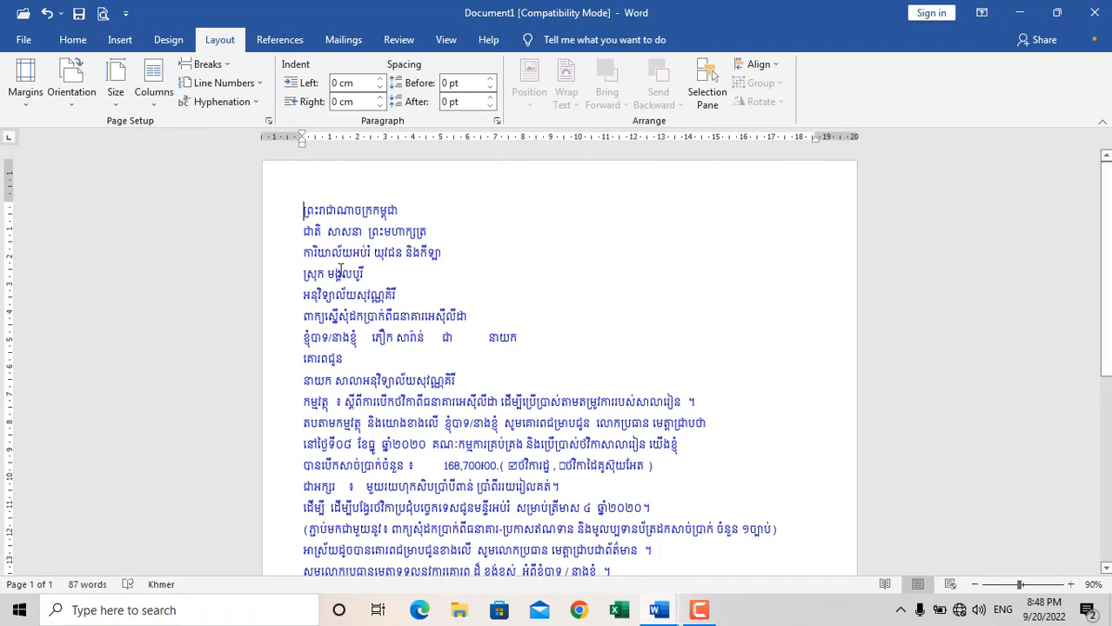
Step: Centre the first two lines of the letter, the kingdom name and the national motto
scroll(454, 268, "down", 1)
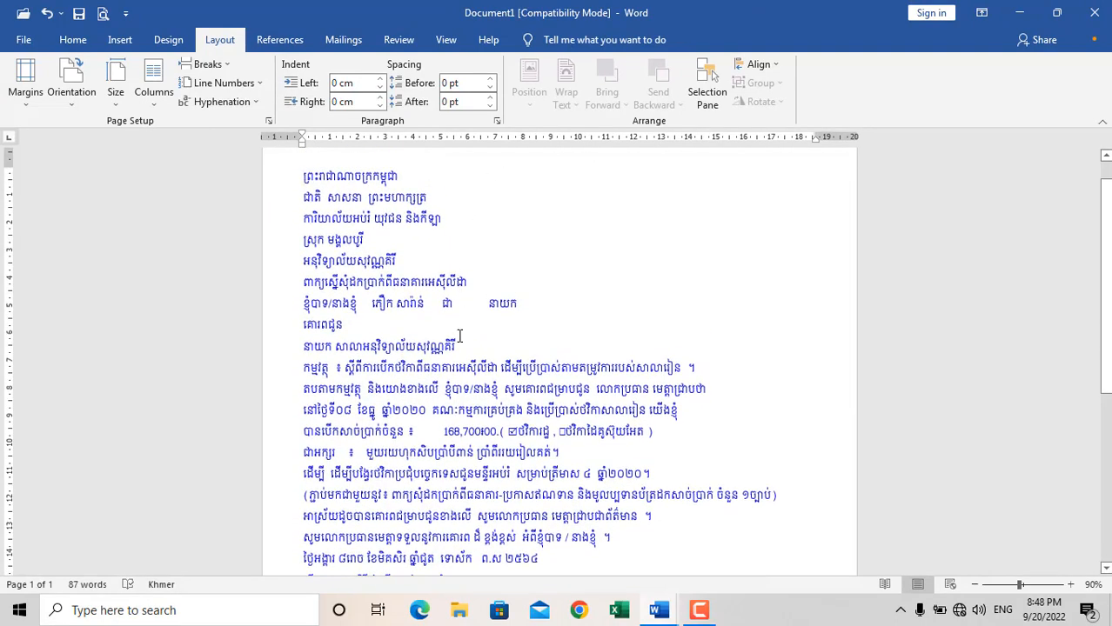
left_click(323, 198)
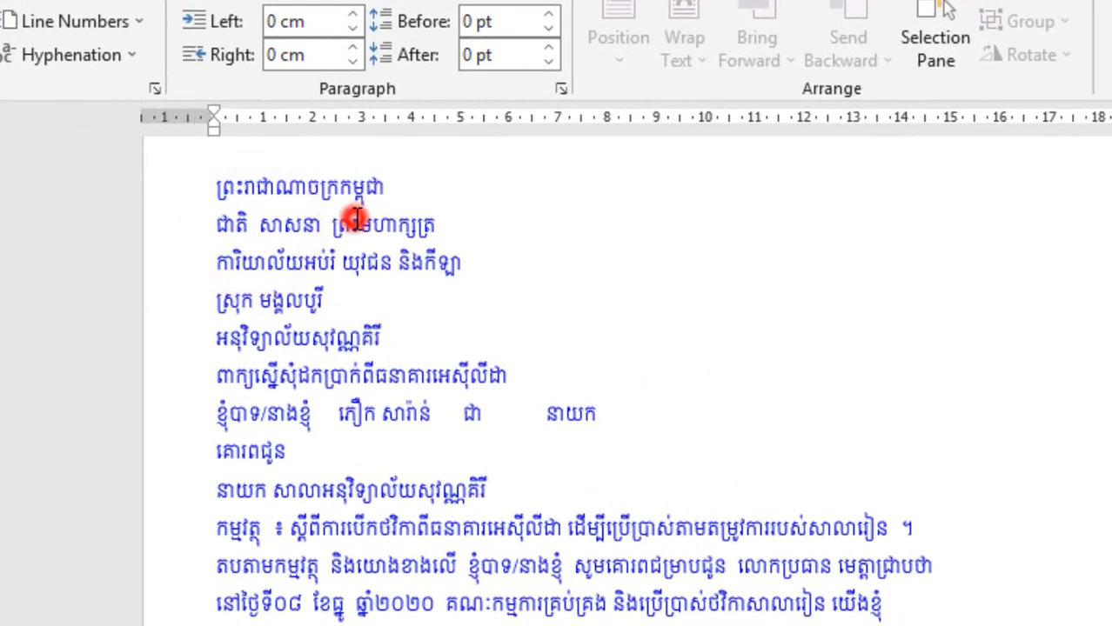
left_click(357, 218)
scroll(357, 217, "up", 2)
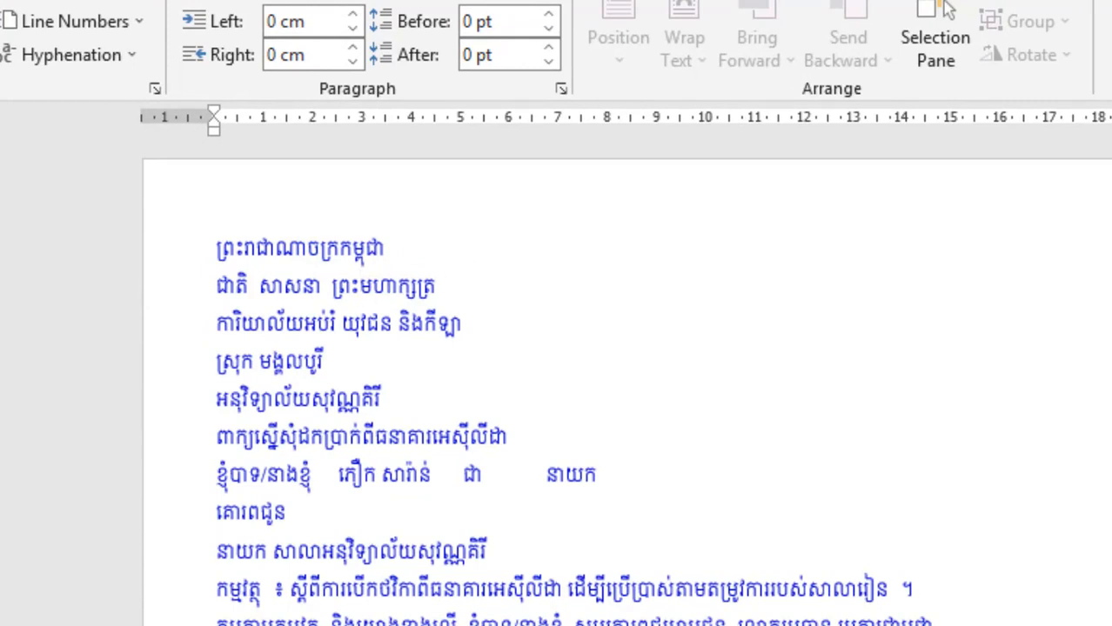
scroll(947, 10, "up", 3)
left_click_drag(473, 284, 126, 219)
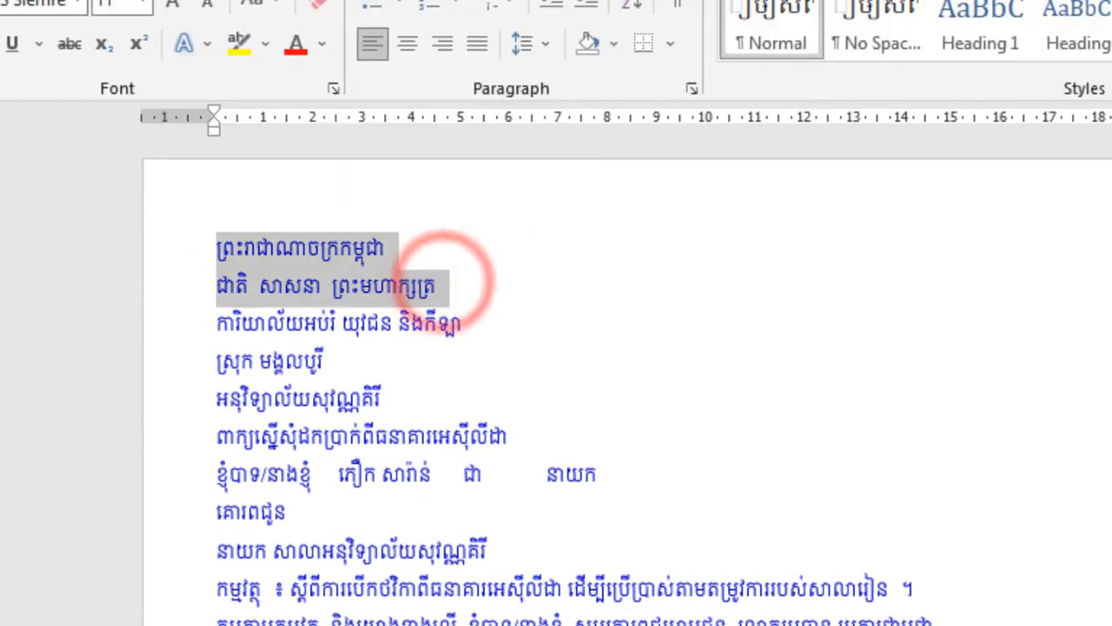
left_click(417, 49)
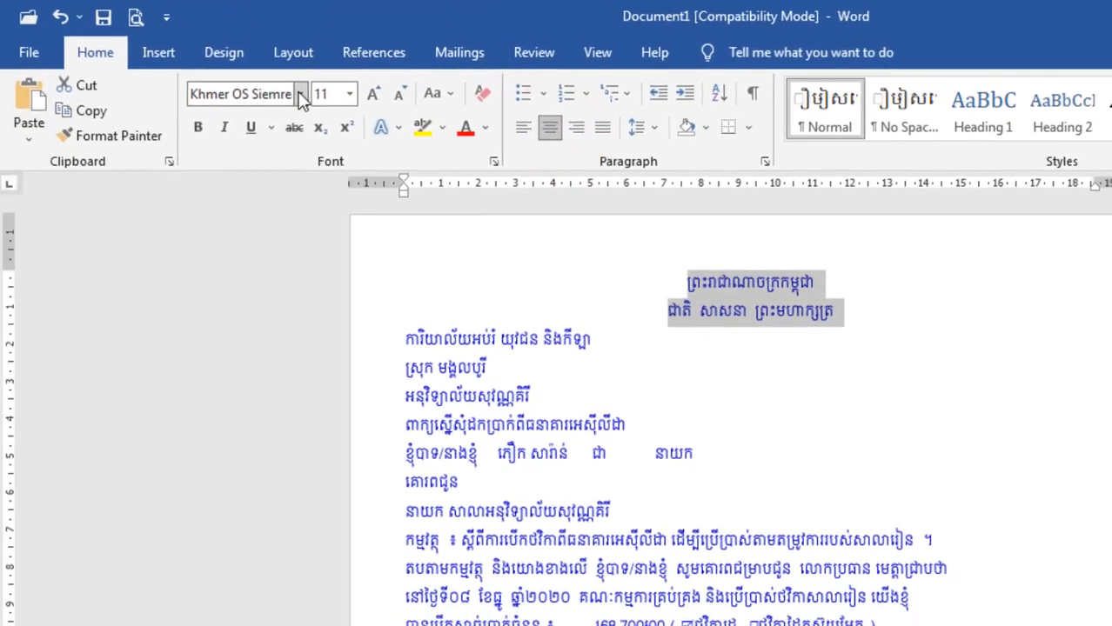
Step: Format the two centred heading lines in Khmer OS Muol Light at font size 12
left_click(76, 2)
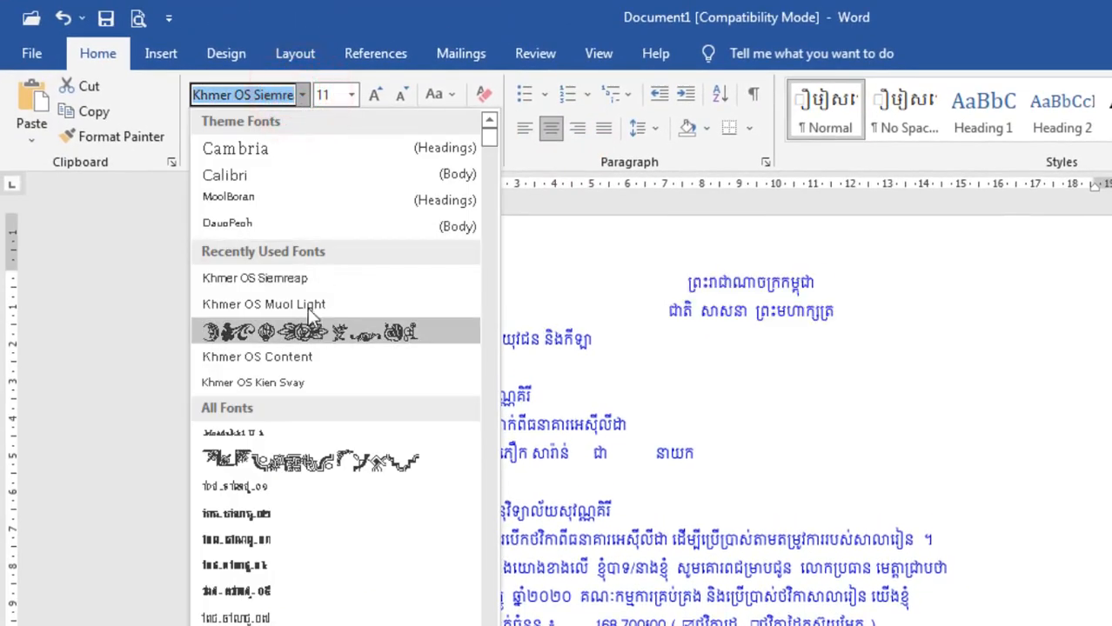
key("Escape")
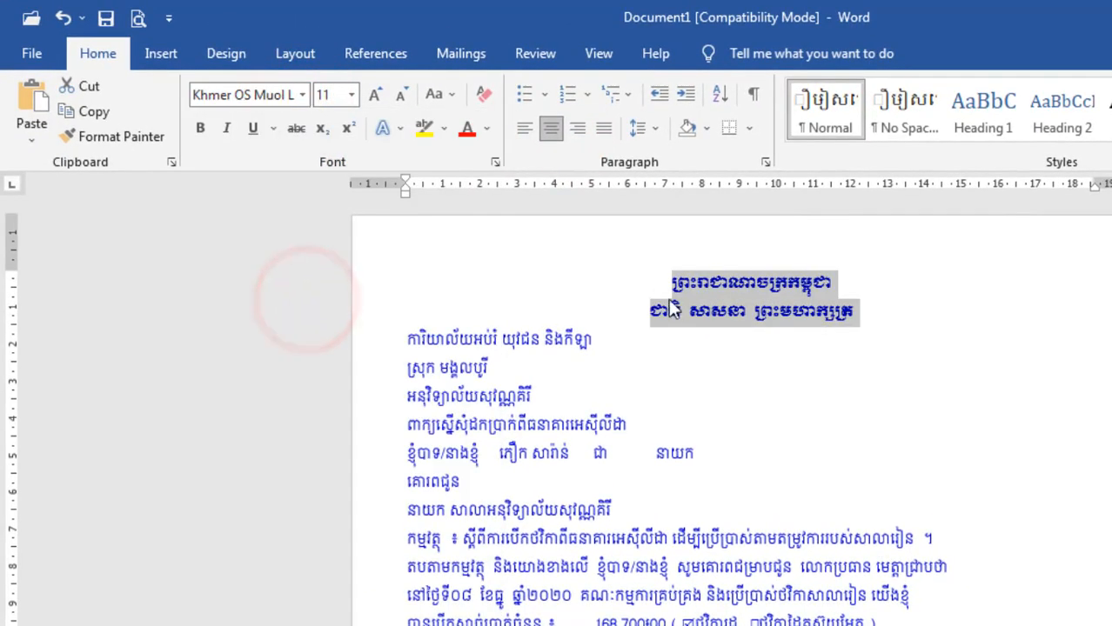
left_click(351, 95)
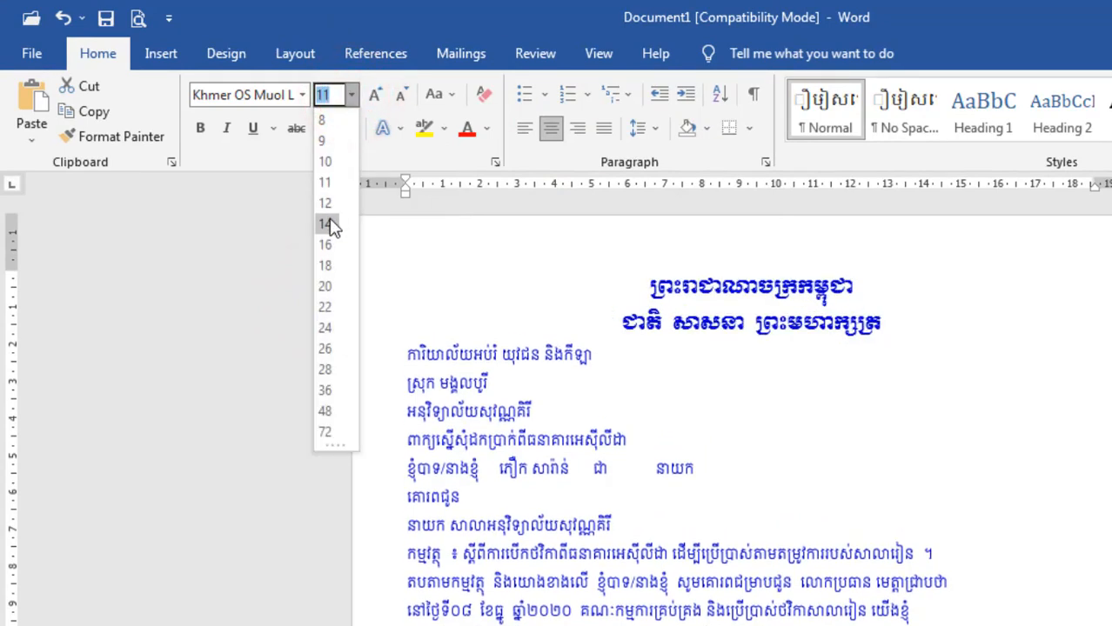
left_click(324, 203)
left_click(755, 306)
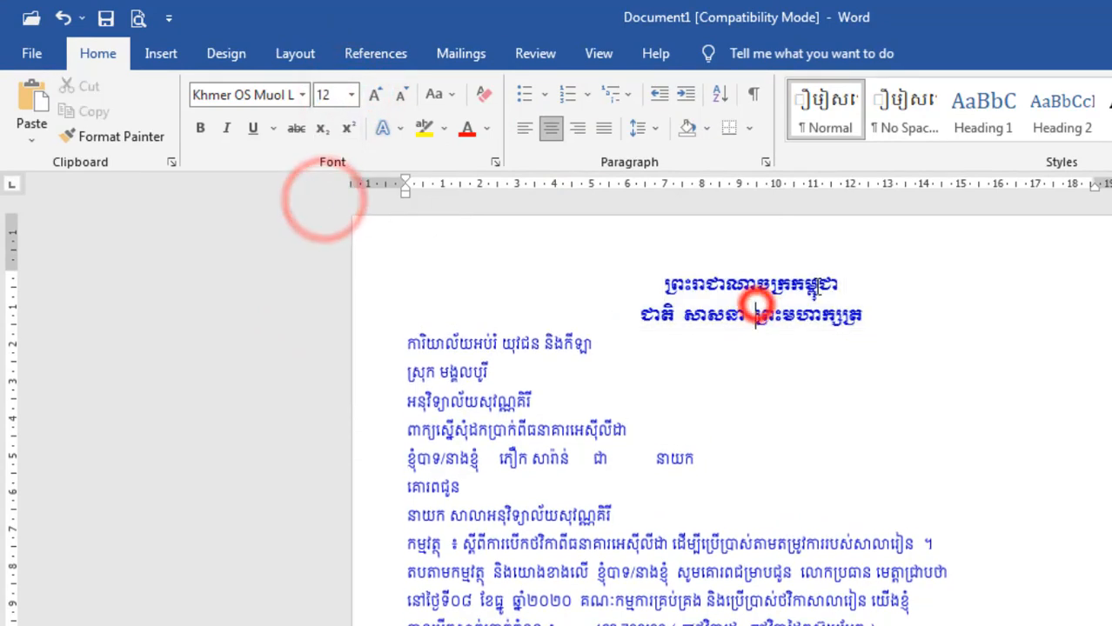
Step: Enlarge only the first heading line, the kingdom name, by one font size step
left_click_drag(842, 283, 644, 288)
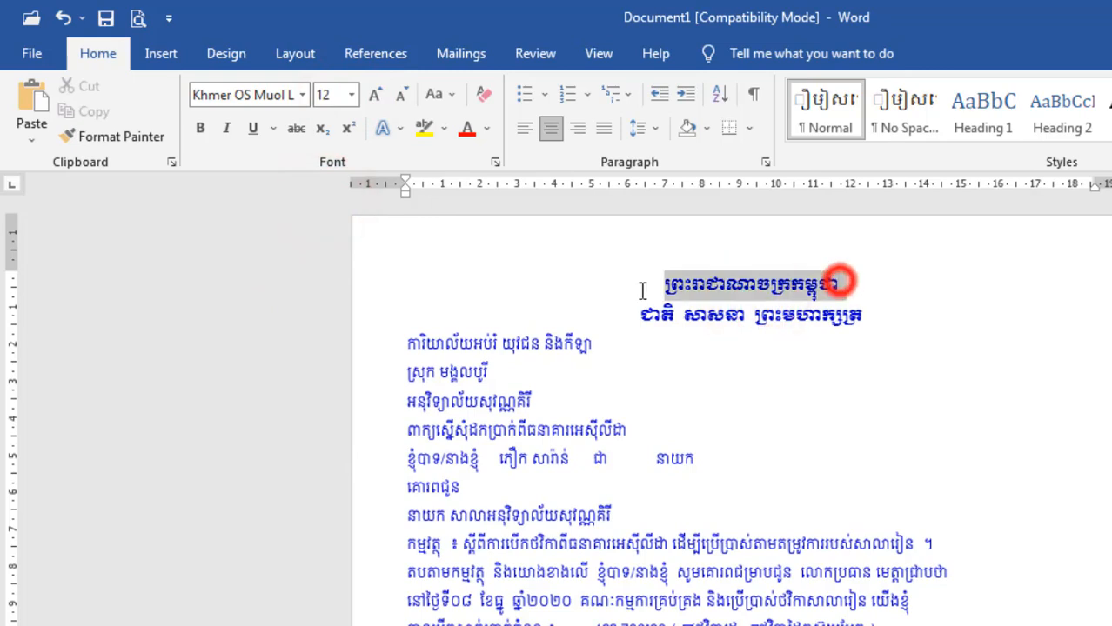
left_click(376, 96)
left_click(735, 296)
Step: Add an empty centred line below the second heading line
left_click(595, 349)
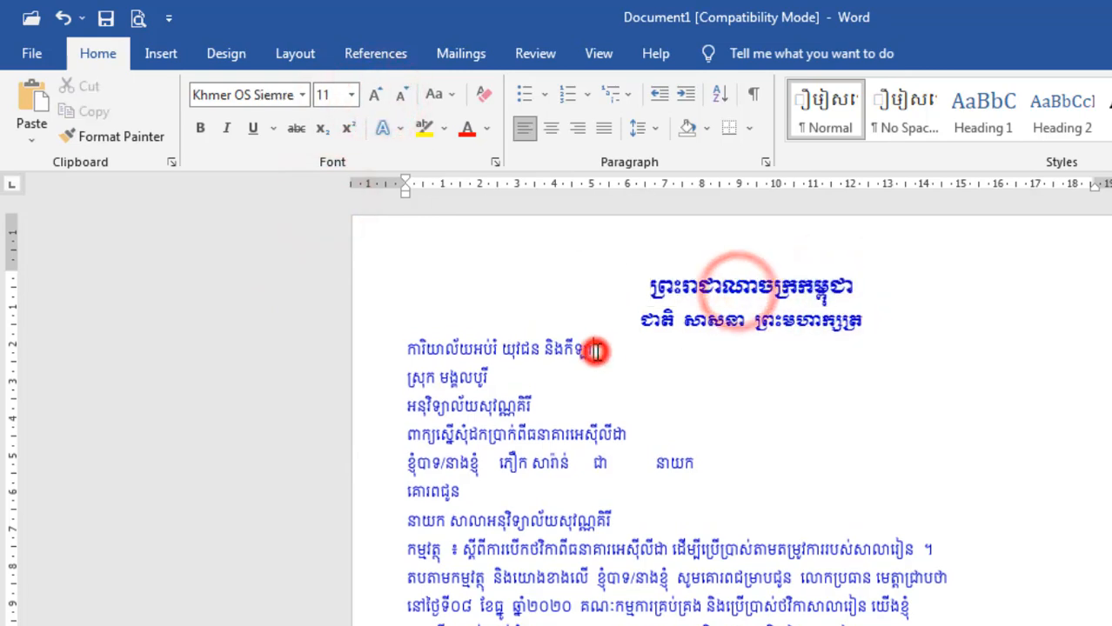
left_click(868, 326)
key("Return")
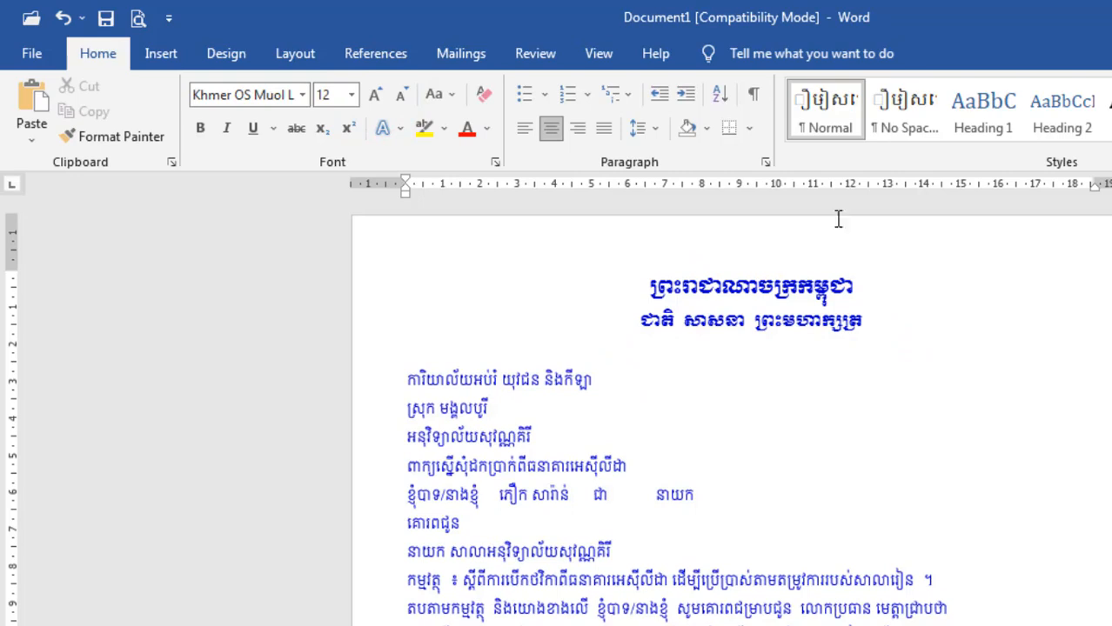
Step: Insert the ornamental divider symbol, Tacteing font character code 0038, on the empty centred line below the national motto
left_click(162, 54)
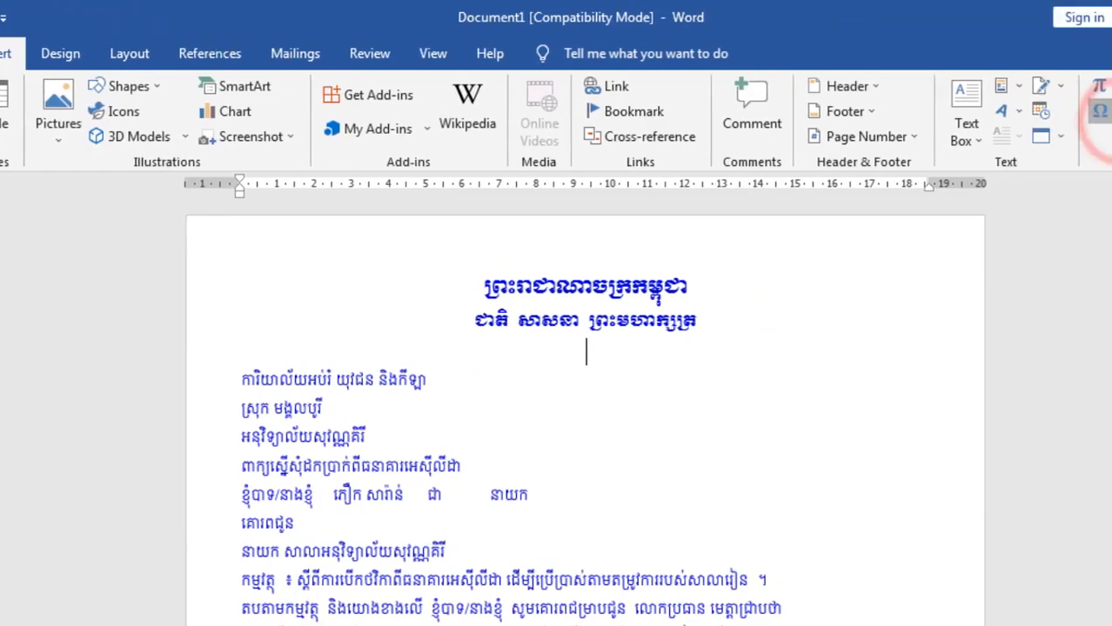
left_click(909, 121)
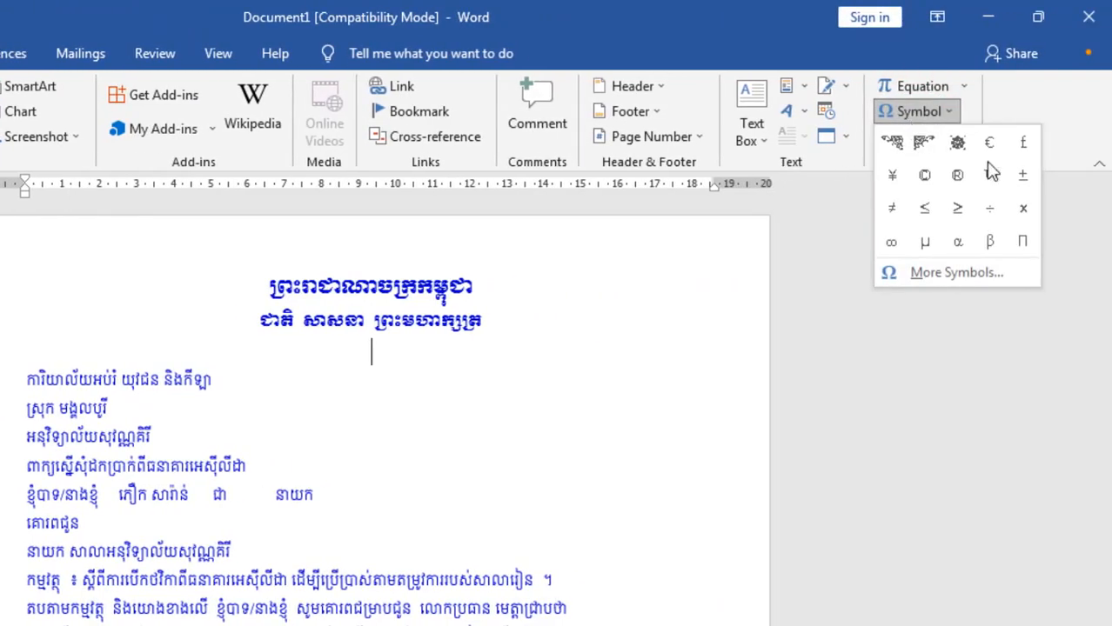
left_click(925, 270)
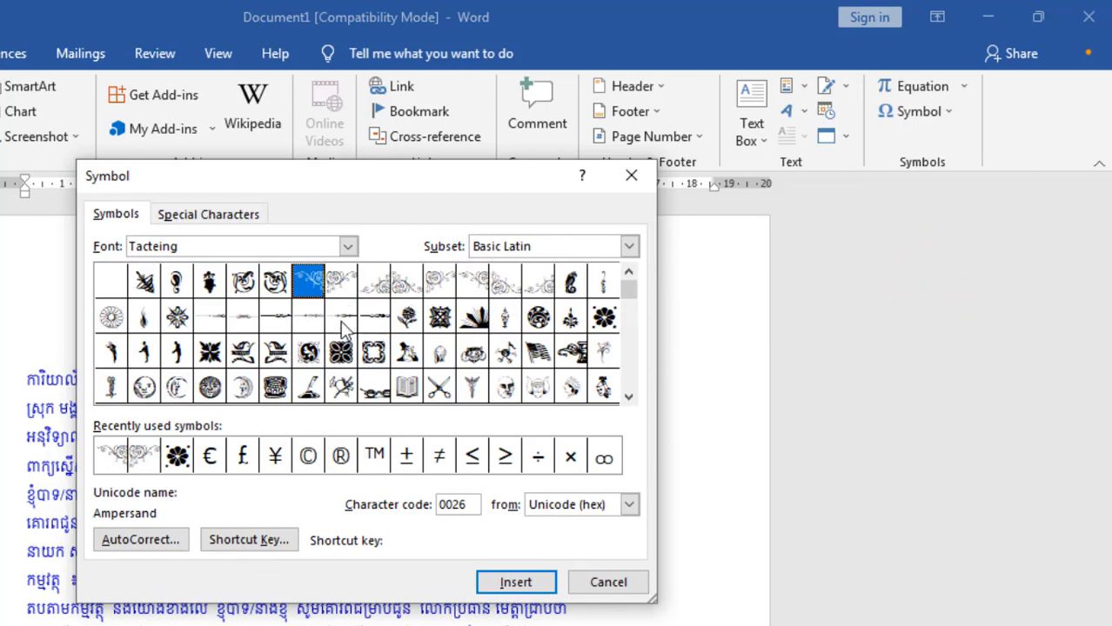
left_click(372, 318)
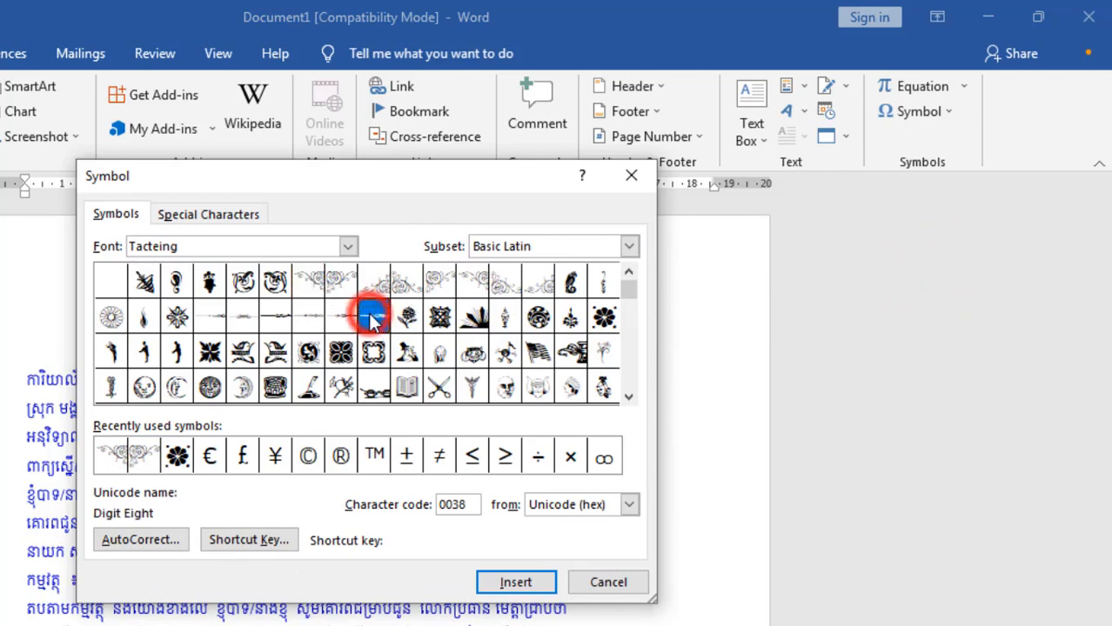
left_click(522, 583)
left_click(608, 582)
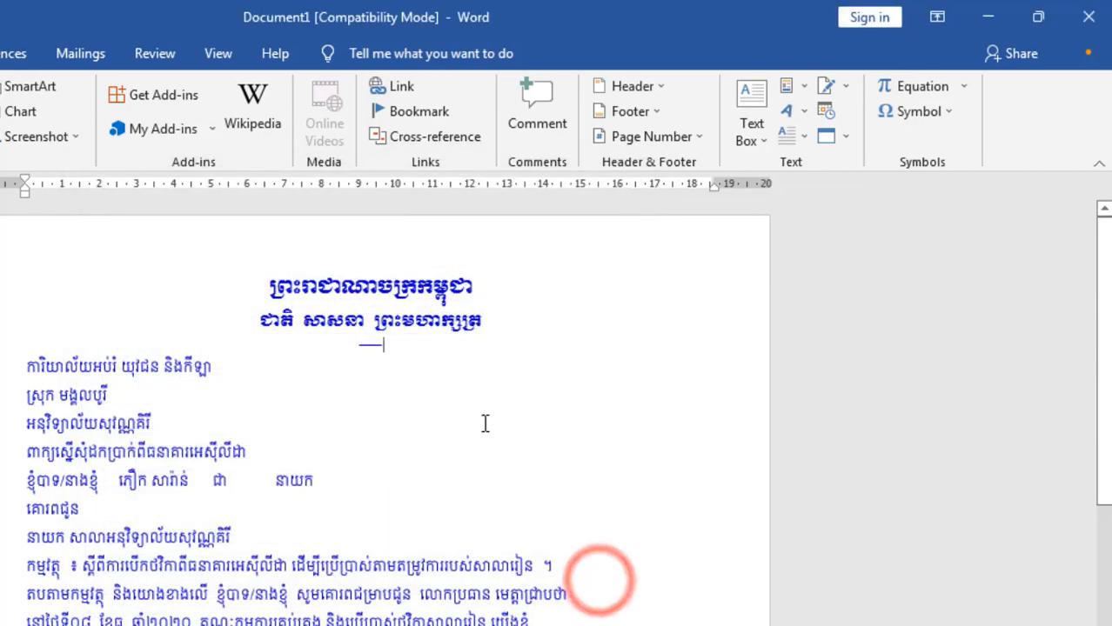
left_click(483, 424)
Step: Enlarge the ornamental divider below the national motto to font size 36
left_click_drag(408, 352, 355, 349)
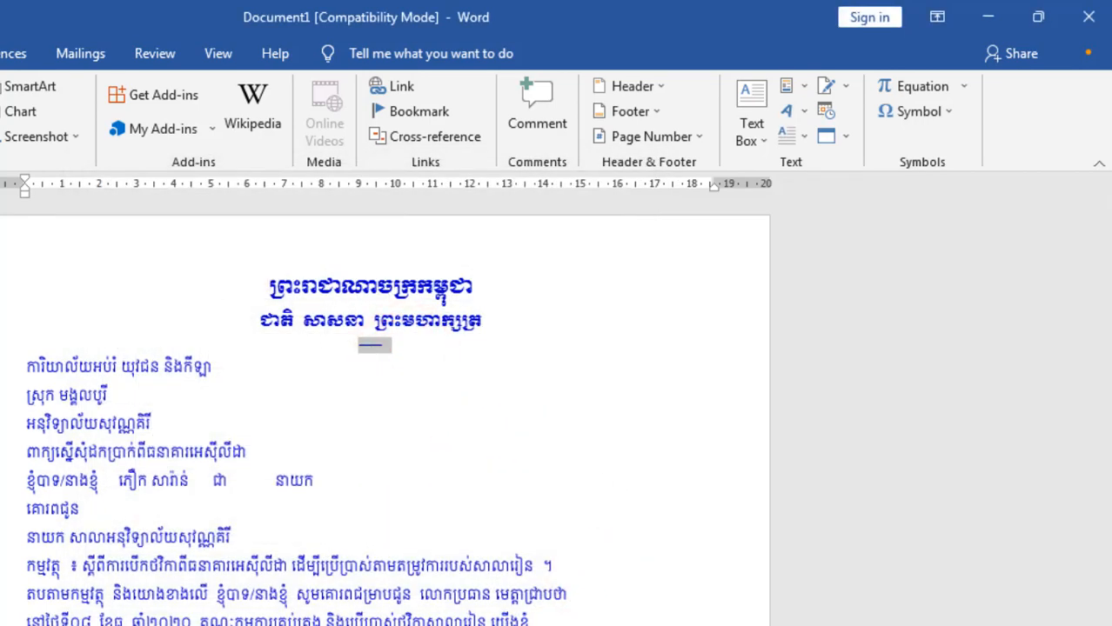
left_click(188, 94)
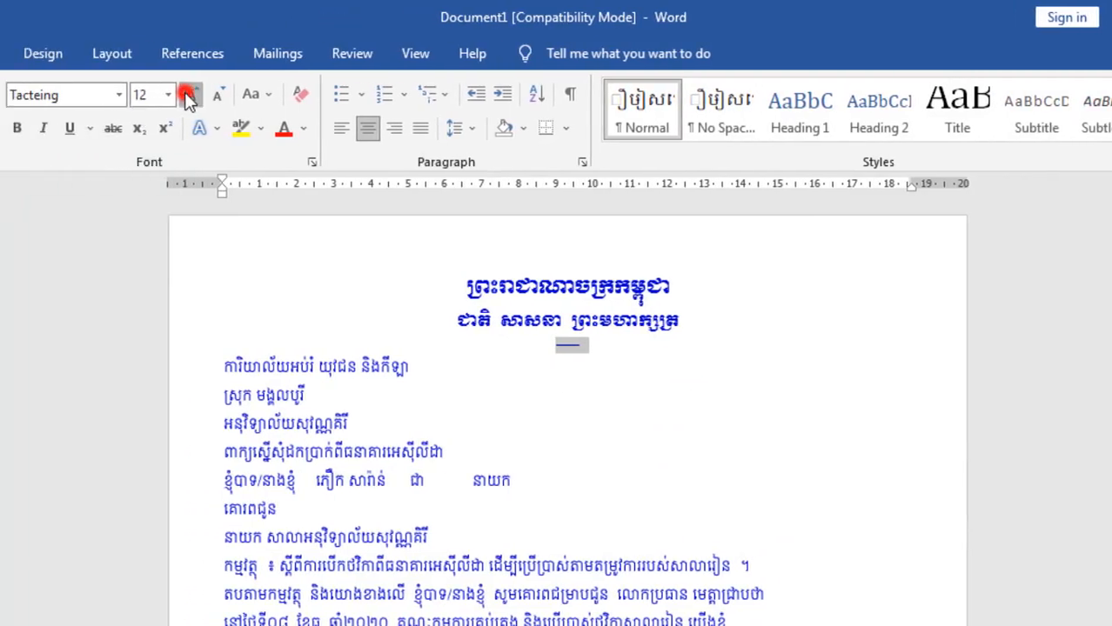
left_click(278, 93)
left_click(279, 93)
left_click(278, 93)
left_click(278, 93)
left_click(279, 92)
left_click(279, 93)
left_click(278, 92)
left_click(278, 92)
left_click(279, 93)
left_click(279, 92)
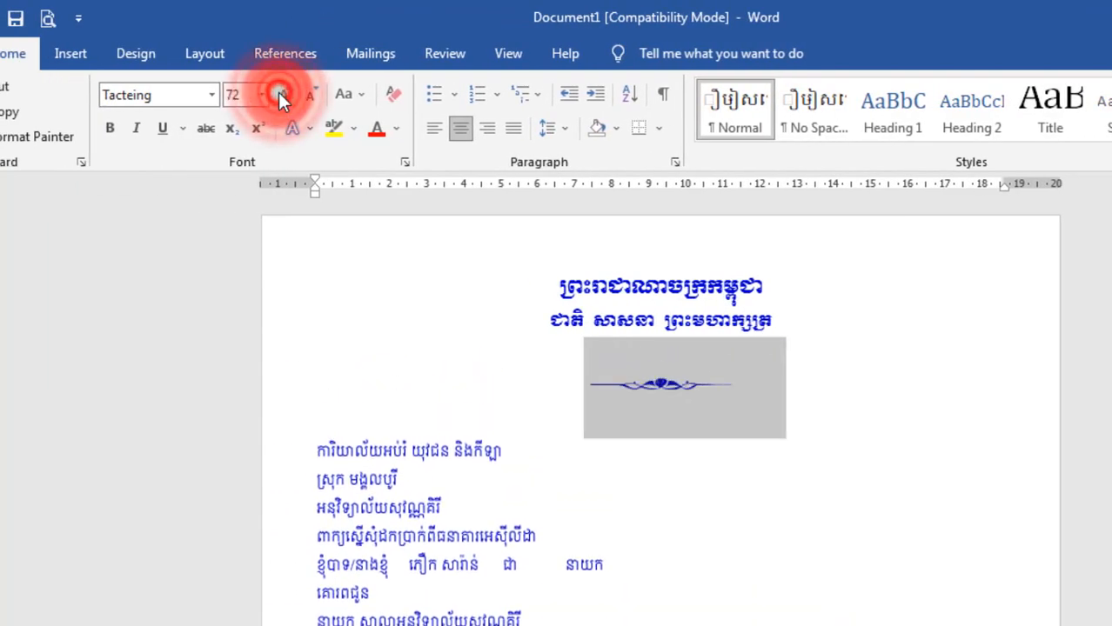
left_click(312, 96)
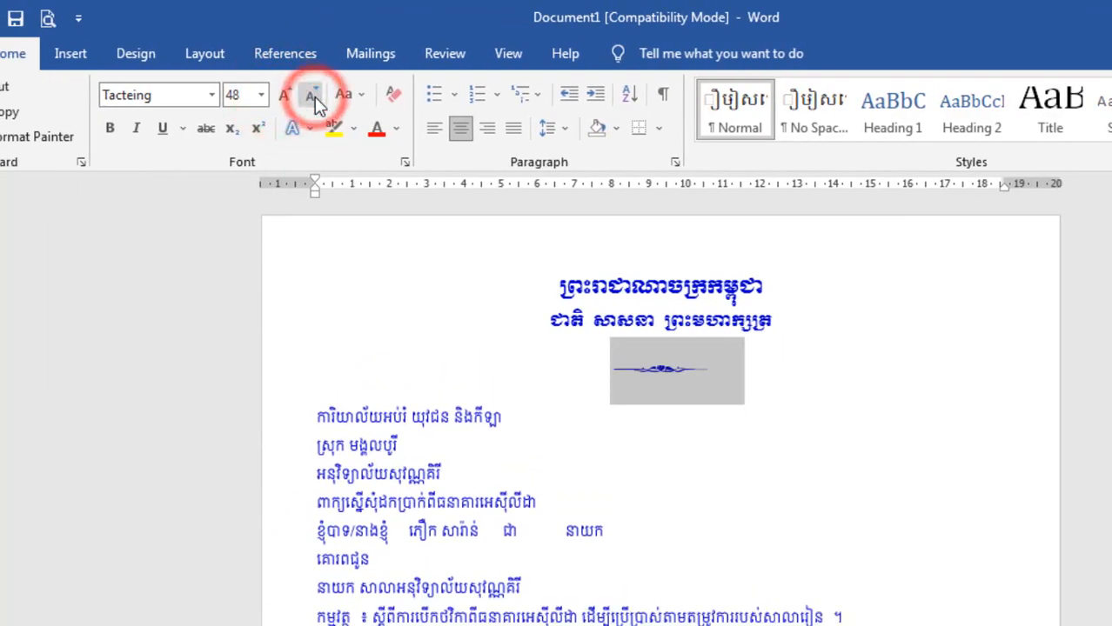
left_click(312, 97)
left_click(550, 348)
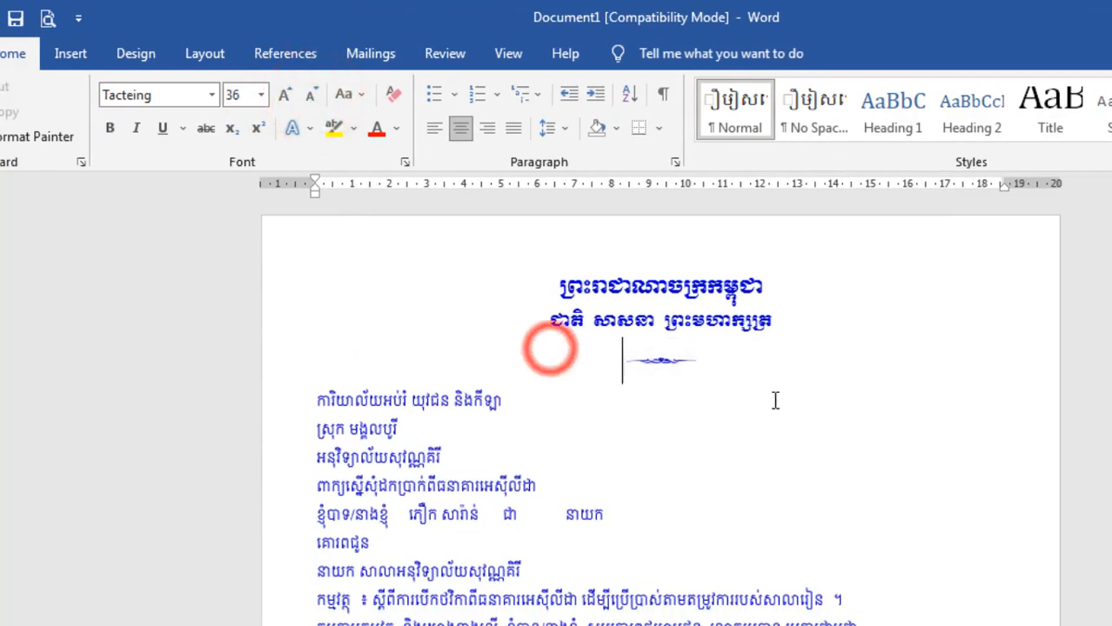
left_click(602, 394)
Step: Try deleting the paragraph break after the ornamental divider and undo the deletion
left_click(716, 361)
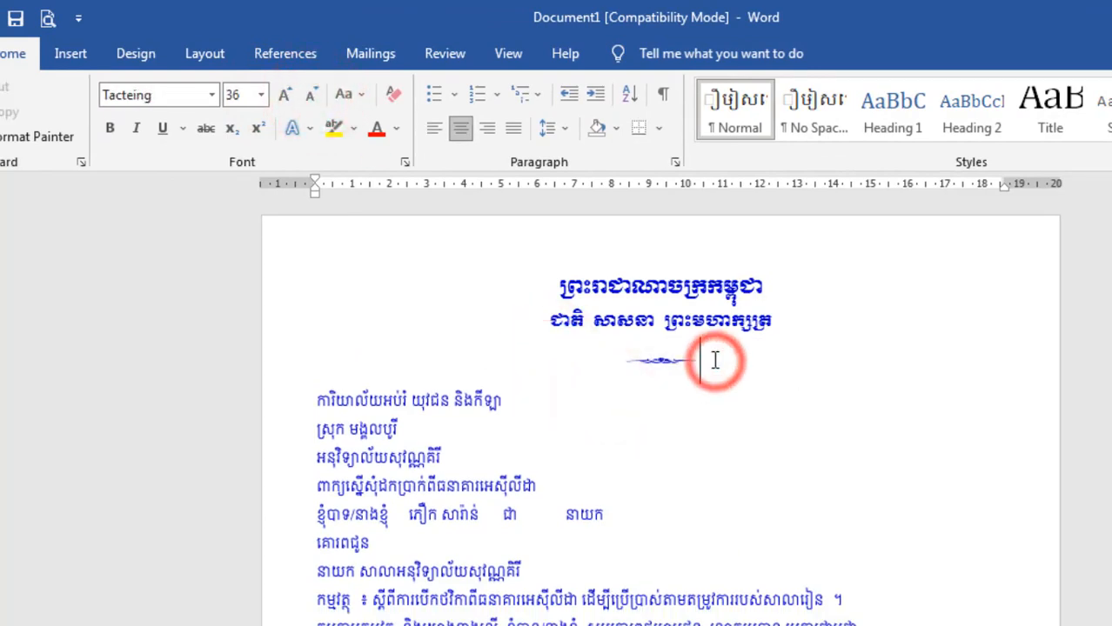
key("Delete")
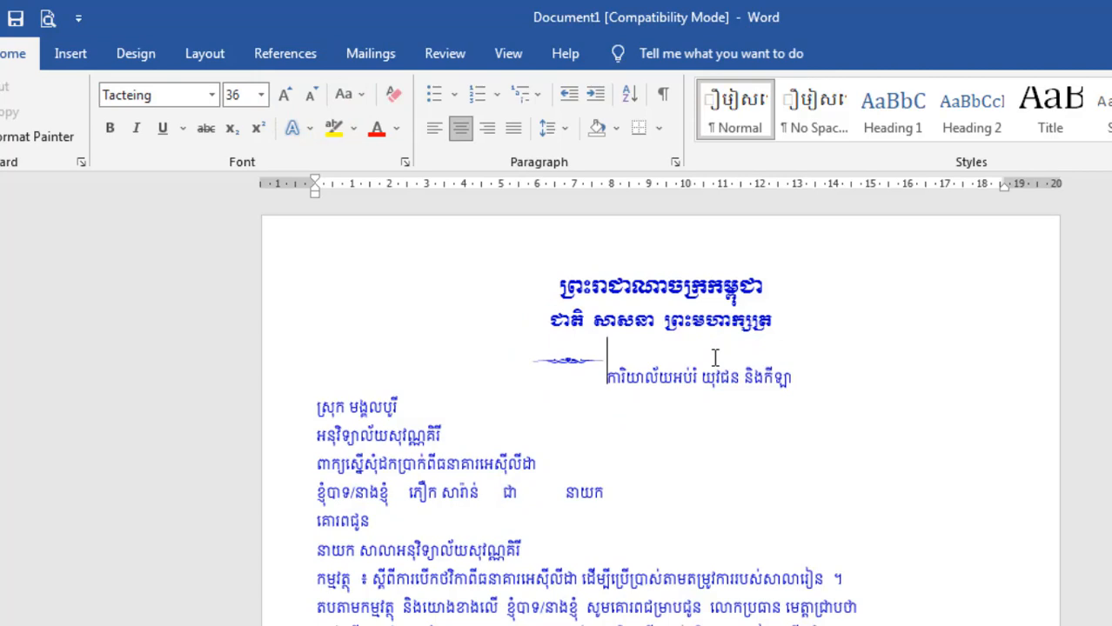
key("ctrl+z")
left_click(591, 421)
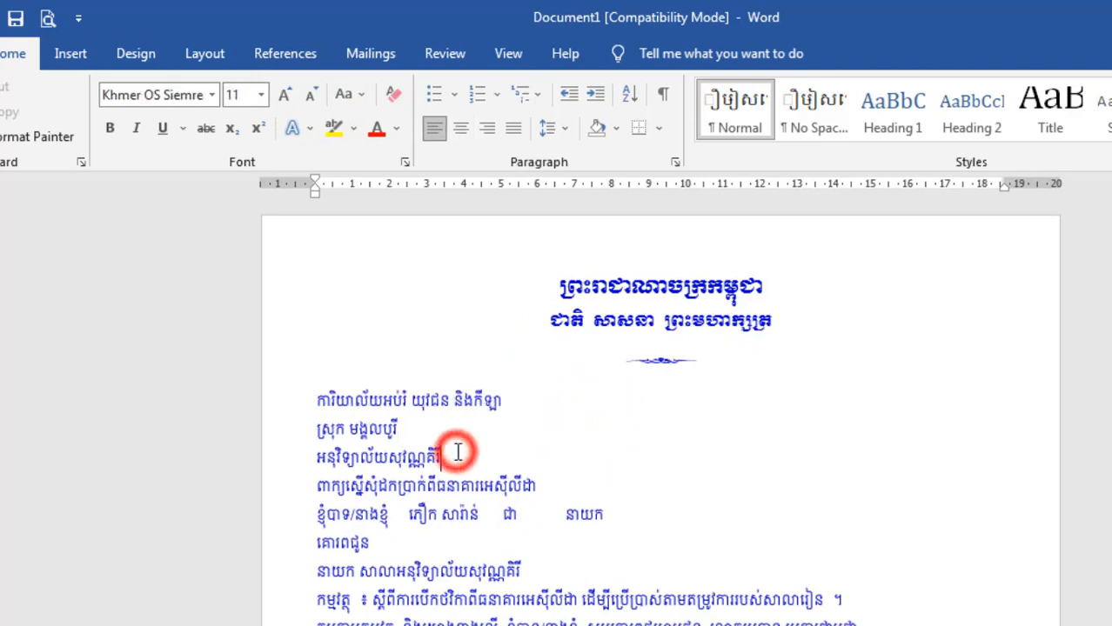
Step: Examine how the three office and school lines below the divider are styled in the finished reference letter
left_click_drag(445, 452, 315, 380)
left_click(504, 453)
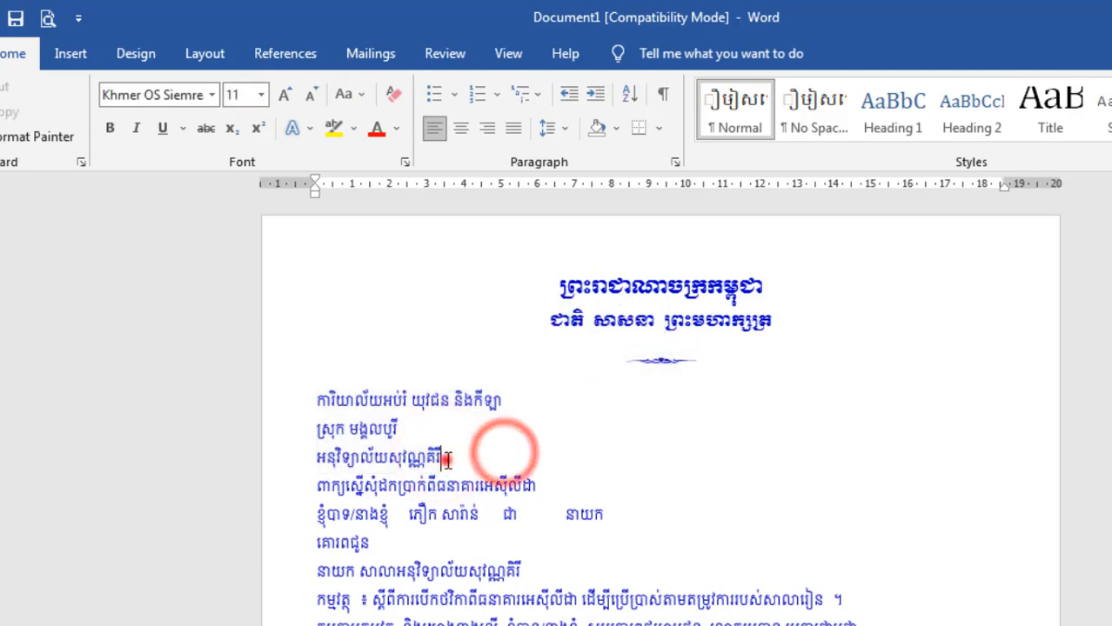
left_click_drag(446, 458, 316, 400)
left_click(597, 514)
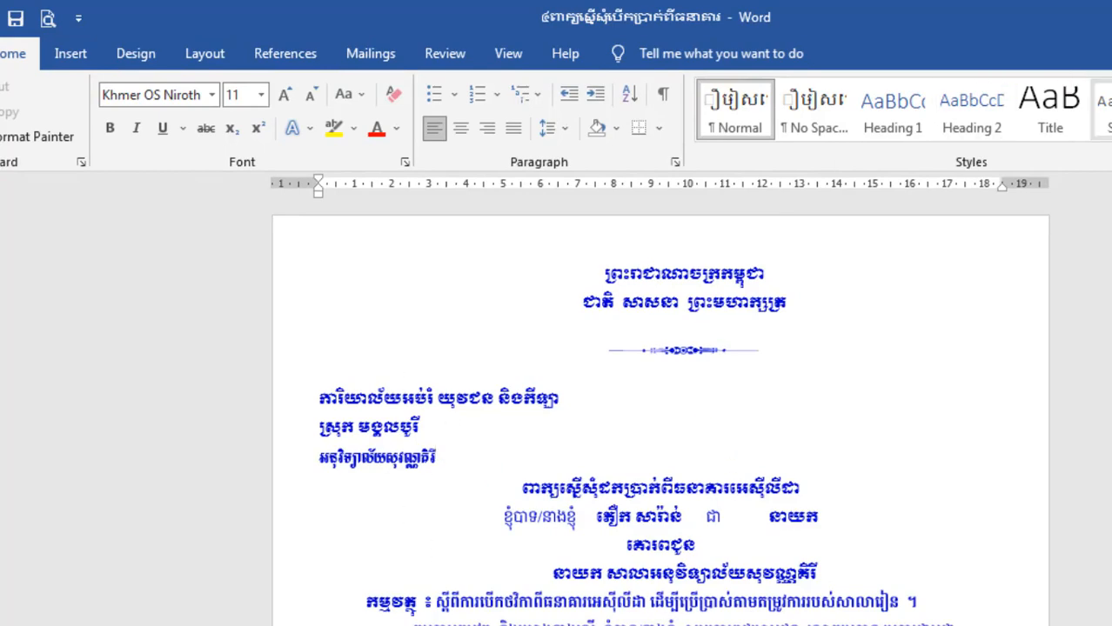
left_click_drag(837, 17, 679, 142)
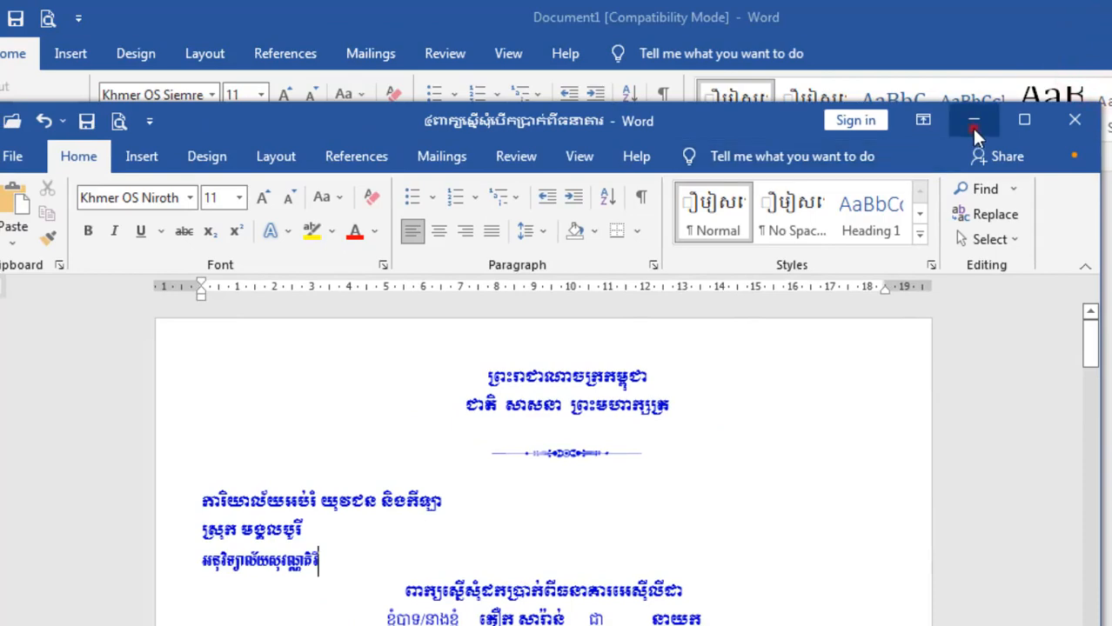
left_click(970, 126)
left_click_drag(437, 457, 260, 409)
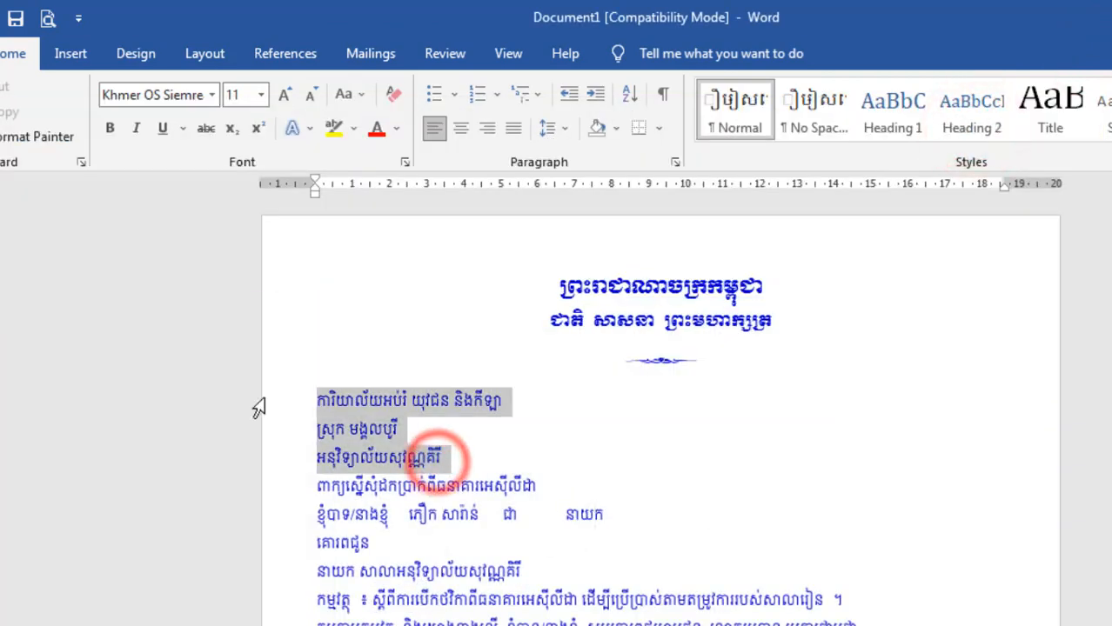
left_click(611, 399)
Step: Copy the national motto's formatting to the three office, district and school lines with Format Painter
left_click(646, 322)
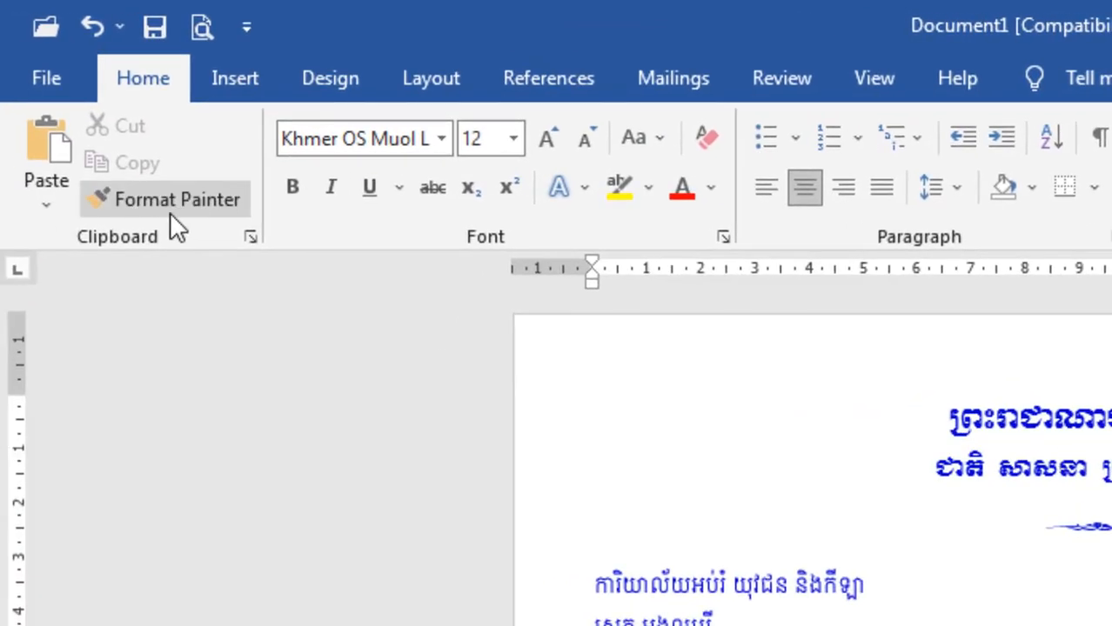
left_click(171, 213)
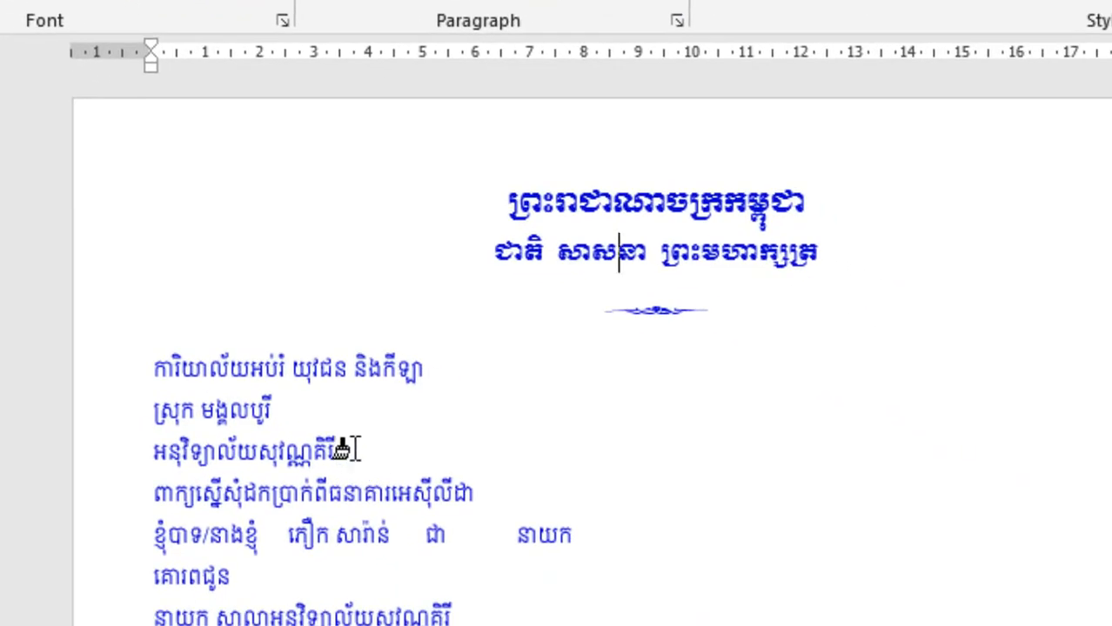
left_click_drag(348, 450, 147, 357)
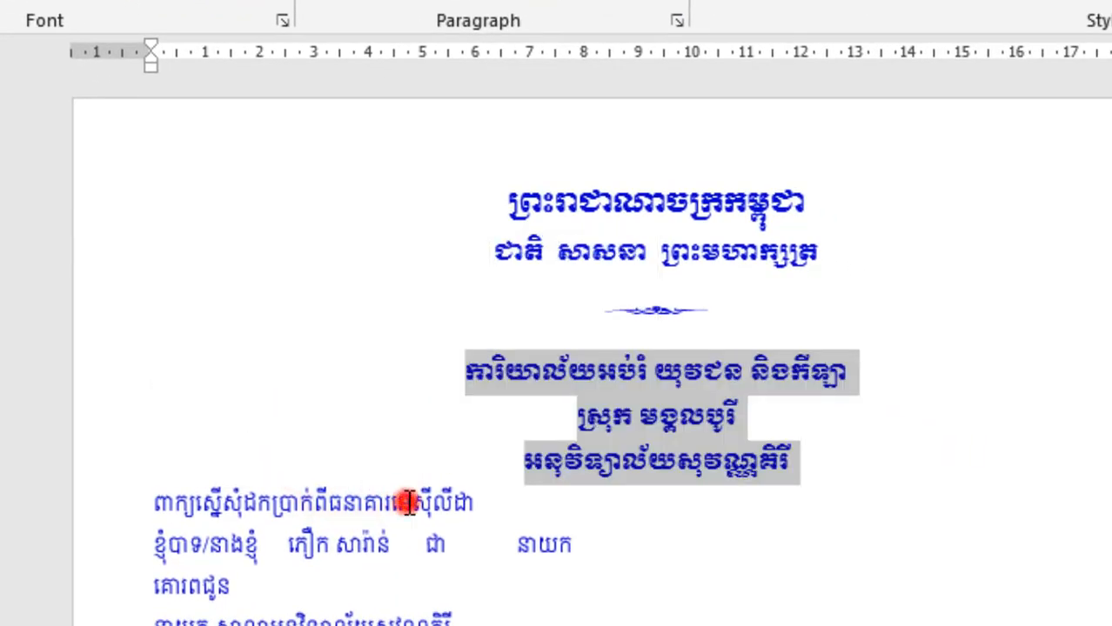
left_click(409, 504)
left_click(626, 398)
Step: Left-align the three office, district and school lines below the divider
left_click_drag(799, 455, 489, 357)
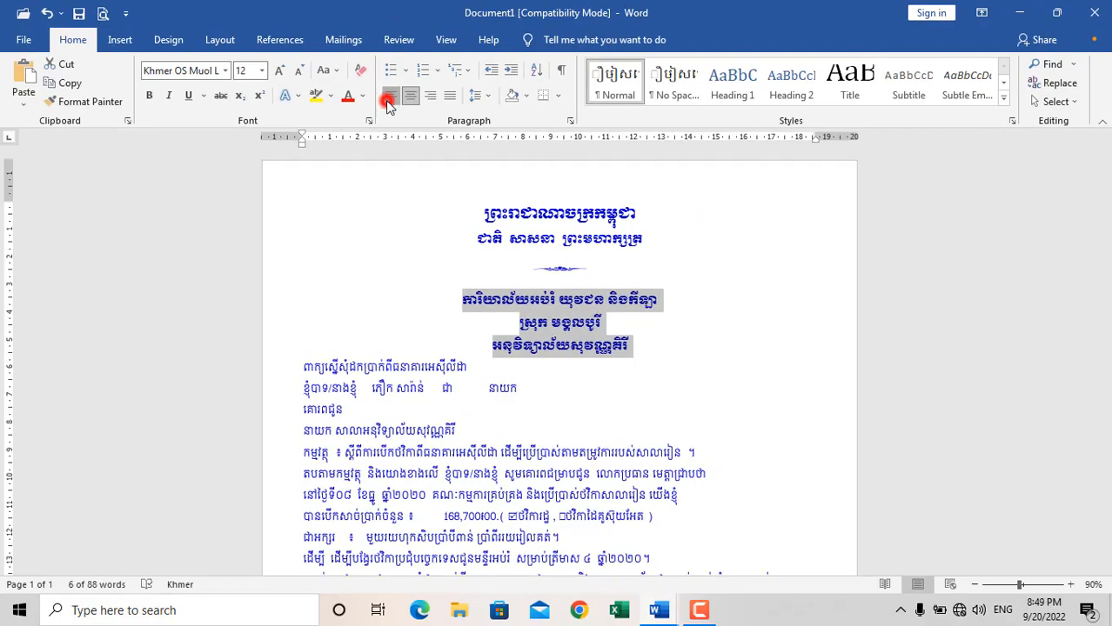
left_click(389, 98)
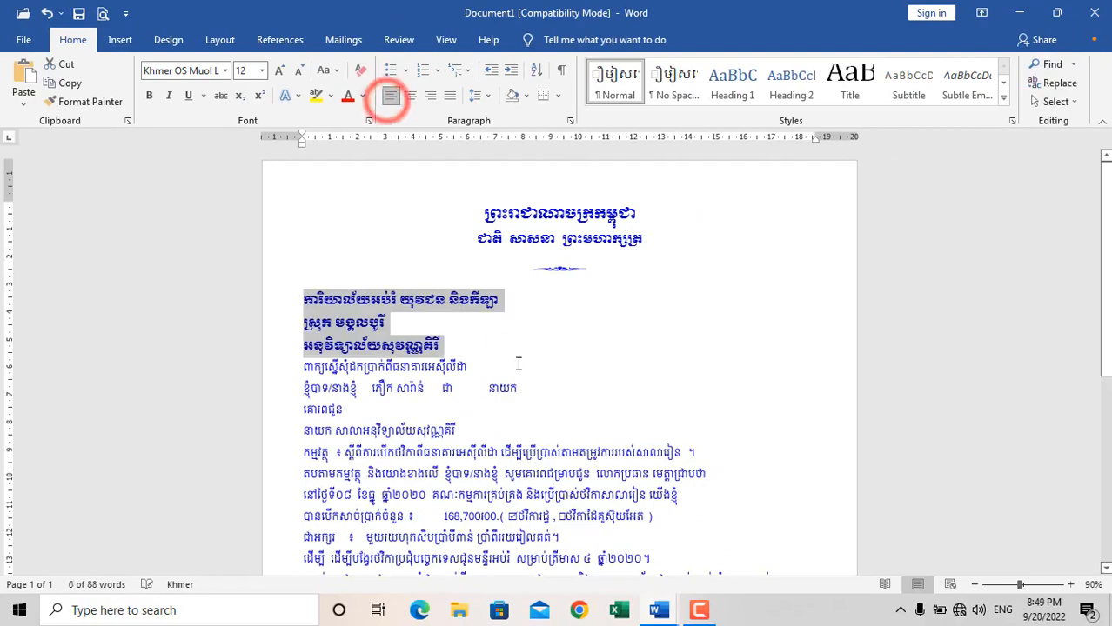
left_click(513, 365)
Step: Copy the national motto's formatting to the request title line below the school name with Format Painter
left_click(421, 367)
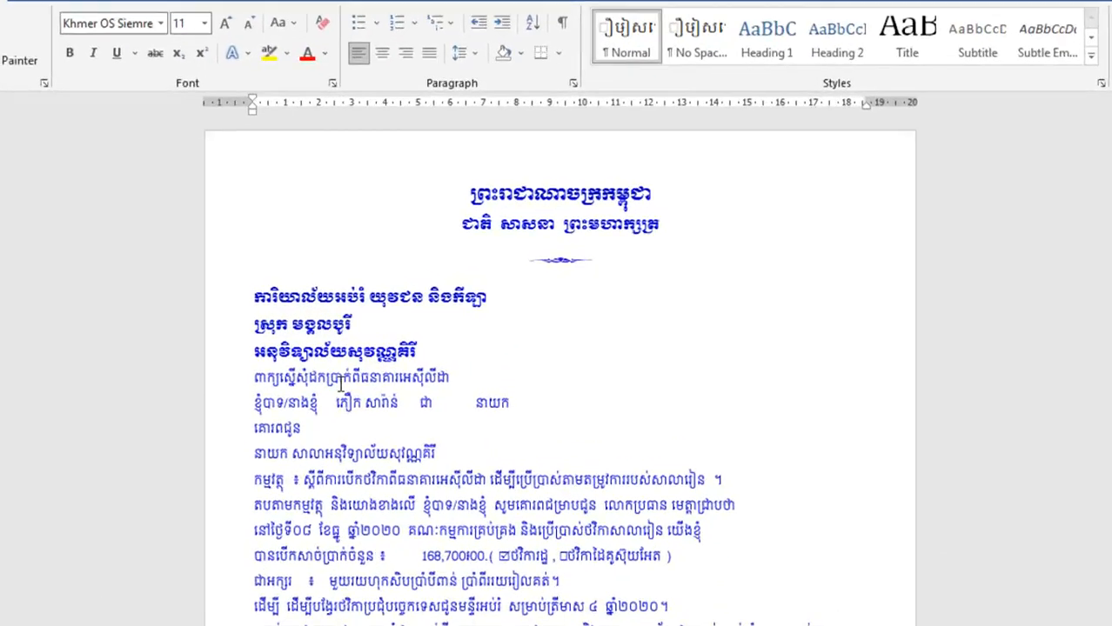
left_click(374, 368)
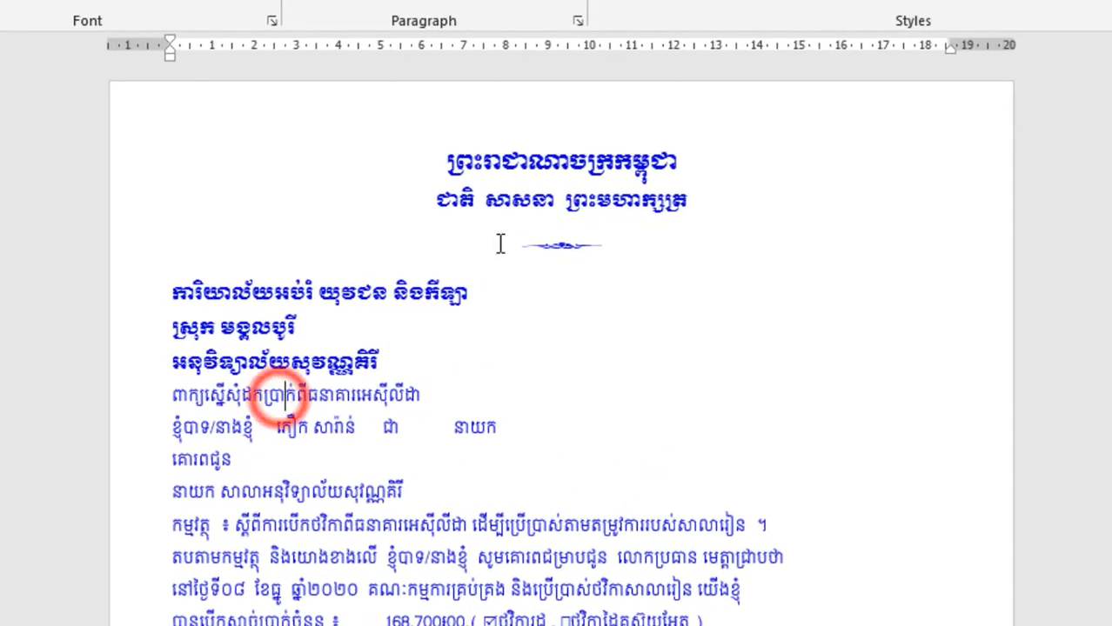
left_click(540, 200)
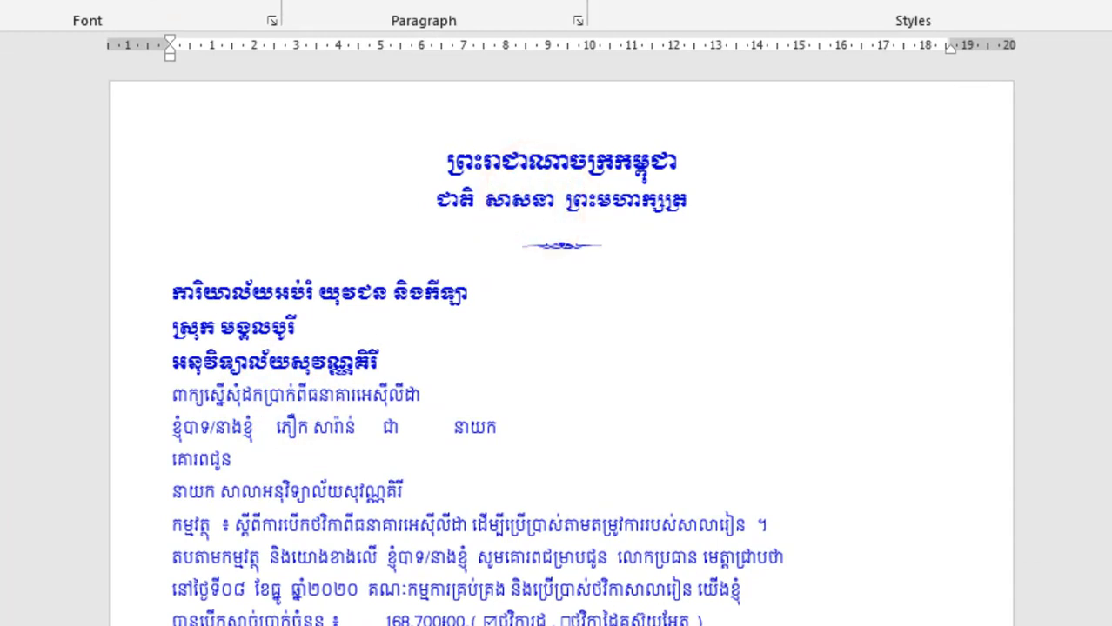
left_click_drag(439, 395, 32, 392)
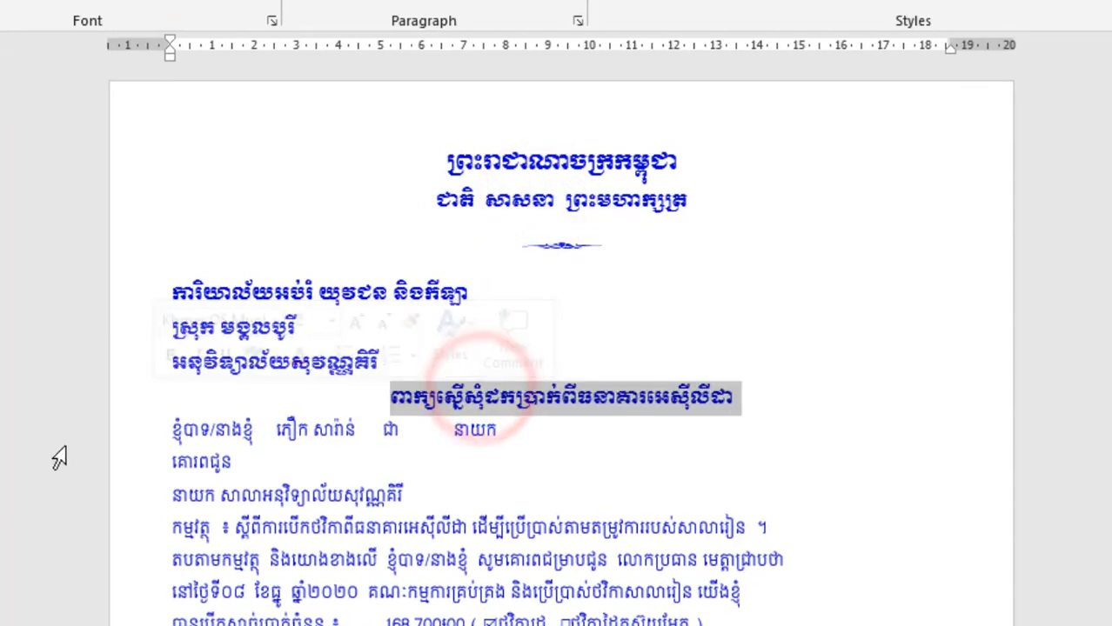
left_click(296, 492)
Step: Centre the applicant line below the request title, checking its layout against the finished reference letter
left_click_drag(513, 435, 148, 439)
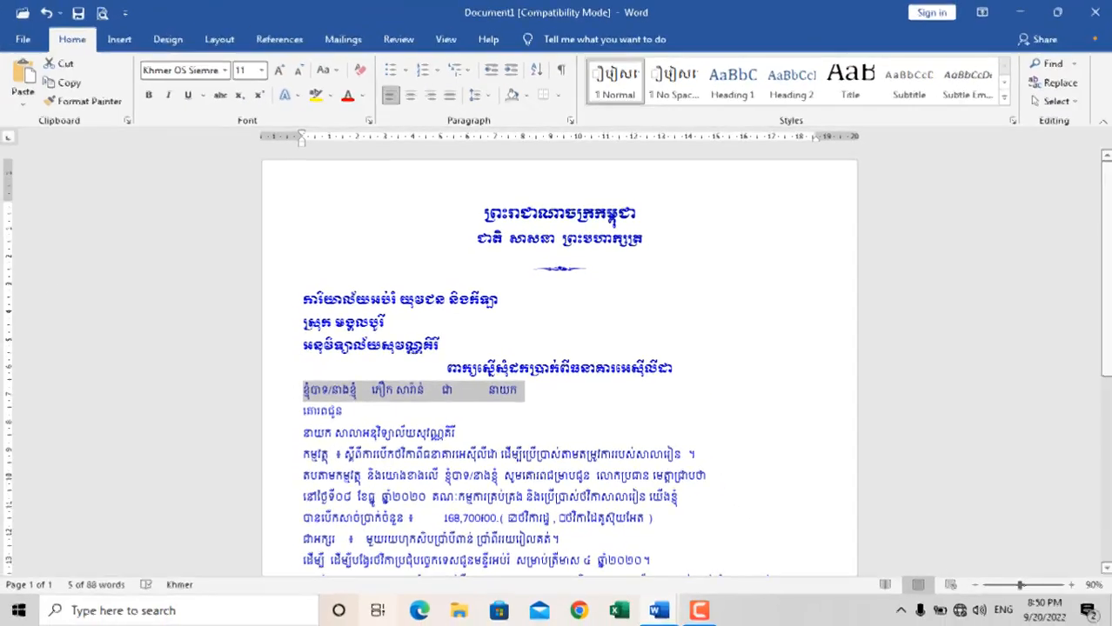
left_click(648, 611)
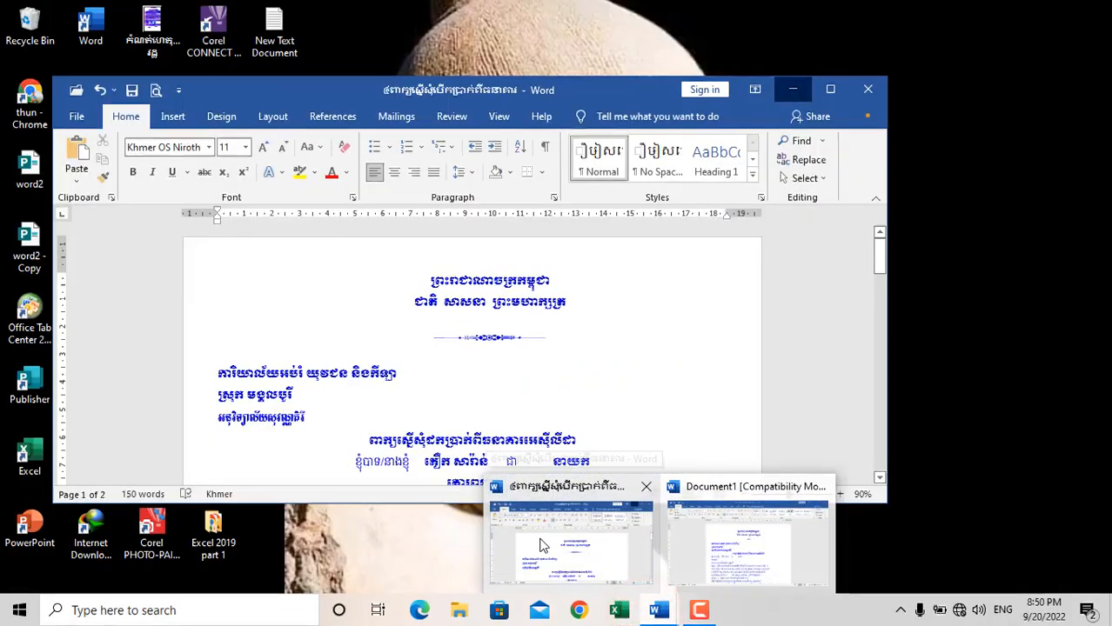
left_click(539, 540)
scroll(539, 435, "down", 4)
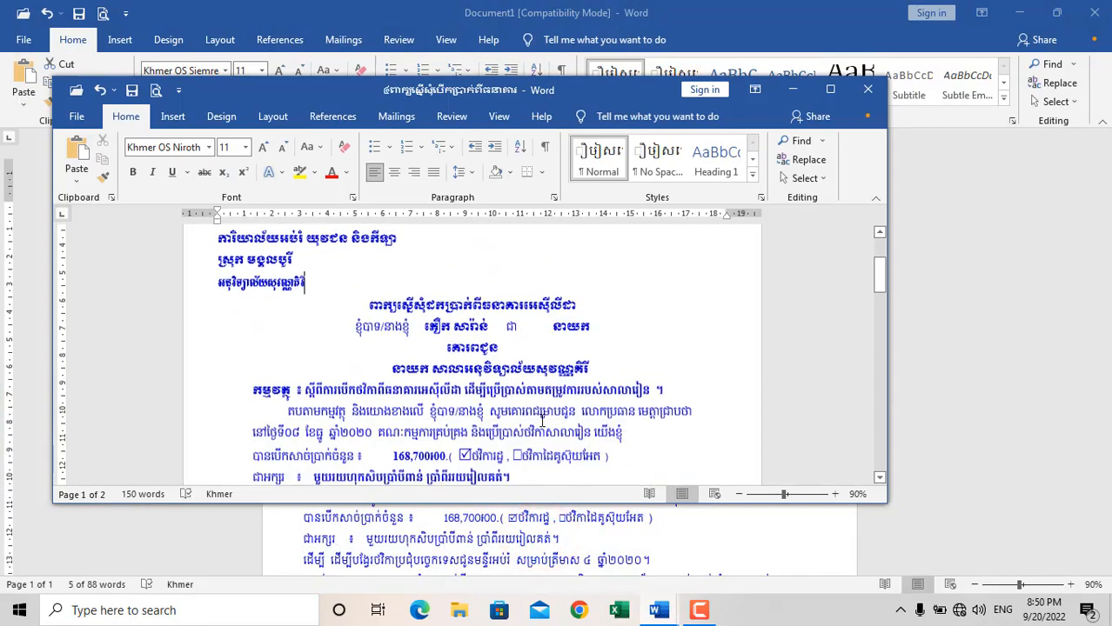
left_click(799, 91)
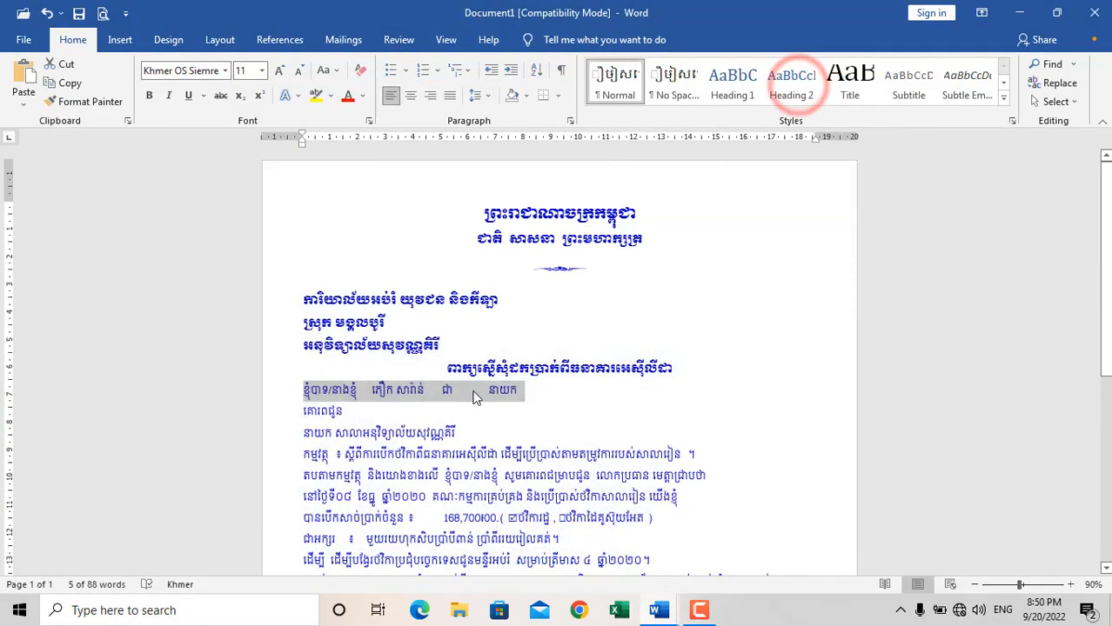
left_click(410, 99)
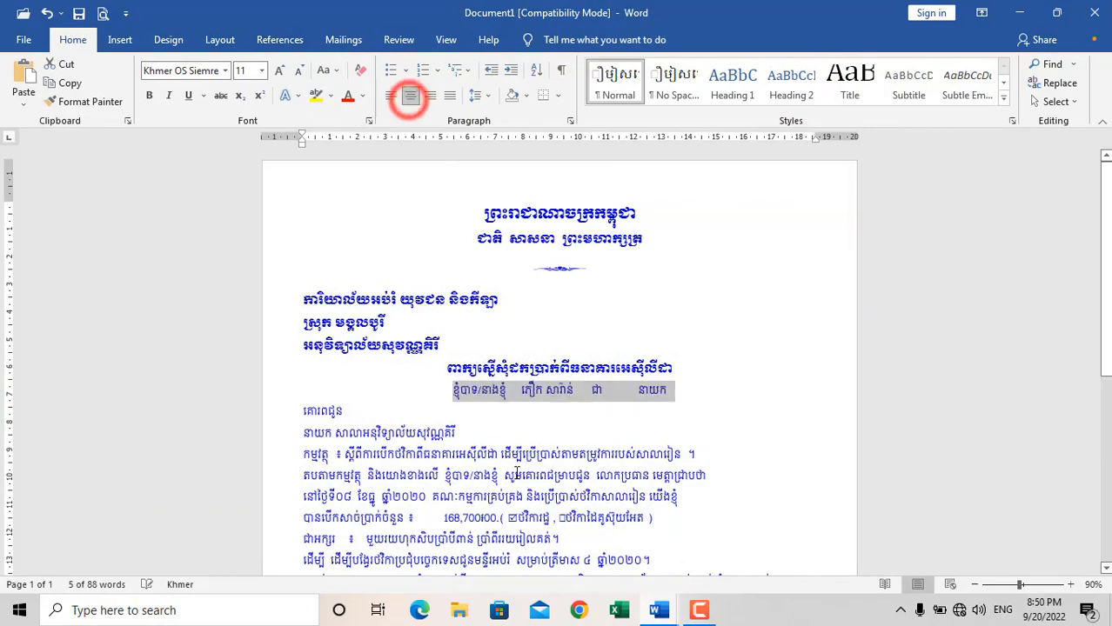
left_click(513, 474)
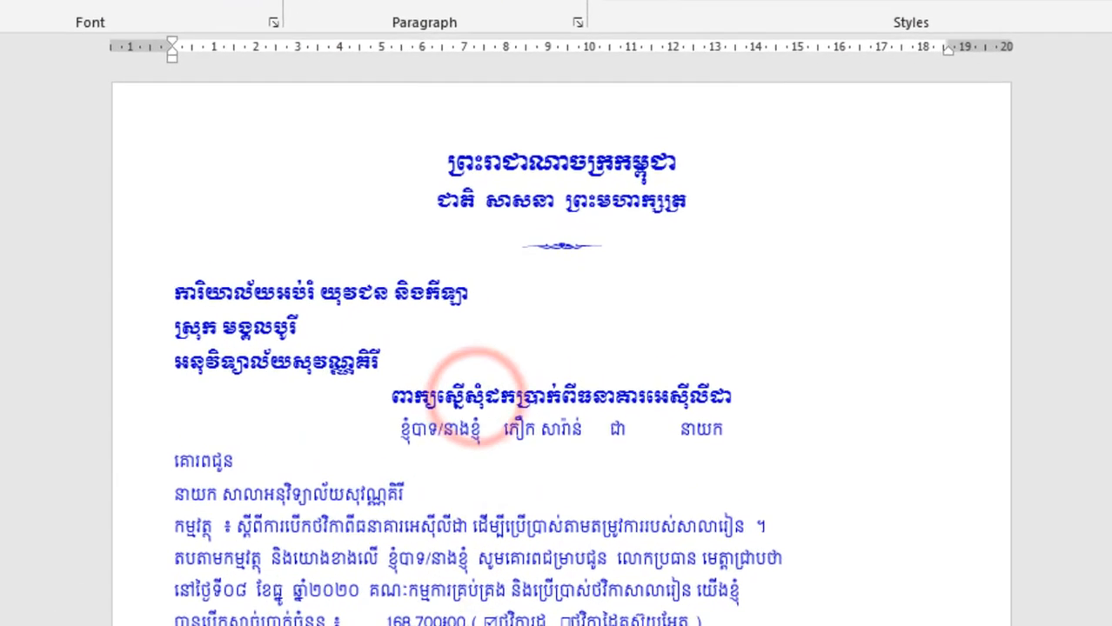
Step: Format the applicant's name and the position title in the centred applicant line like the heading, using Format Painter
mouse_move(570, 435)
left_mouse_down()
mouse_move(558, 427)
mouse_move(491, 437)
left_mouse_up()
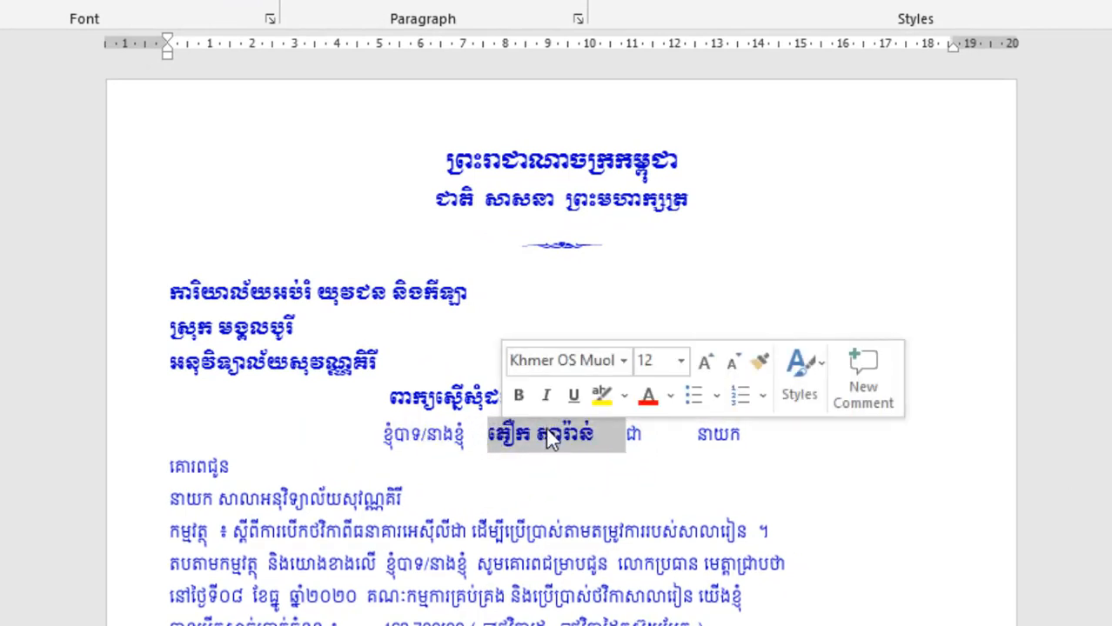
left_click(759, 361)
left_click_drag(746, 441, 692, 442)
left_click(658, 541)
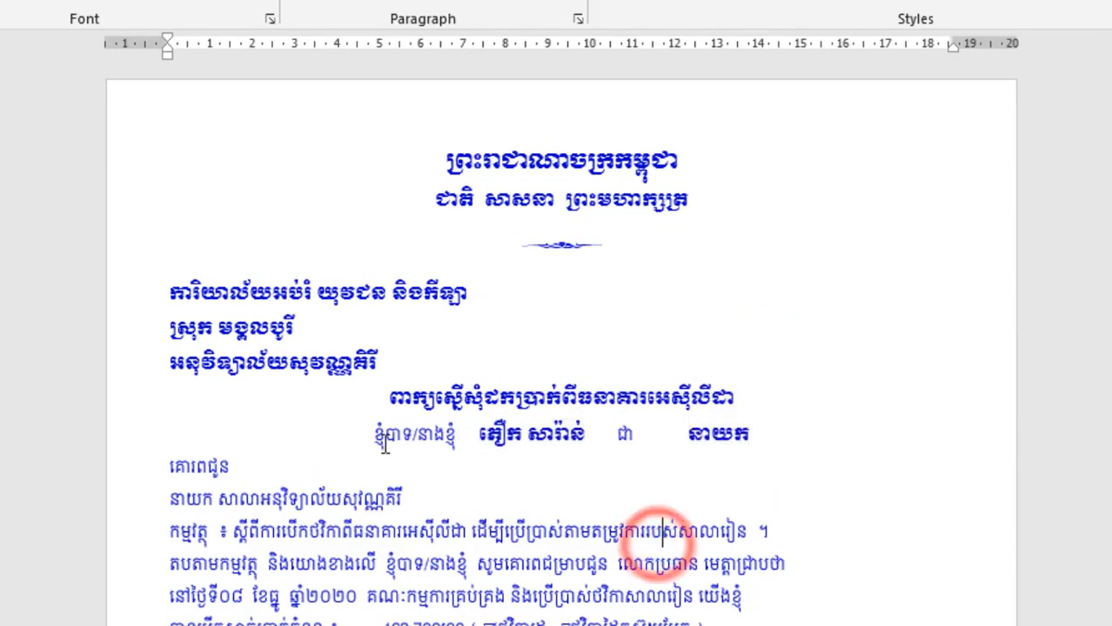
left_click(383, 439)
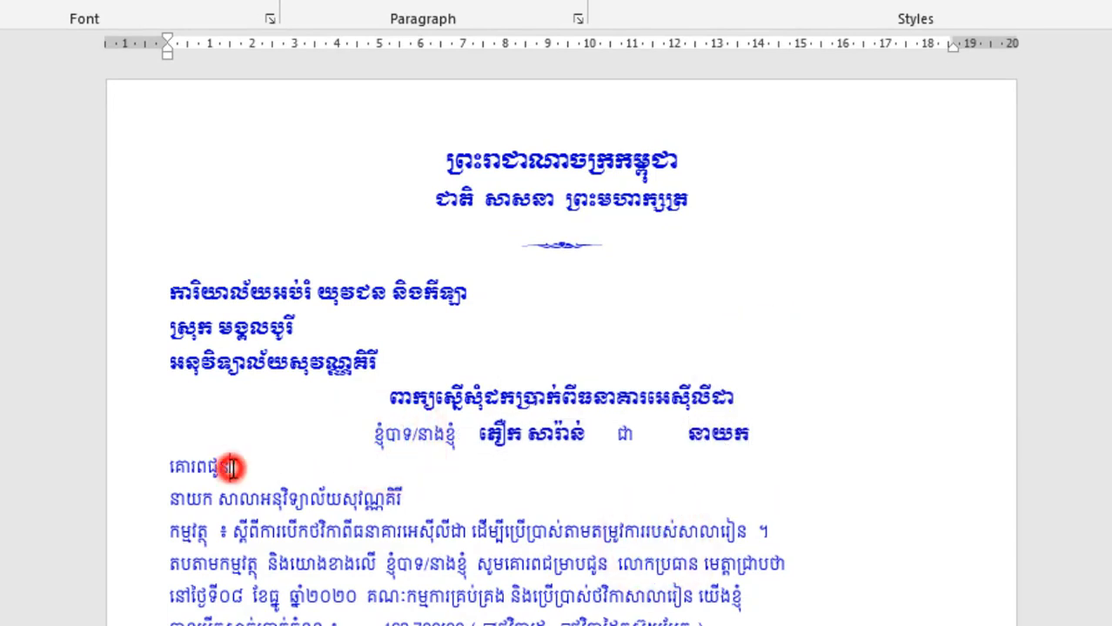
Step: Copy the heading-style formatting with Format Painter to the centred គោរពជូន line and the recipient line below it
left_click(555, 445)
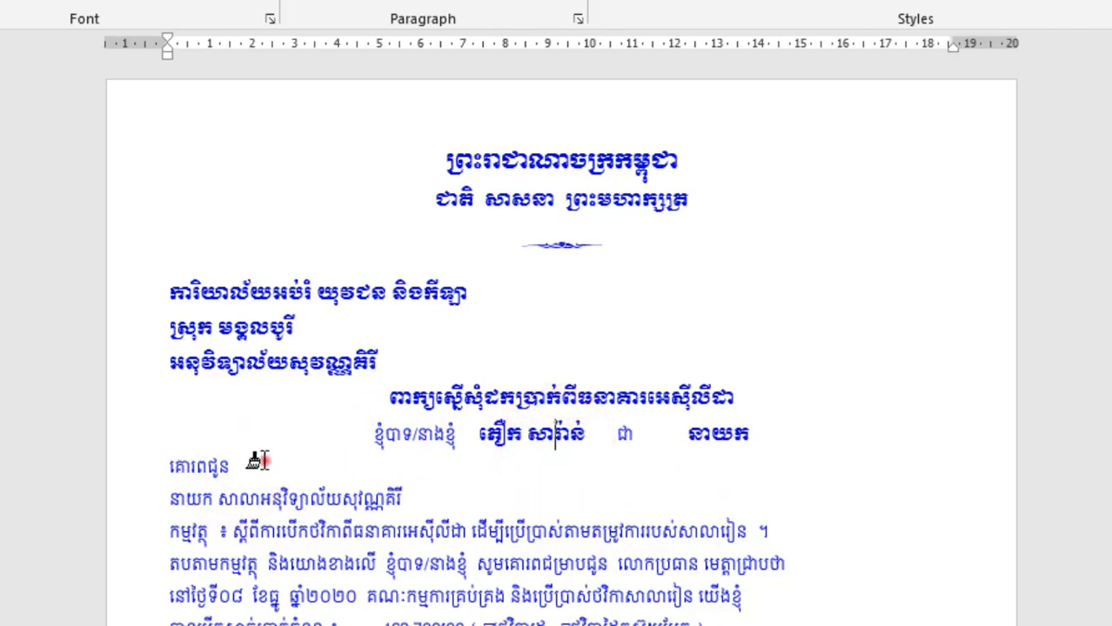
left_click(196, 461)
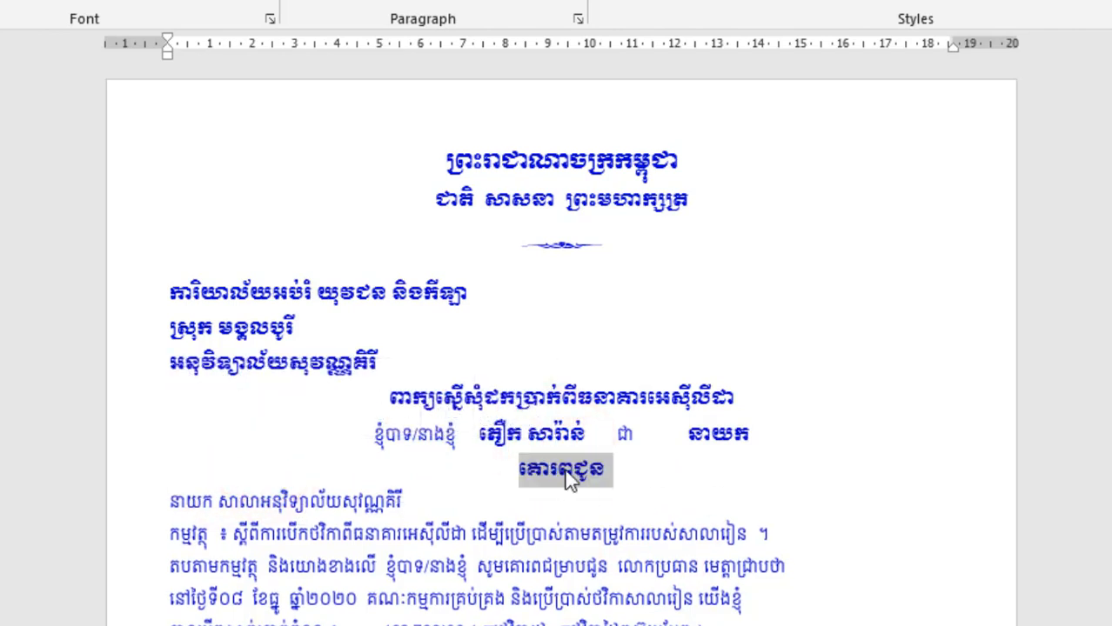
left_click(557, 471)
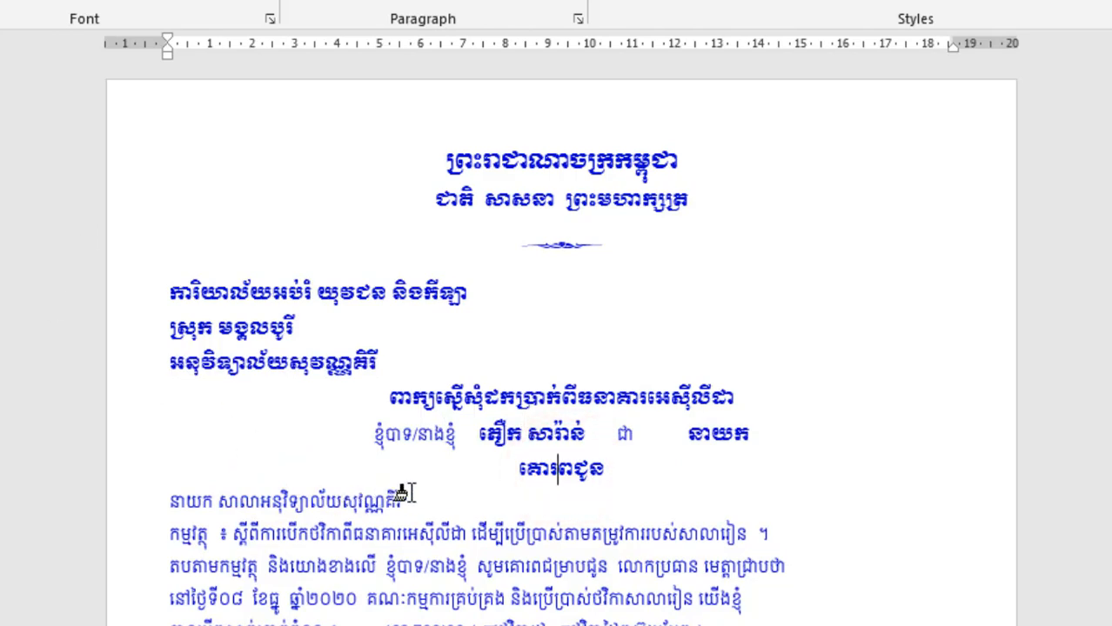
left_click_drag(354, 501, 169, 501)
left_click(525, 537)
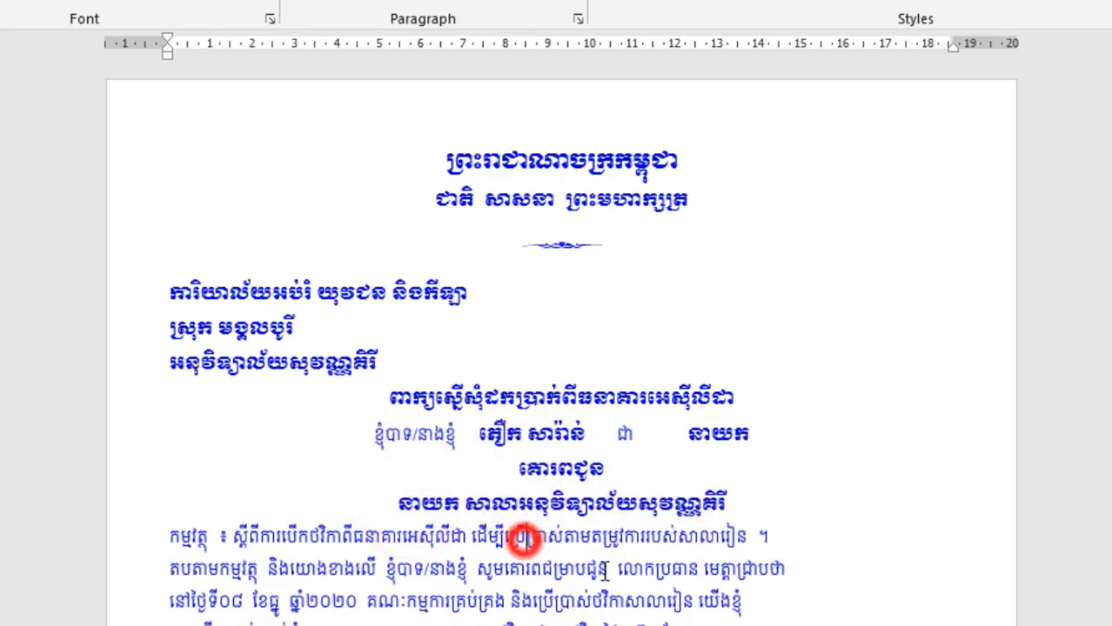
Step: Apply the same bold heading-style font to the subject label កម្មវត្ថុ ៖, leaving the rest of its line in body text
scroll(605, 570, "down", 3)
scroll(605, 570, "down", 3)
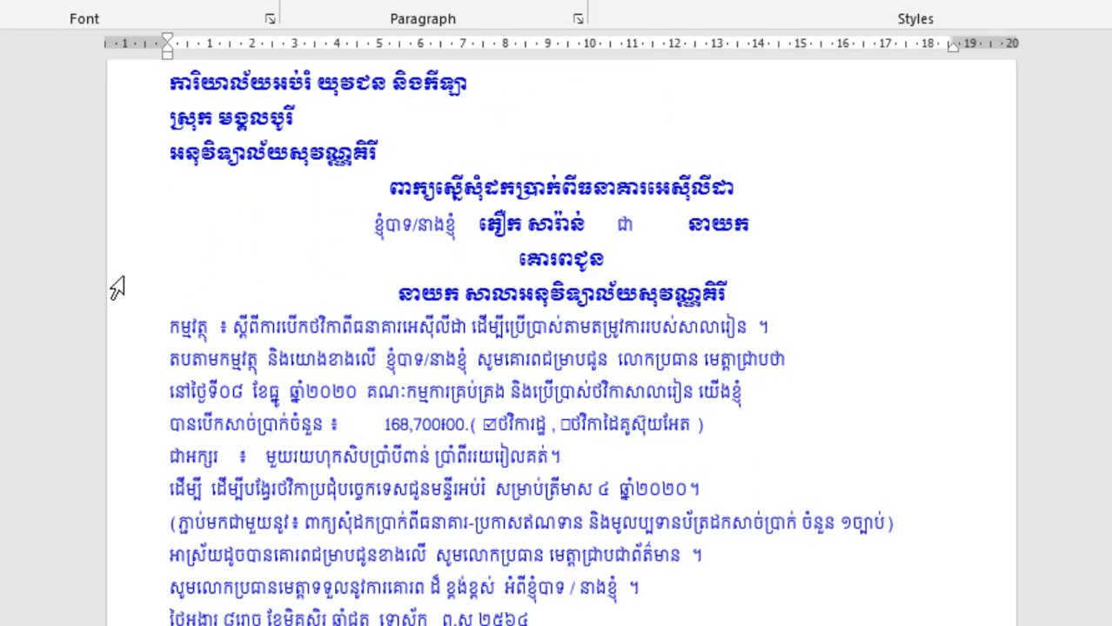
left_click(167, 326)
left_click_drag(225, 326, 159, 334)
left_click(270, 344)
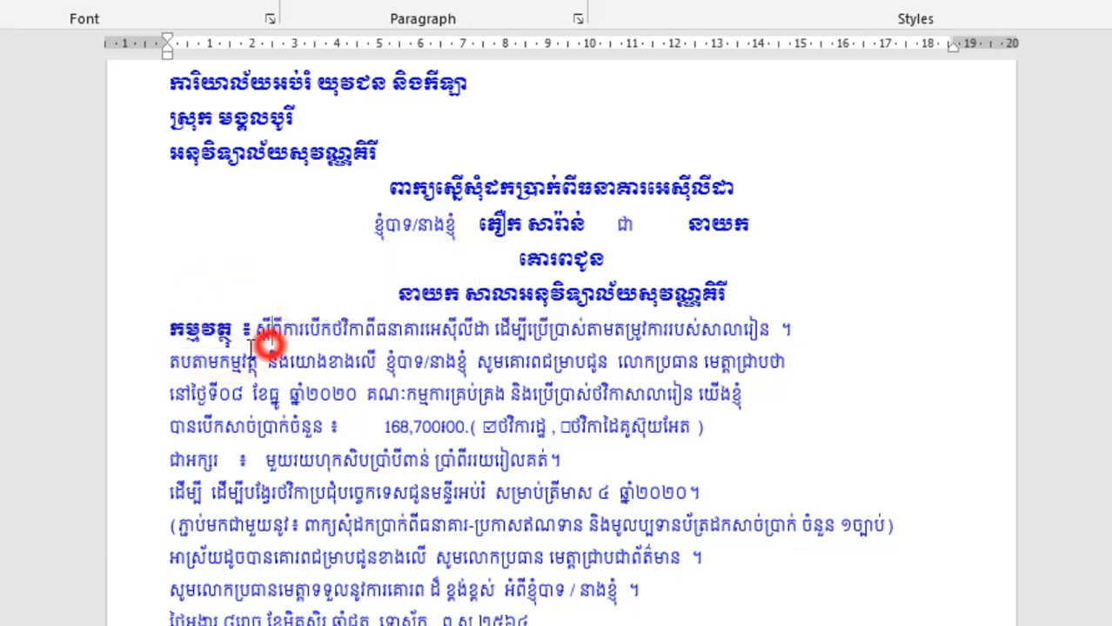
Step: Set a tab stop at about 2 cm for the subject line and indent the line to it
left_click(167, 328)
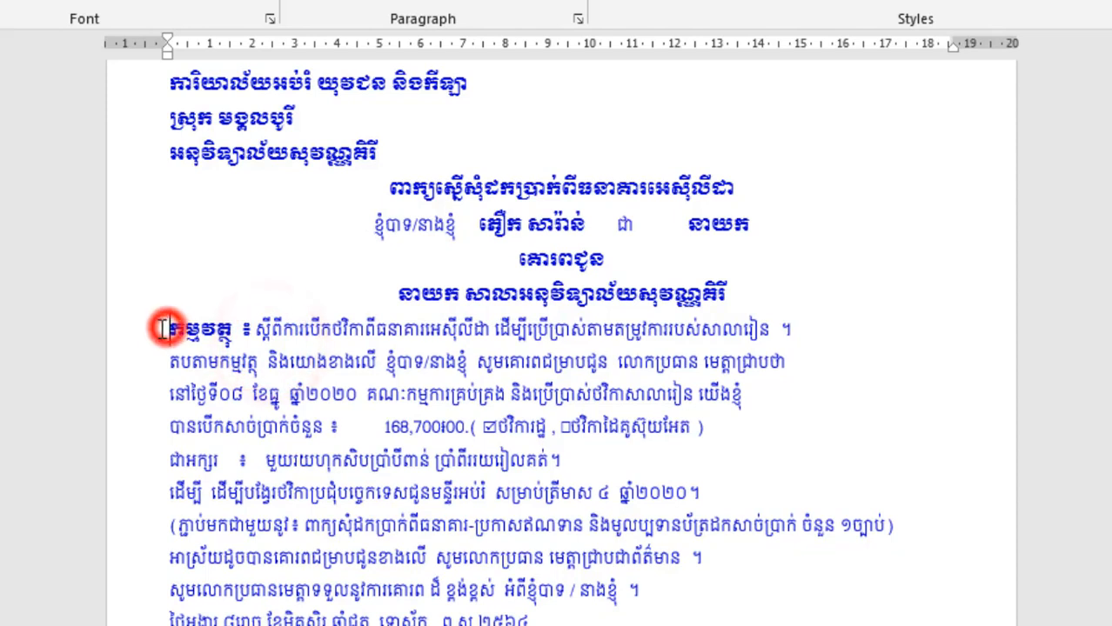
left_click(250, 48)
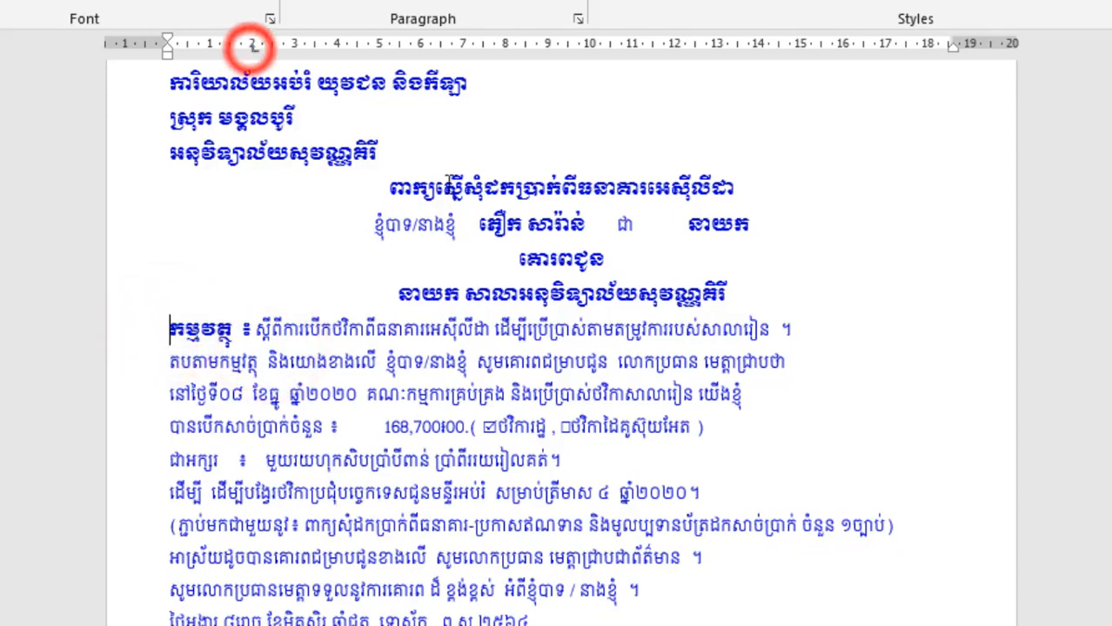
key("Tab")
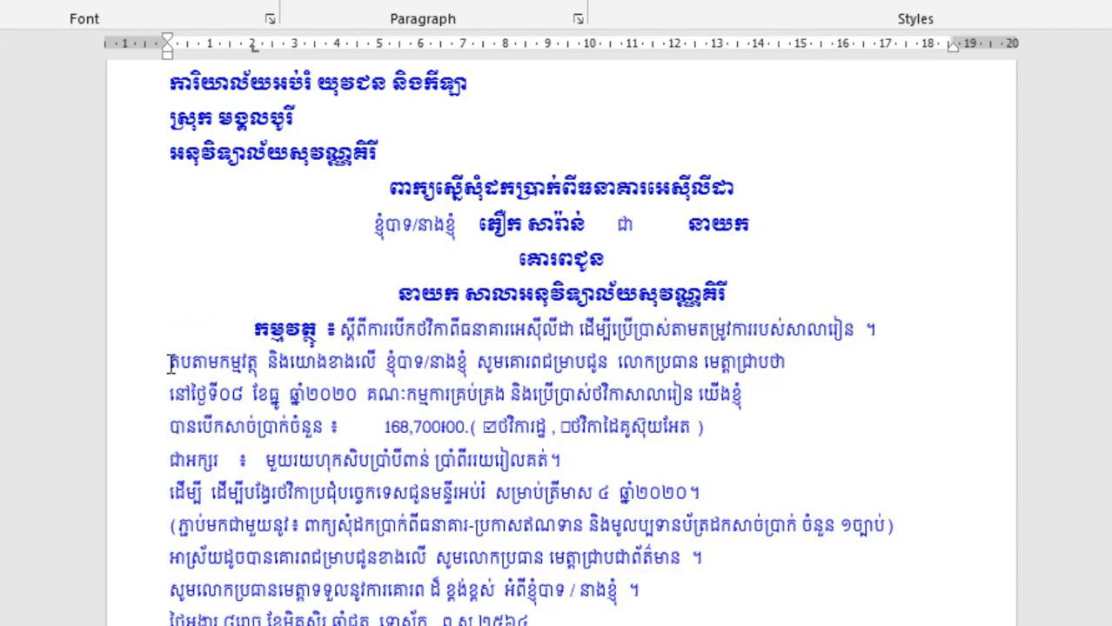
Step: Check the body layout in the finished reference letter, then indent the opening body line below the subject deeper than the subject line
left_click(575, 625)
scroll(212, 461, "down", 5)
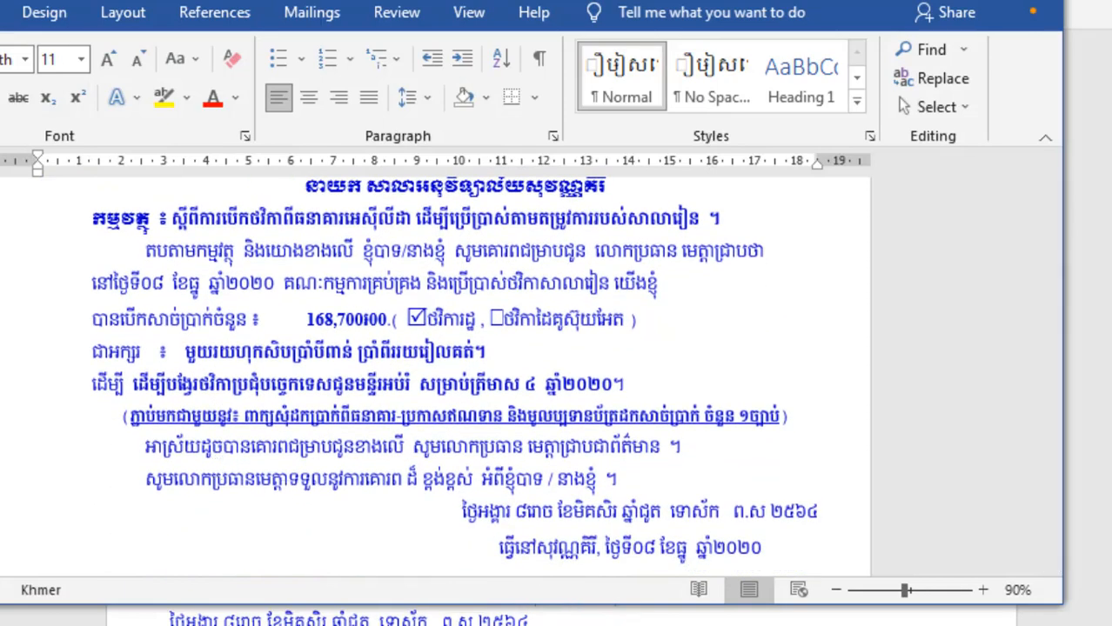
left_click(716, 625)
left_click(855, 615)
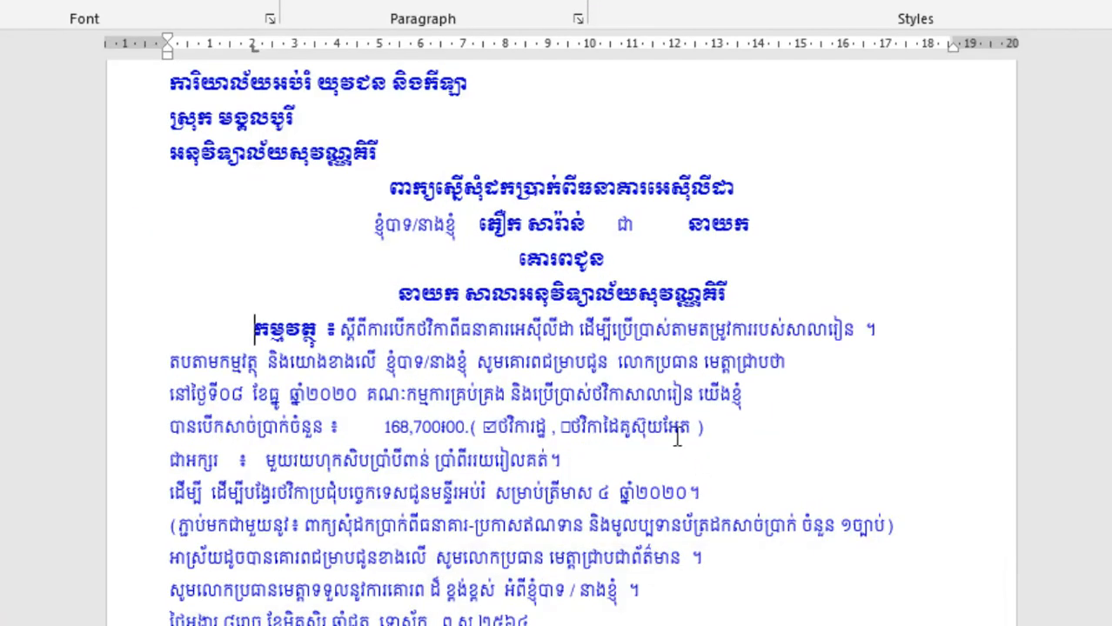
left_click(630, 330)
left_click(164, 362)
key("Tab")
key("Tab")
key("Tab")
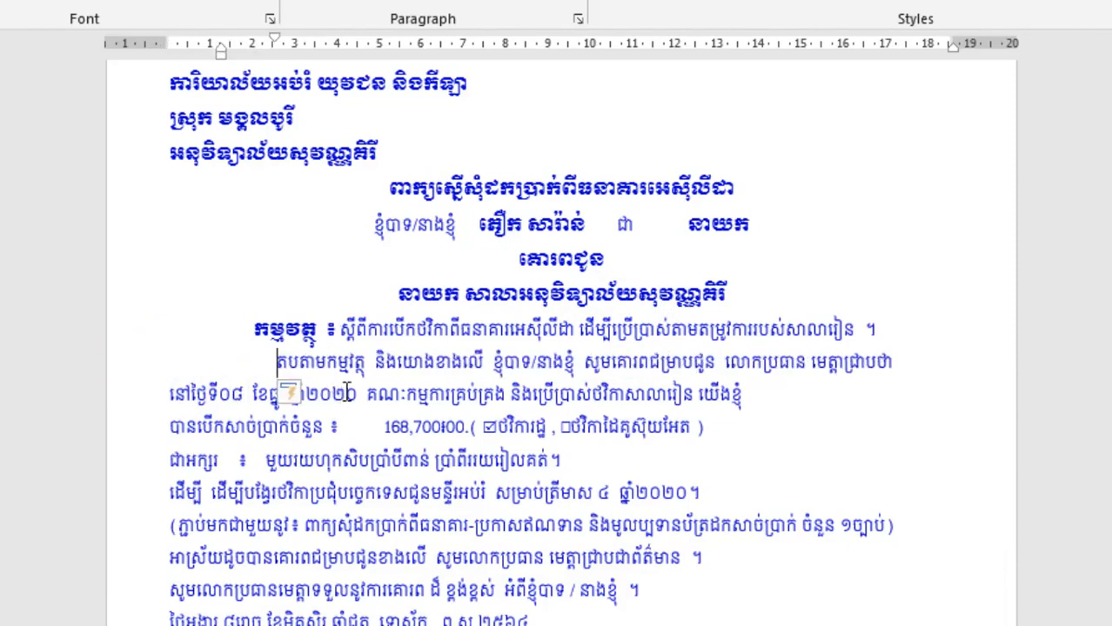
key("Tab")
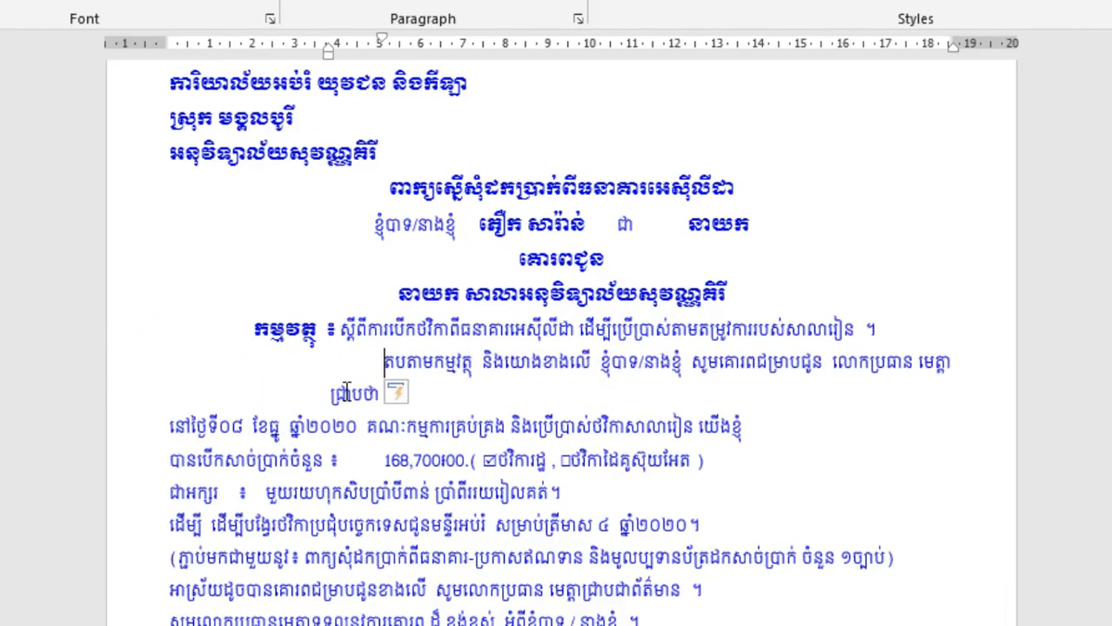
key("BackSpace")
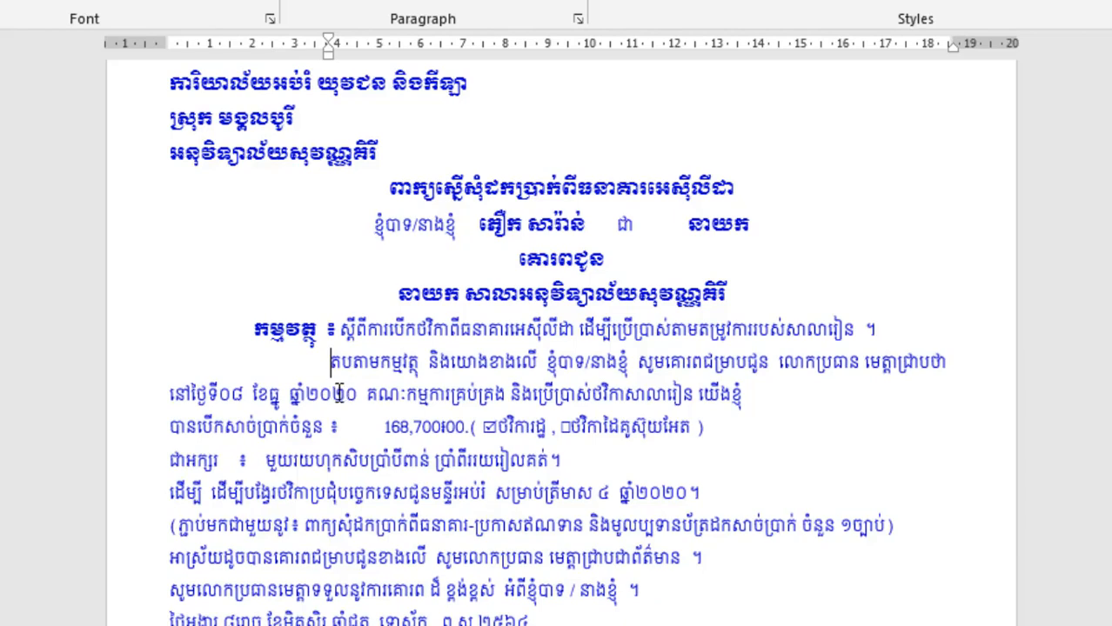
Step: With the reference letter alongside, indent the date line below the opening body line to about 2 cm, level with the subject label
left_click(169, 394)
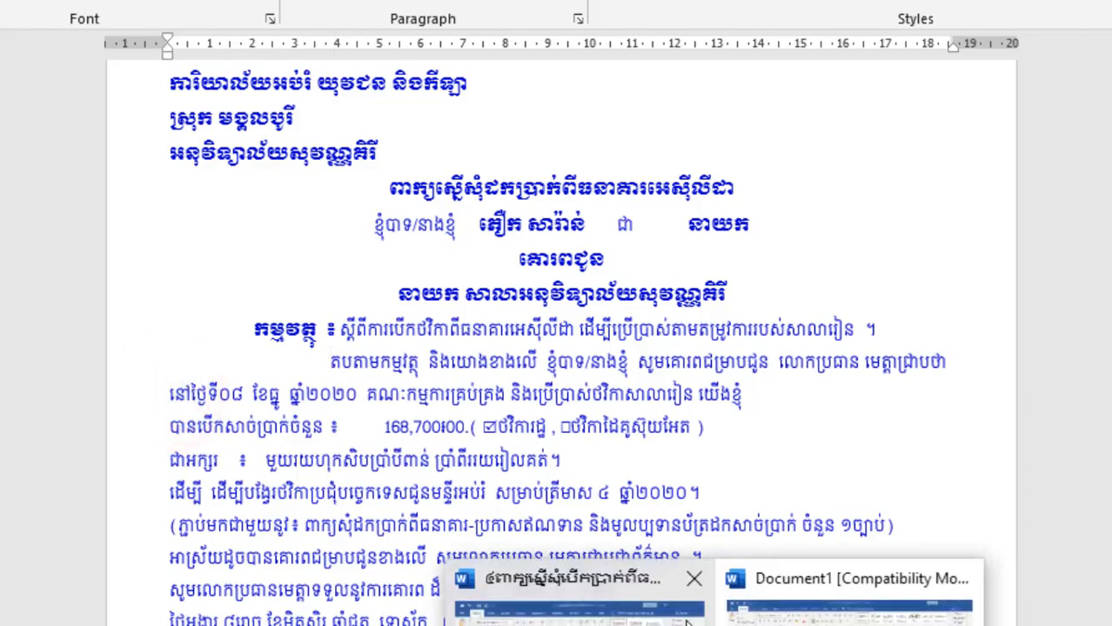
left_click(687, 619)
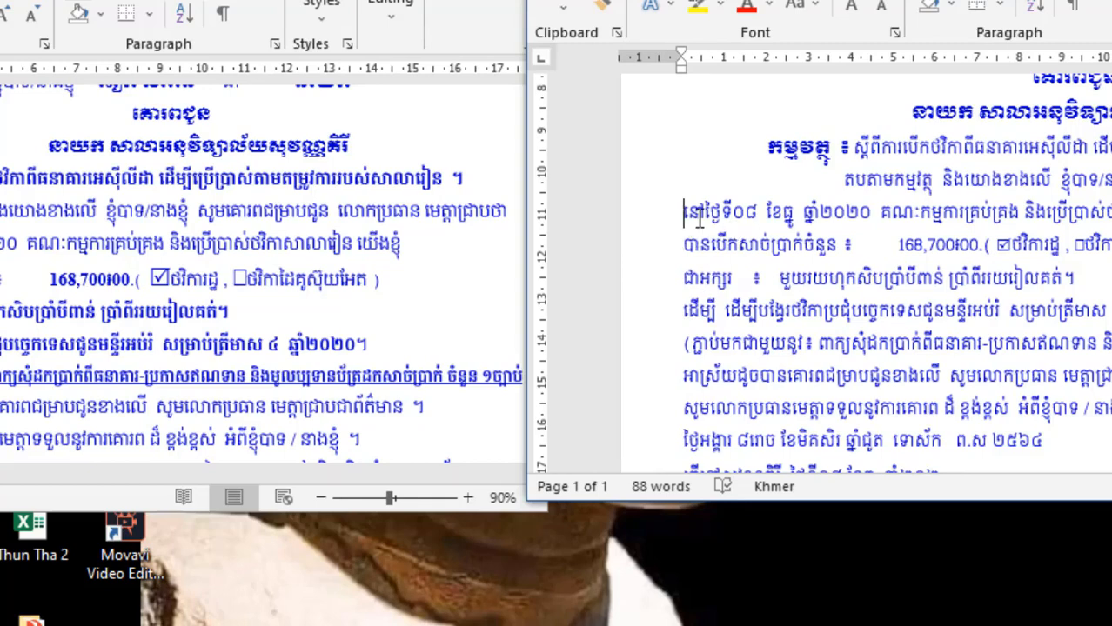
key("Tab")
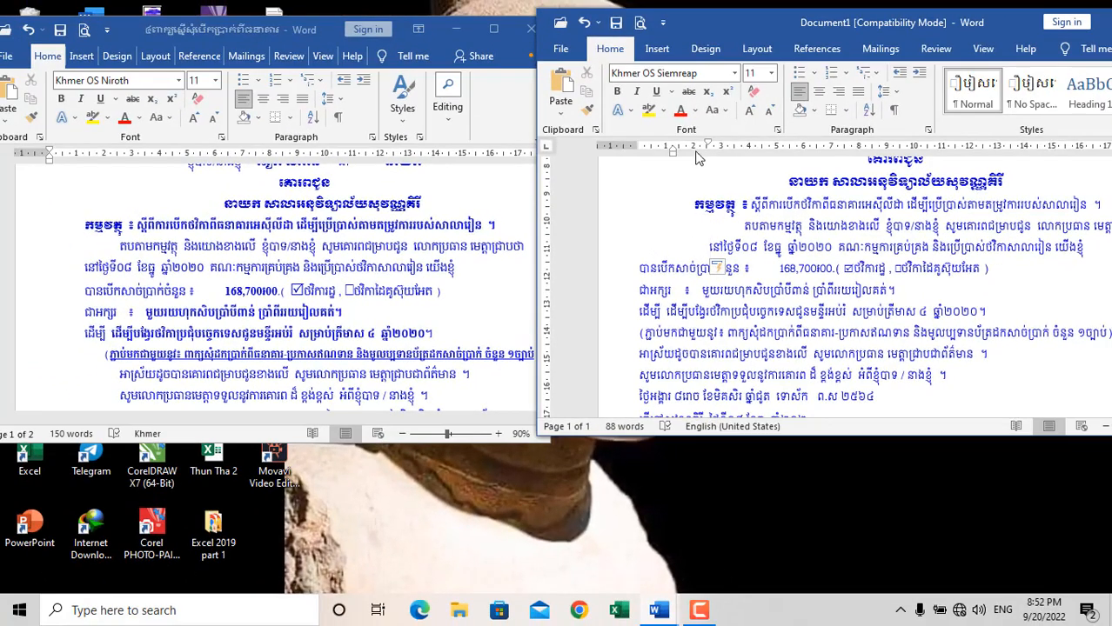
left_click_drag(707, 146, 696, 155)
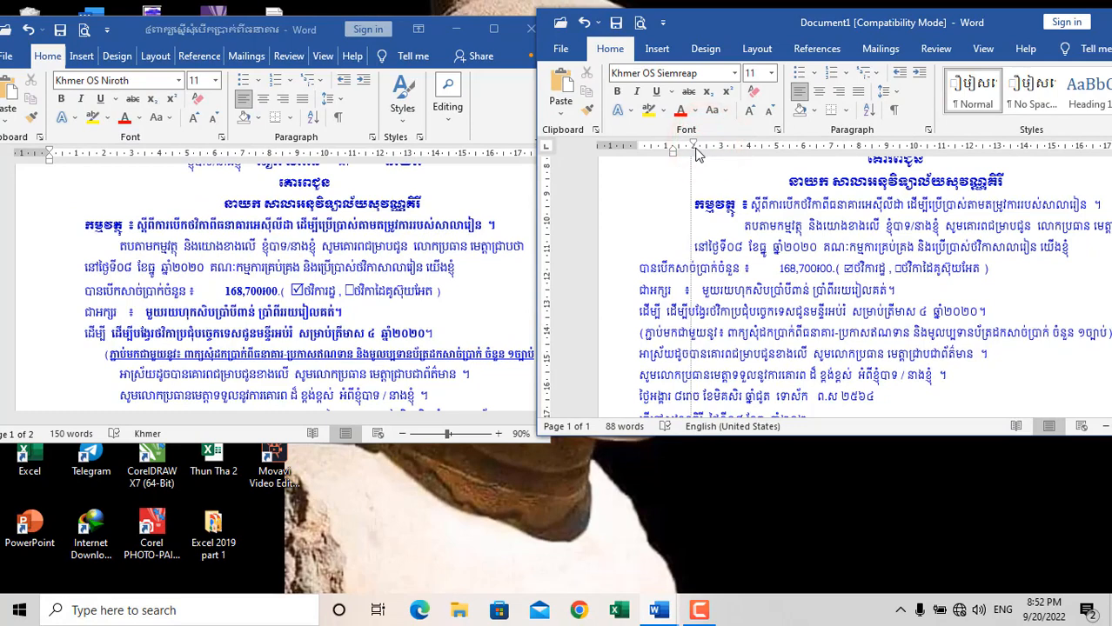
Step: Indent the amount, amount-in-words and purpose lines to line up with the date line above them
left_click(638, 267)
key("Tab")
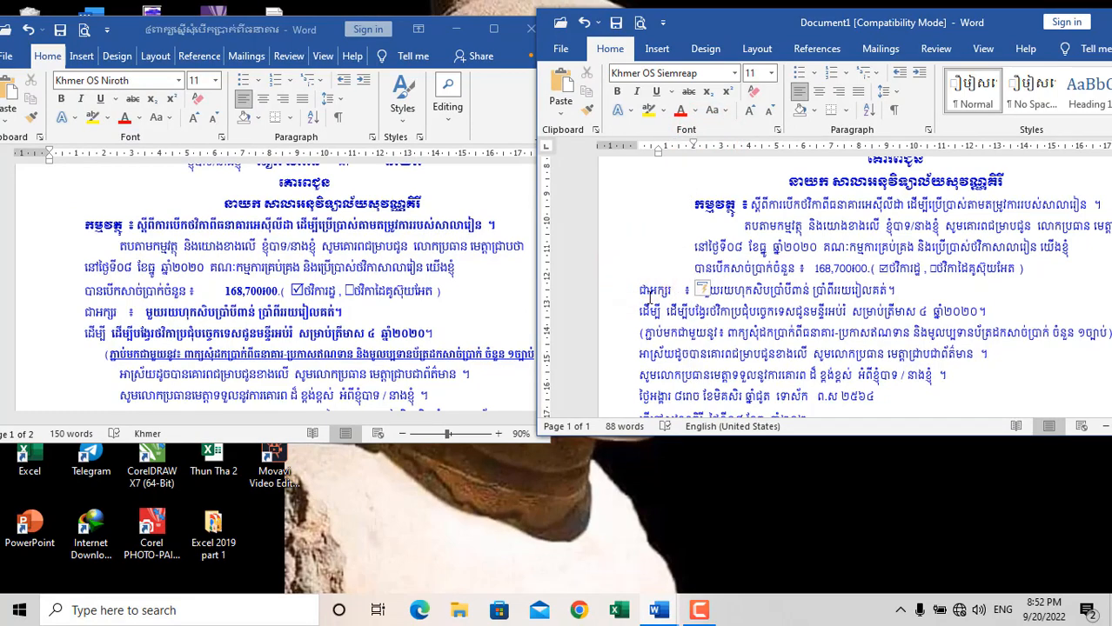
left_click(633, 284)
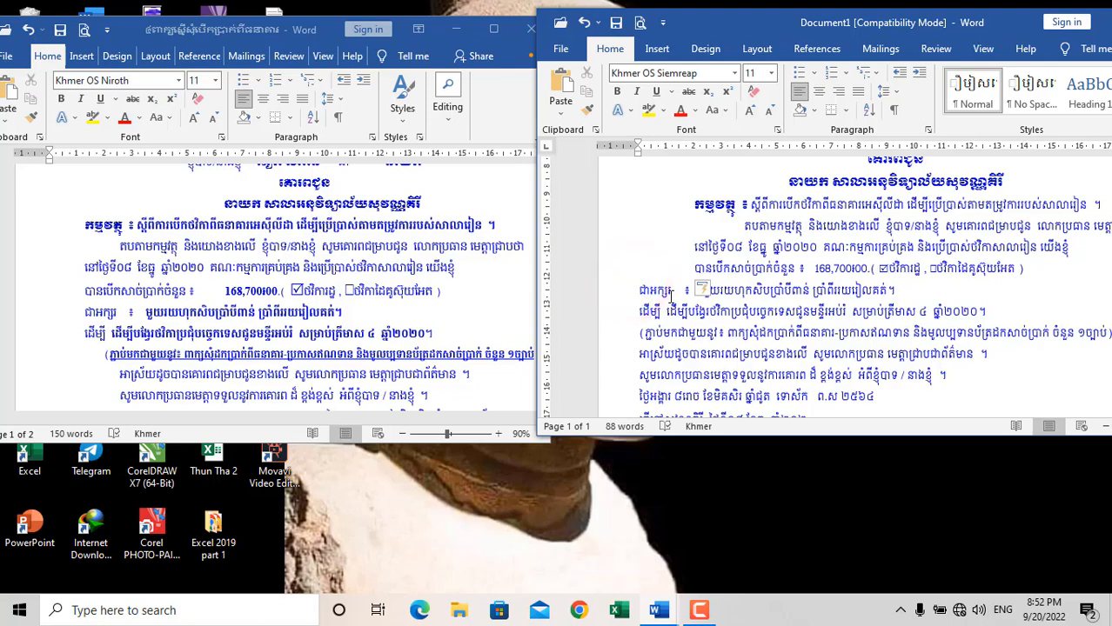
key("Tab")
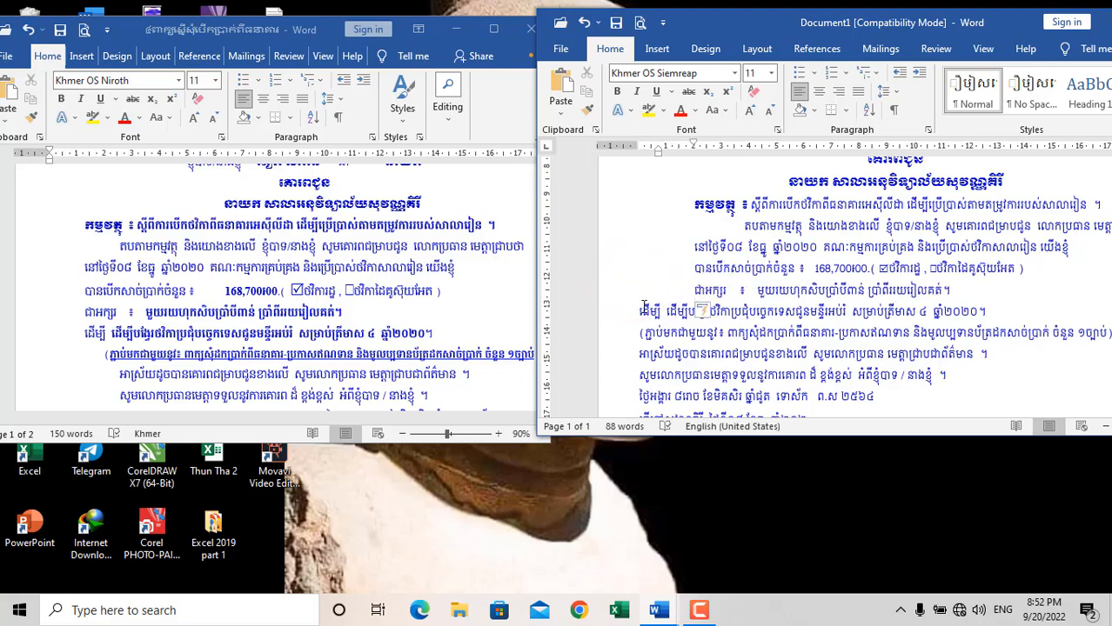
left_click(639, 317)
key("Tab")
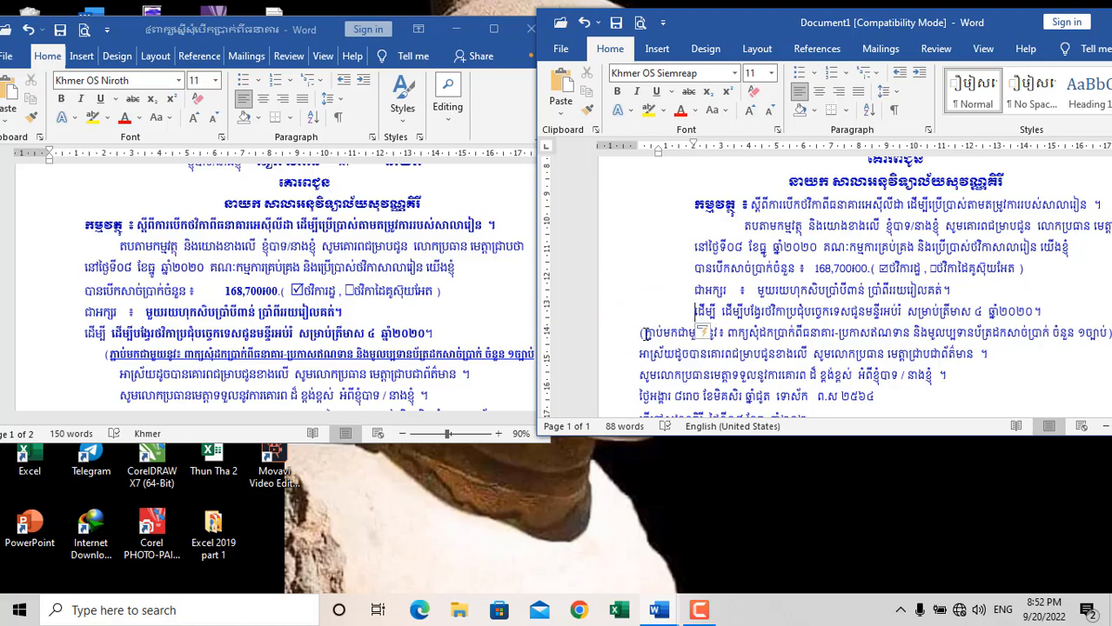
Step: Indent the bracketed attachment line below the purpose line slightly deeper than the lines above it
left_click(638, 334)
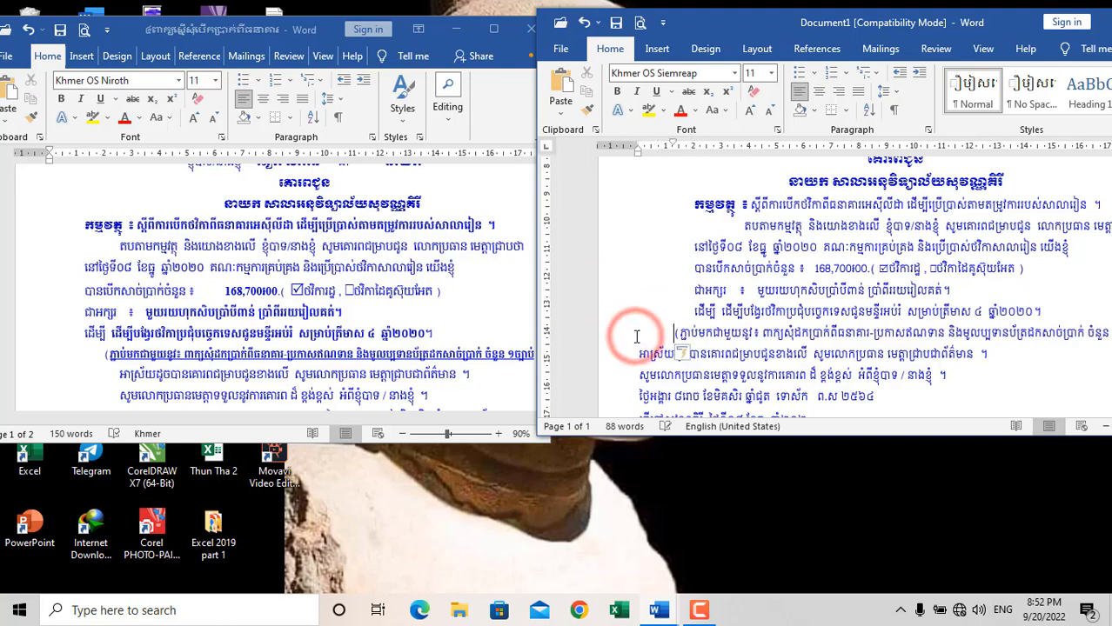
key("Tab")
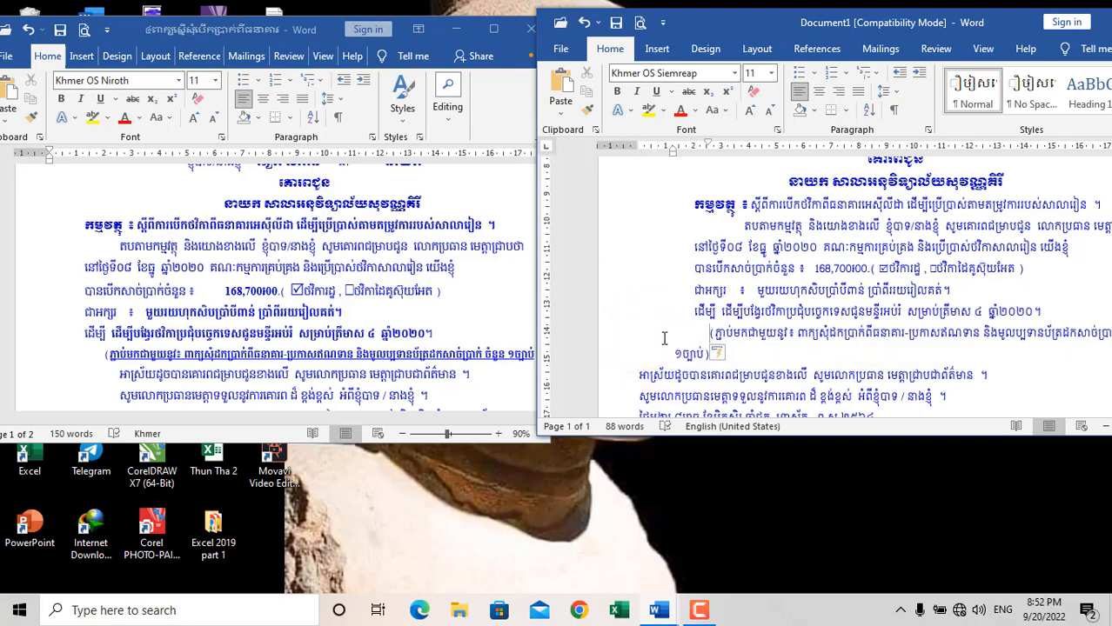
scroll(688, 330, "down", 1)
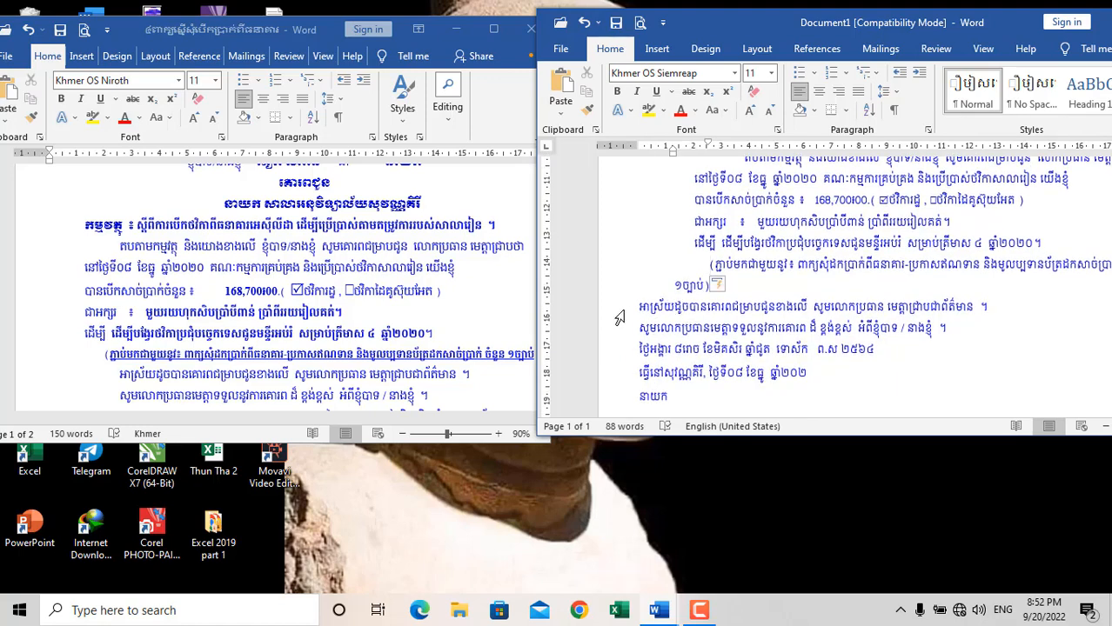
Step: Indent the two closing request lines below the attachment note to line up with the opening body line
left_click(638, 311)
key("Tab")
key("Tab")
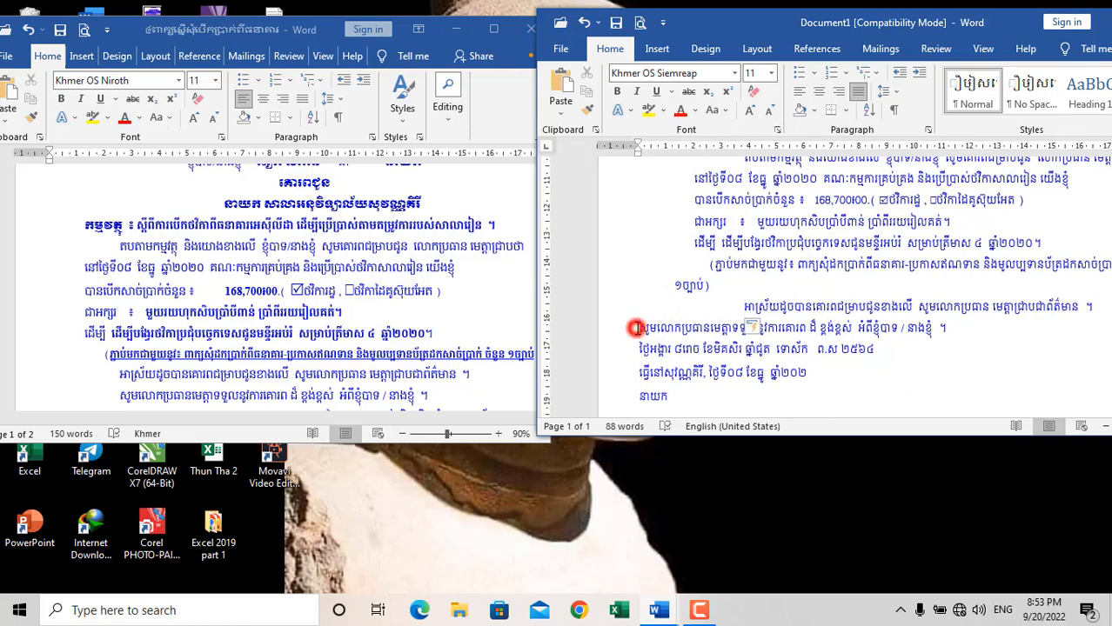
left_click(637, 328)
key("Tab")
key("Tab")
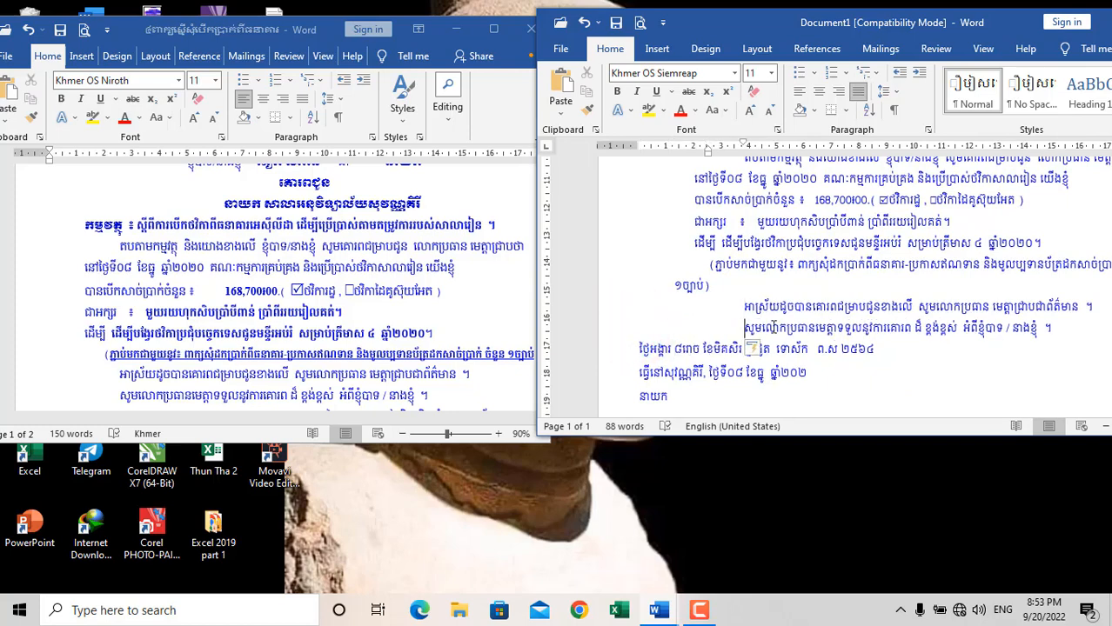
Step: Maximize the letter's window and reduce the bracketed attachment line's font by one size so it fits on one line
double_click(1011, 32)
scroll(488, 323, "up", 2)
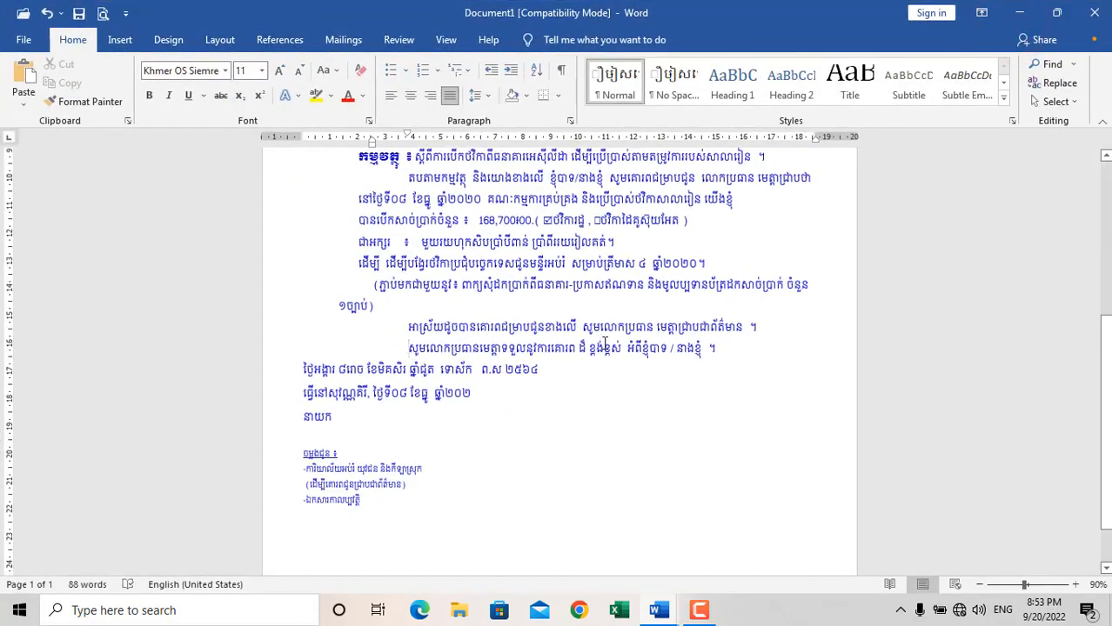
scroll(487, 324, "up", 2)
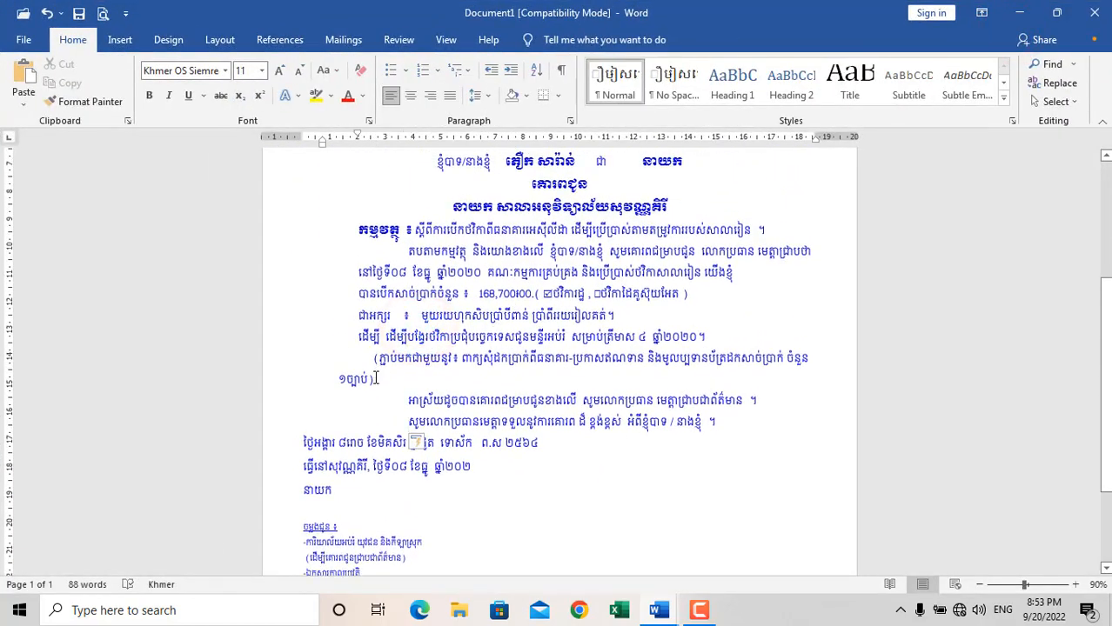
left_click_drag(374, 379, 355, 368)
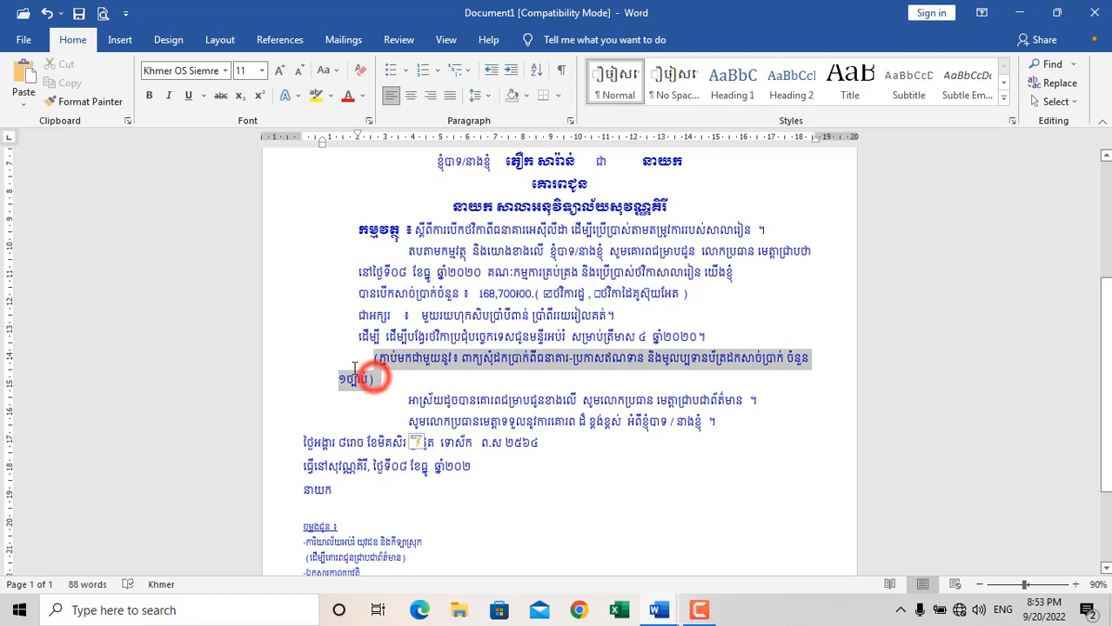
left_click(298, 71)
left_click(515, 340)
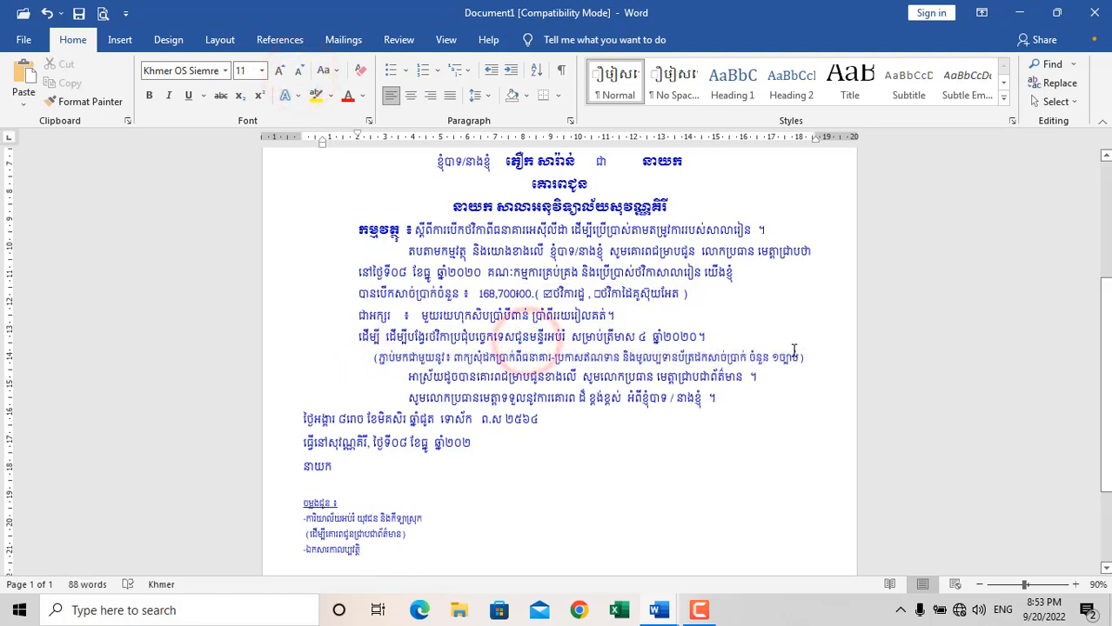
Step: Underline the whole bracketed attachment line
left_click_drag(794, 351, 372, 358)
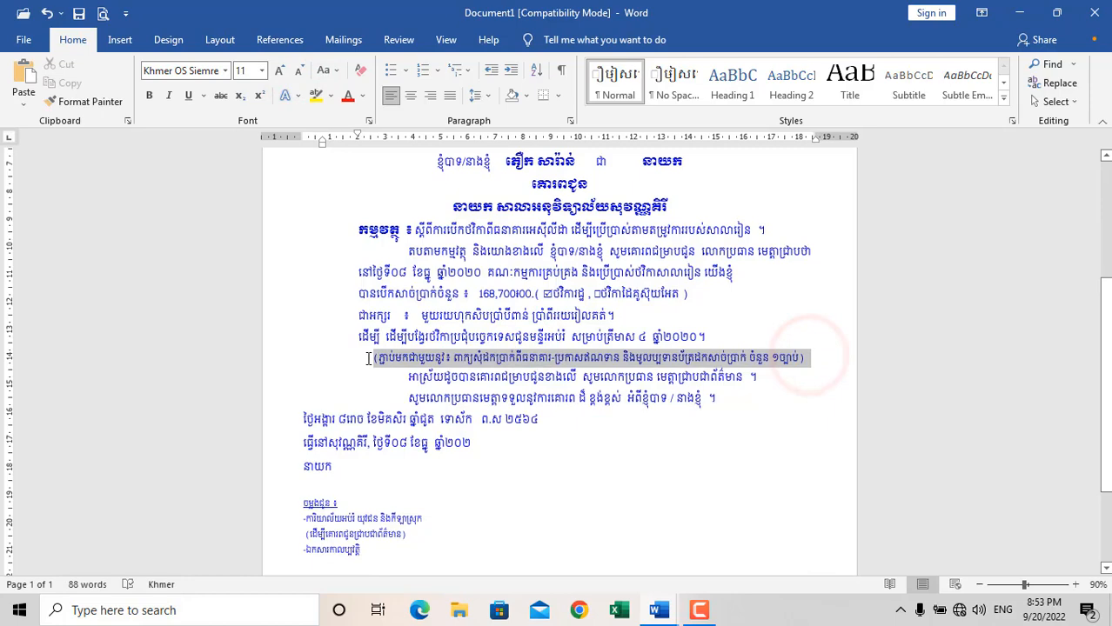
left_click(189, 96)
left_click(595, 338)
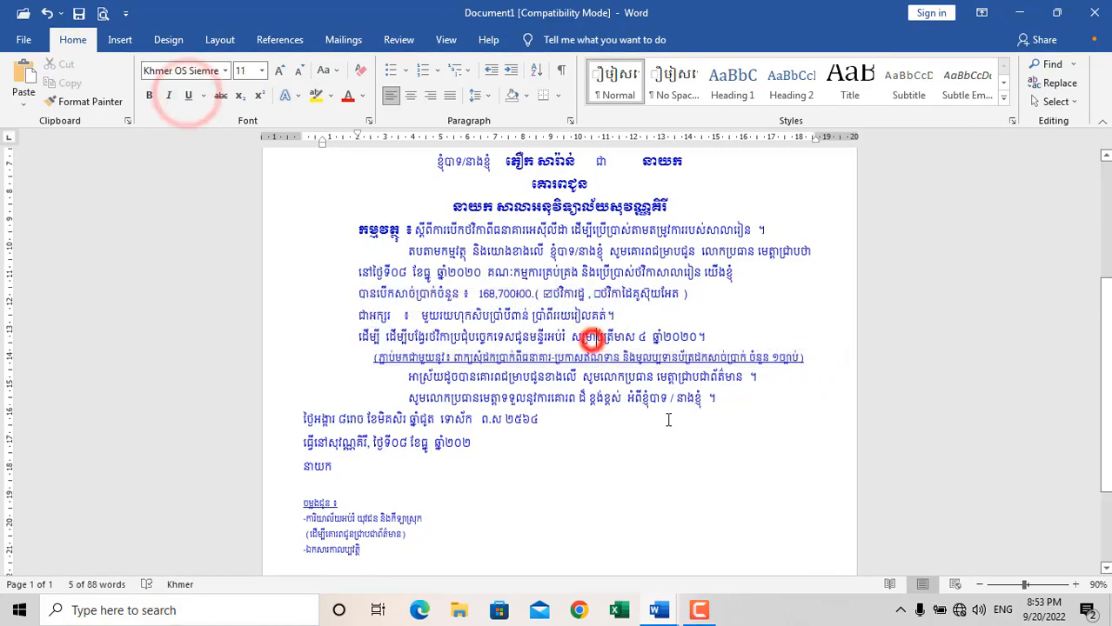
left_click(449, 348)
Step: Draw a text box in the empty space beside the closing date lines, below the last request line
scroll(449, 348, "down", 1)
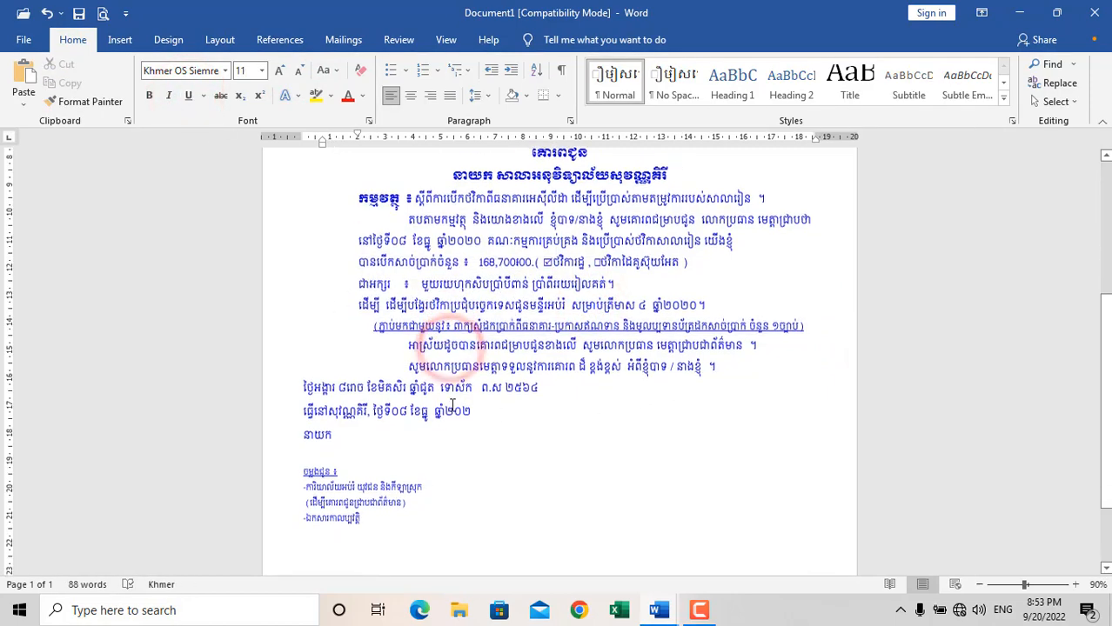
left_click(435, 430)
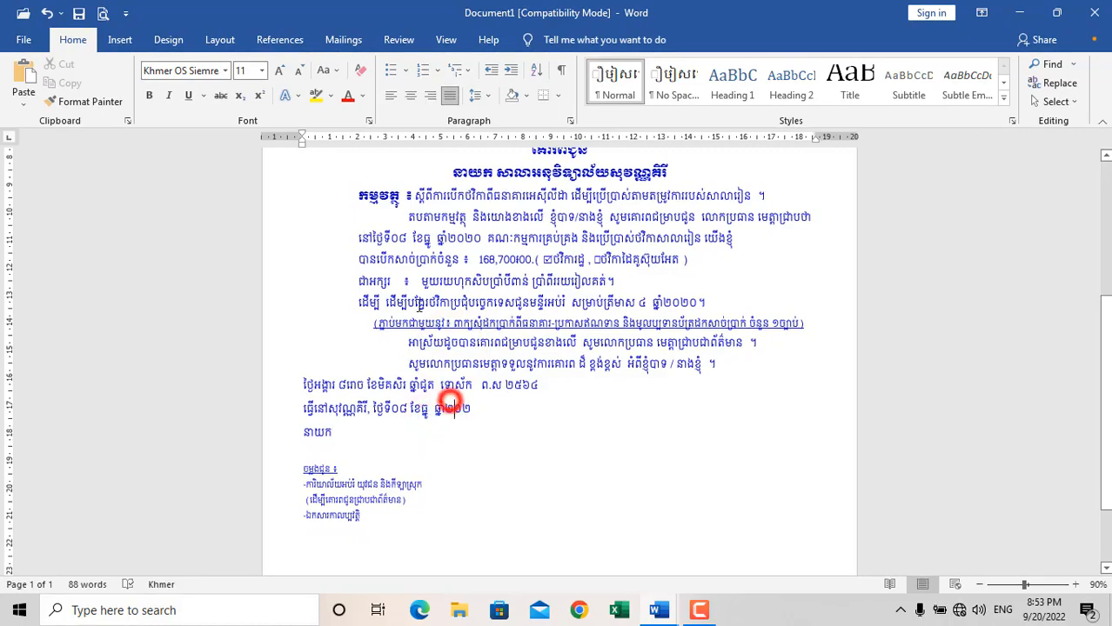
left_click(119, 39)
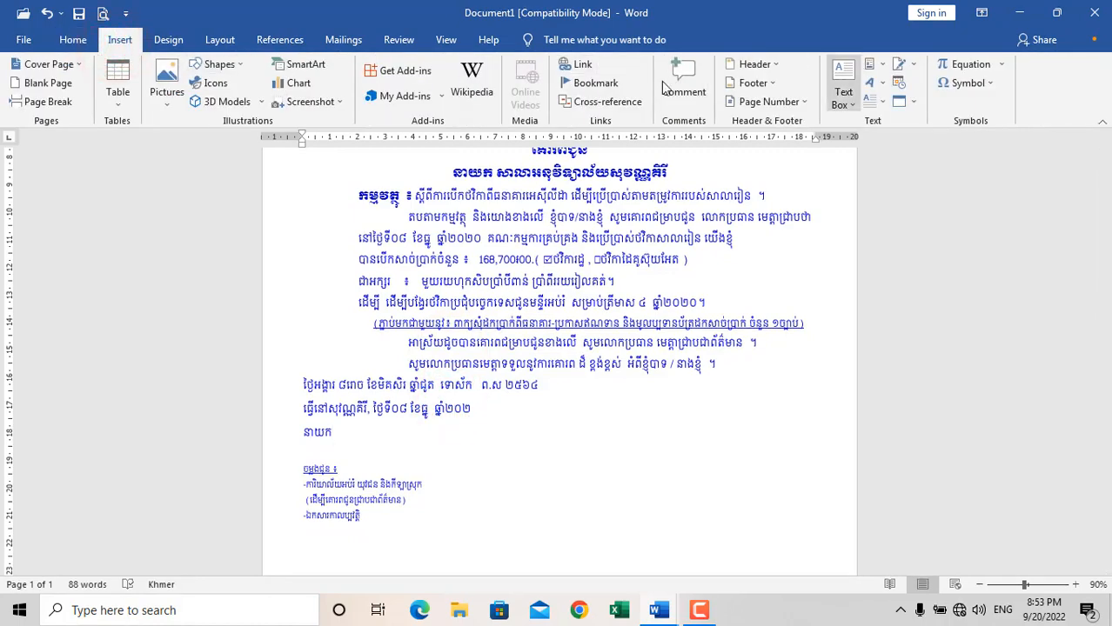
left_click(223, 66)
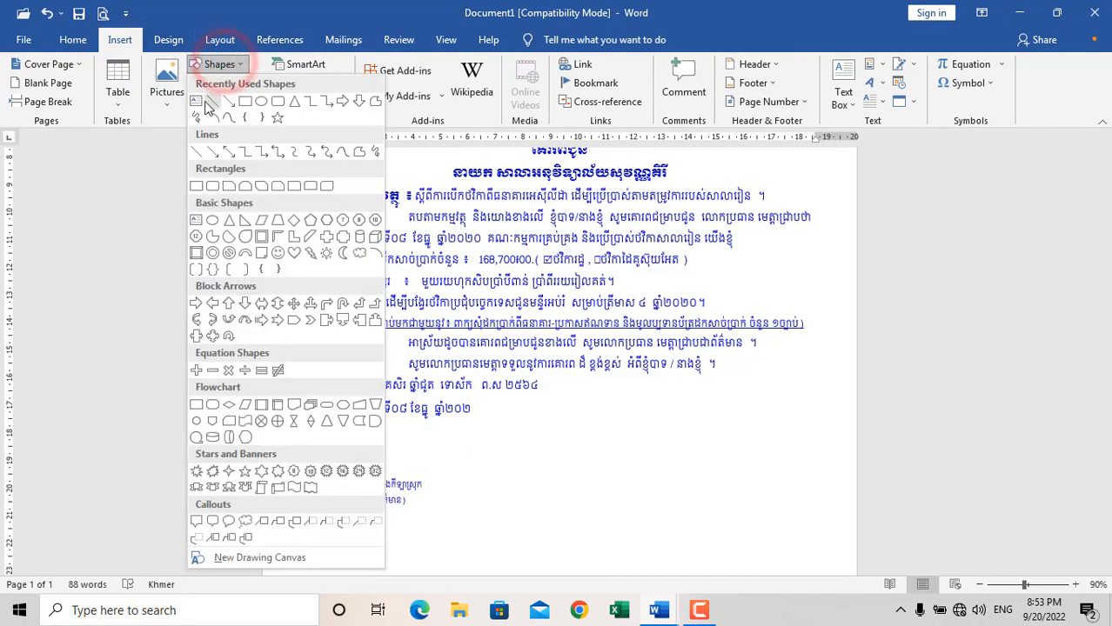
left_click(196, 101)
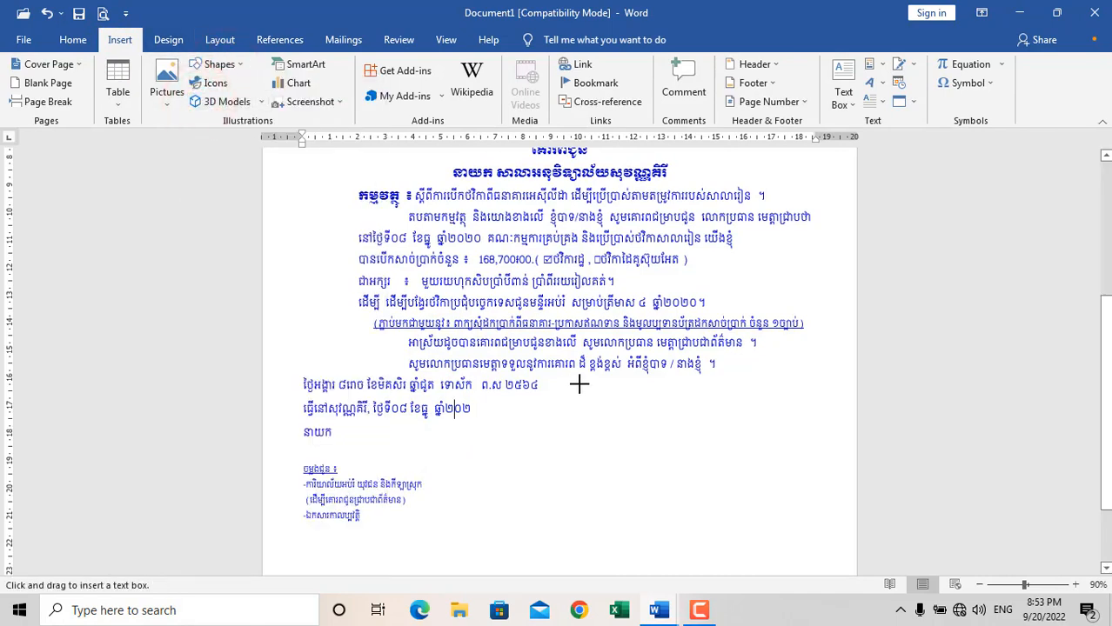
left_click_drag(576, 385, 812, 457)
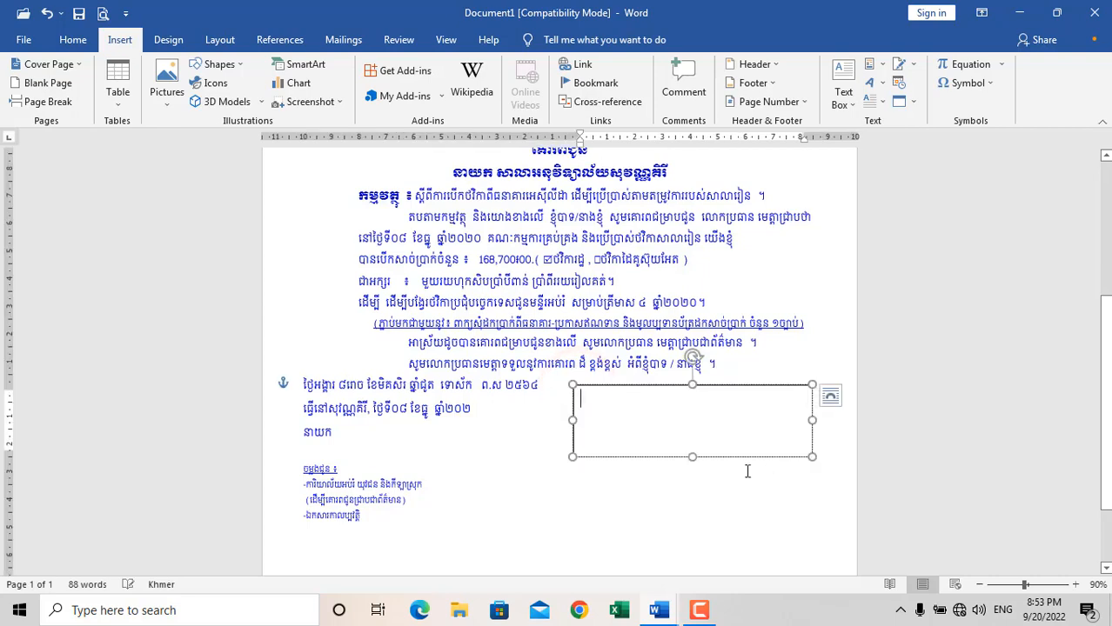
Step: Move the two date lines and the title line below them into the text box and widen it to about 10.3 cm
left_click_drag(353, 440, 259, 389)
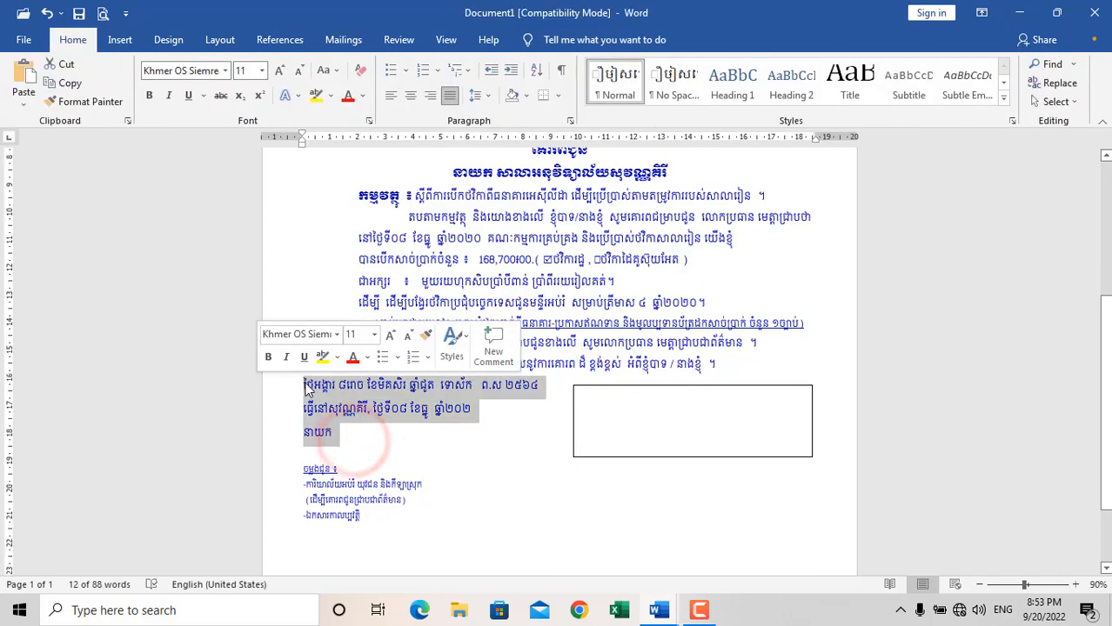
key("ctrl+x")
left_click(628, 410)
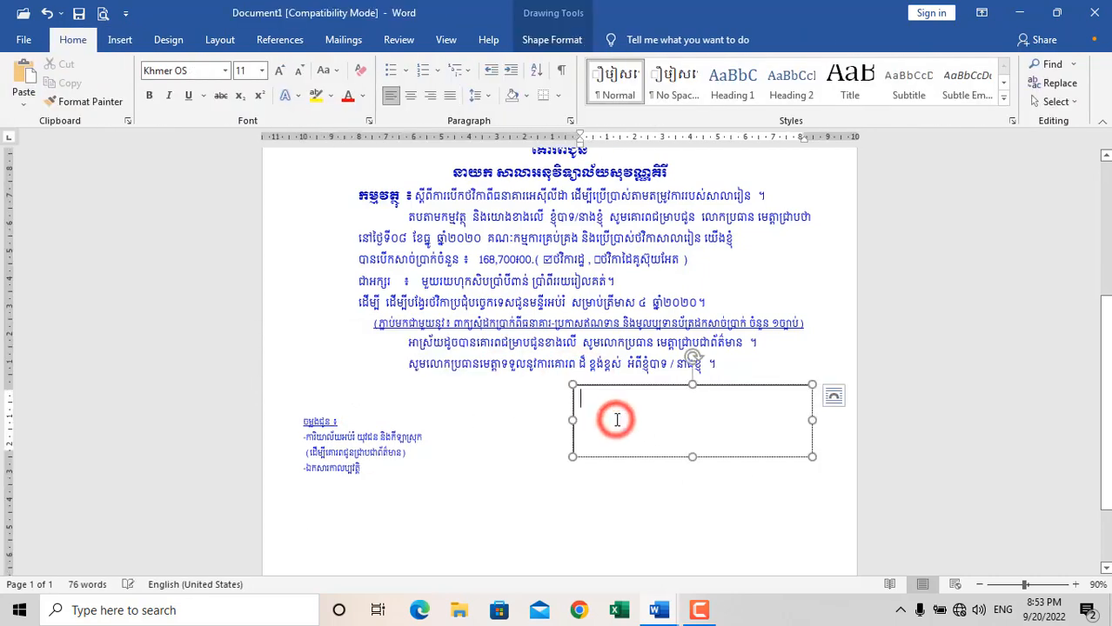
key("ctrl+v")
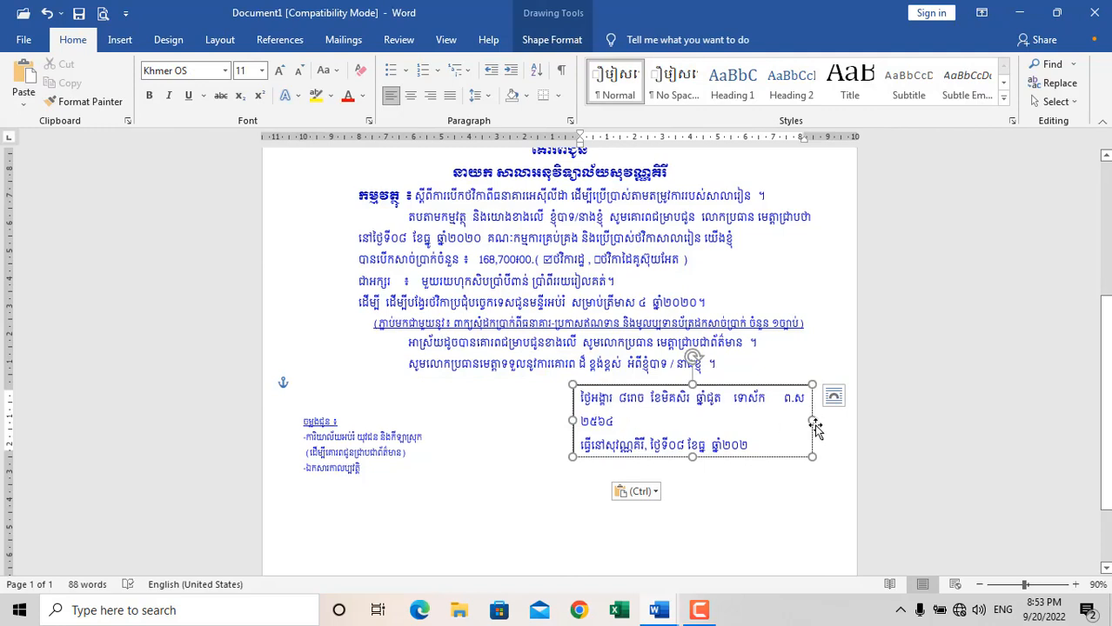
left_click_drag(815, 422, 832, 421)
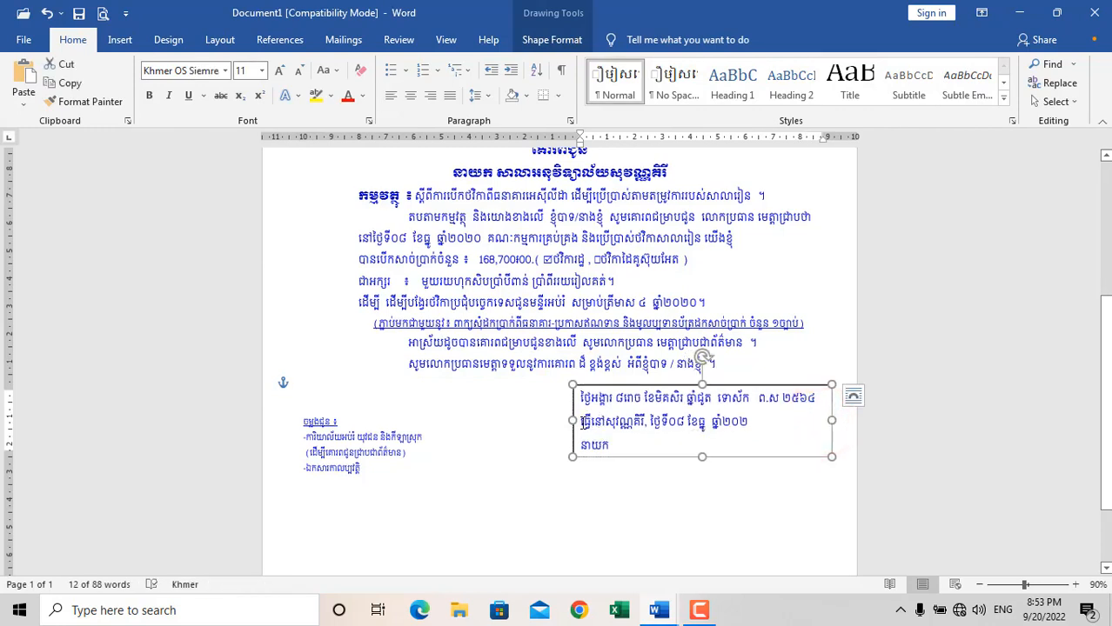
left_click_drag(569, 420, 546, 421)
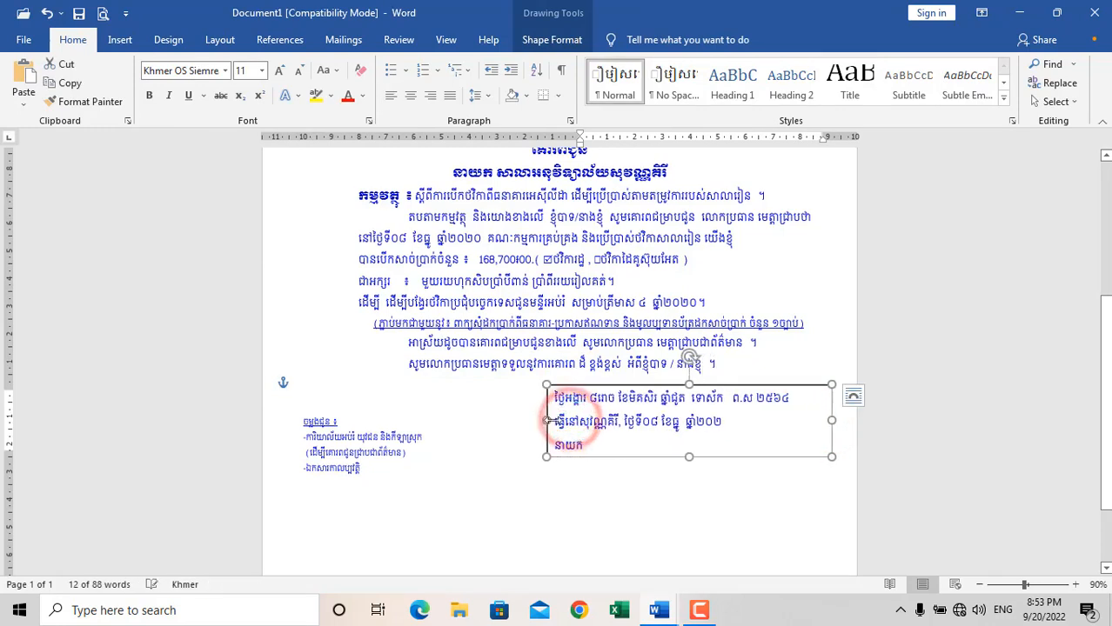
Step: Remove the outline from the text box holding the date and title lines
left_click(601, 435)
left_click(536, 36)
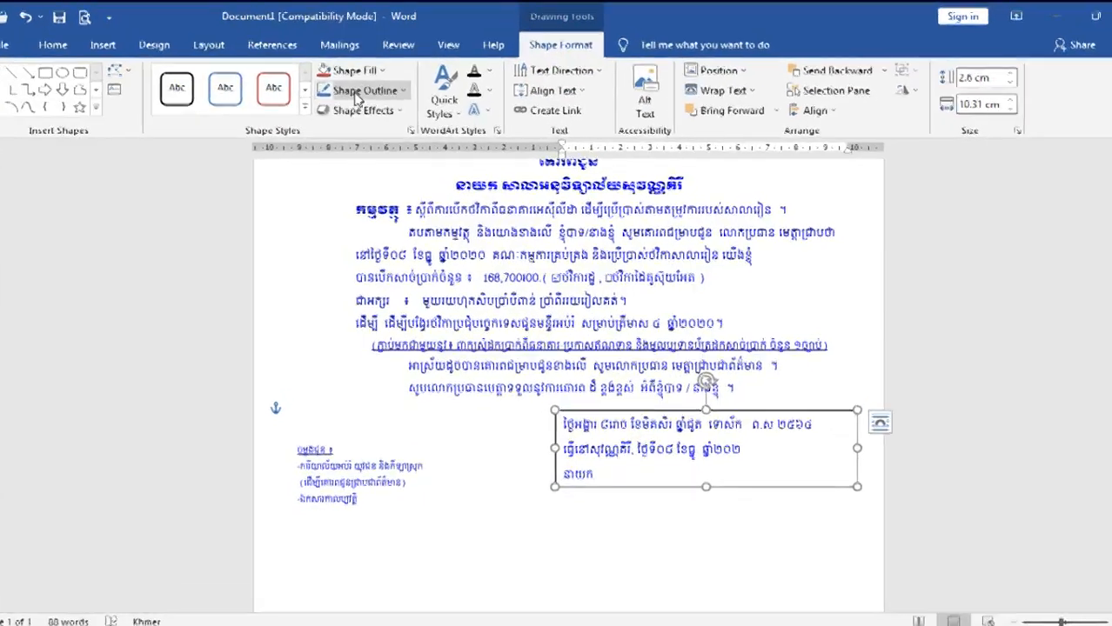
left_click(353, 84)
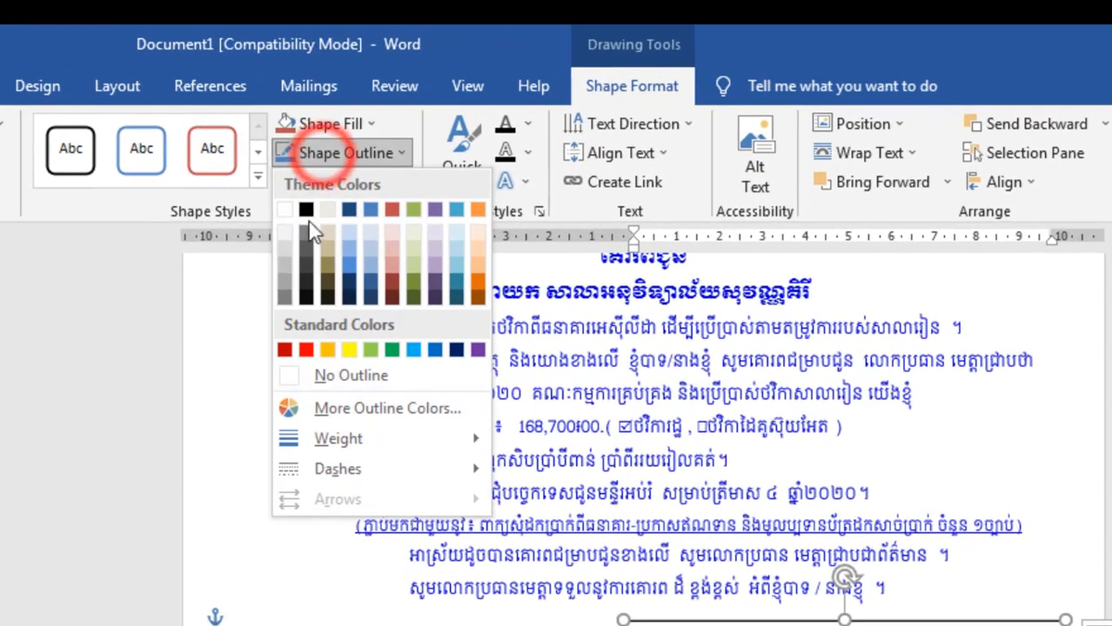
left_click(297, 377)
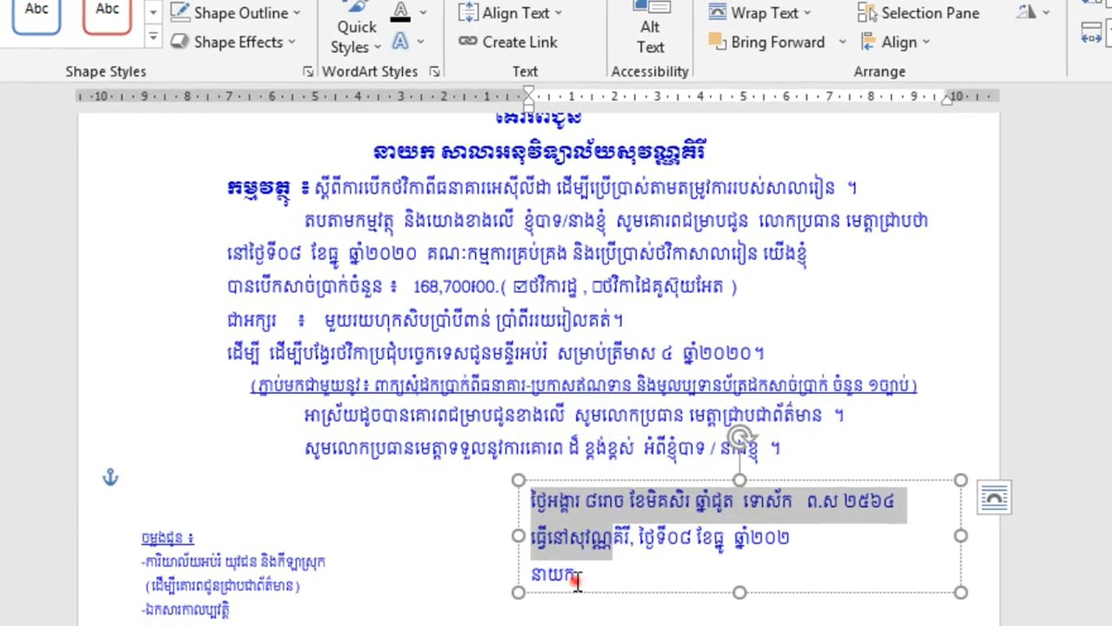
Step: Center all three lines inside the date and signature text box
left_click_drag(576, 581, 650, 471)
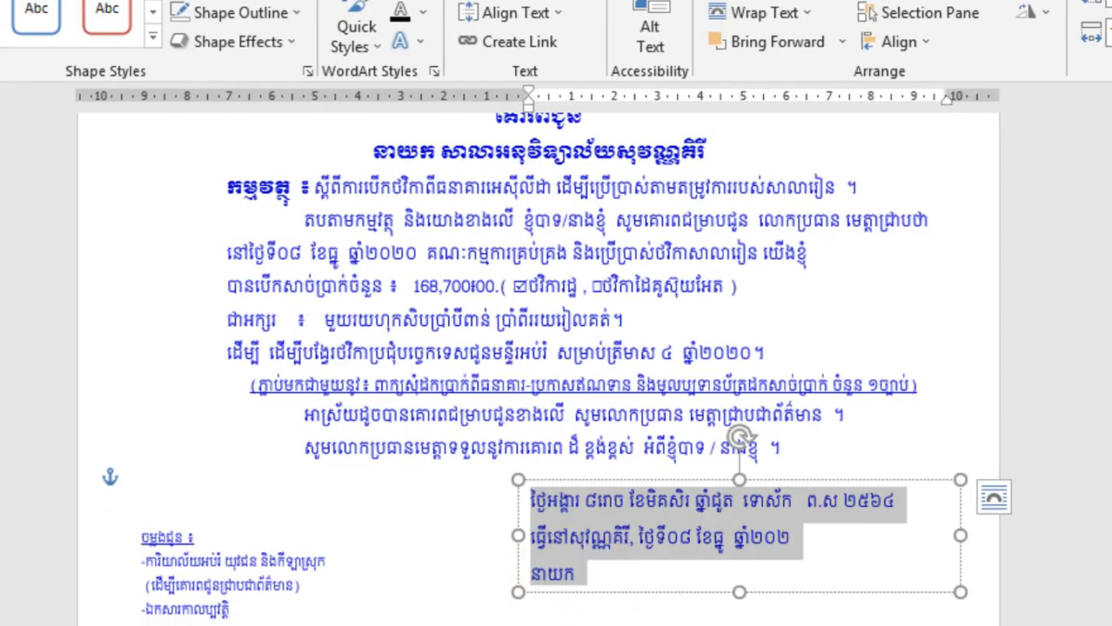
left_click(314, 33)
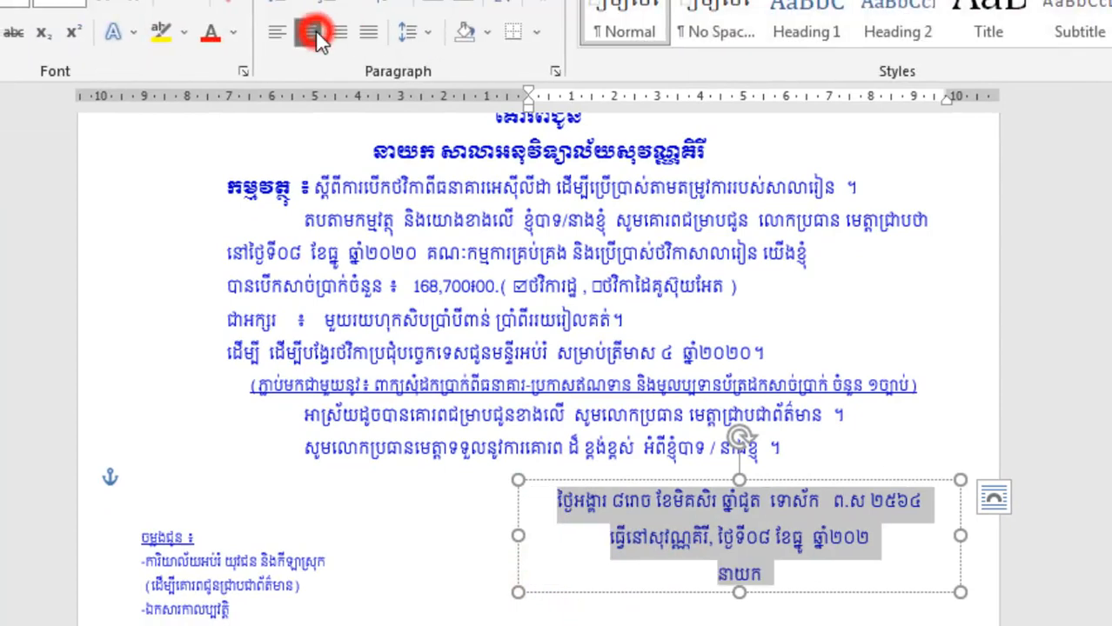
left_click(734, 541)
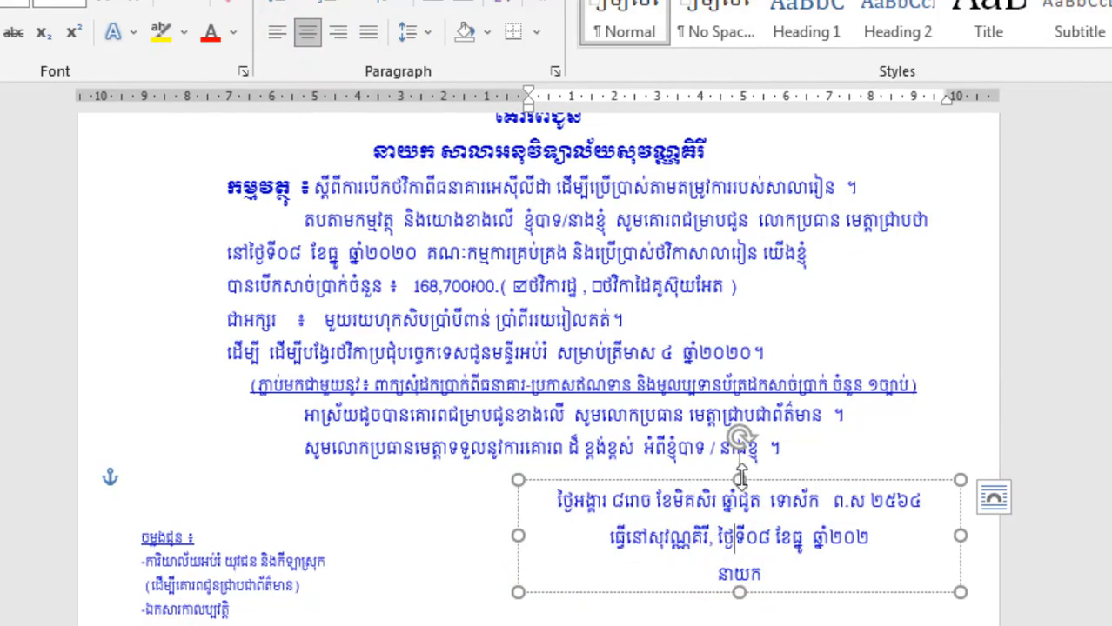
Step: Insert blank lines below the last request line and above the copy-recipient list, keeping the signature text box just under the request line
left_click(783, 450)
key("Return")
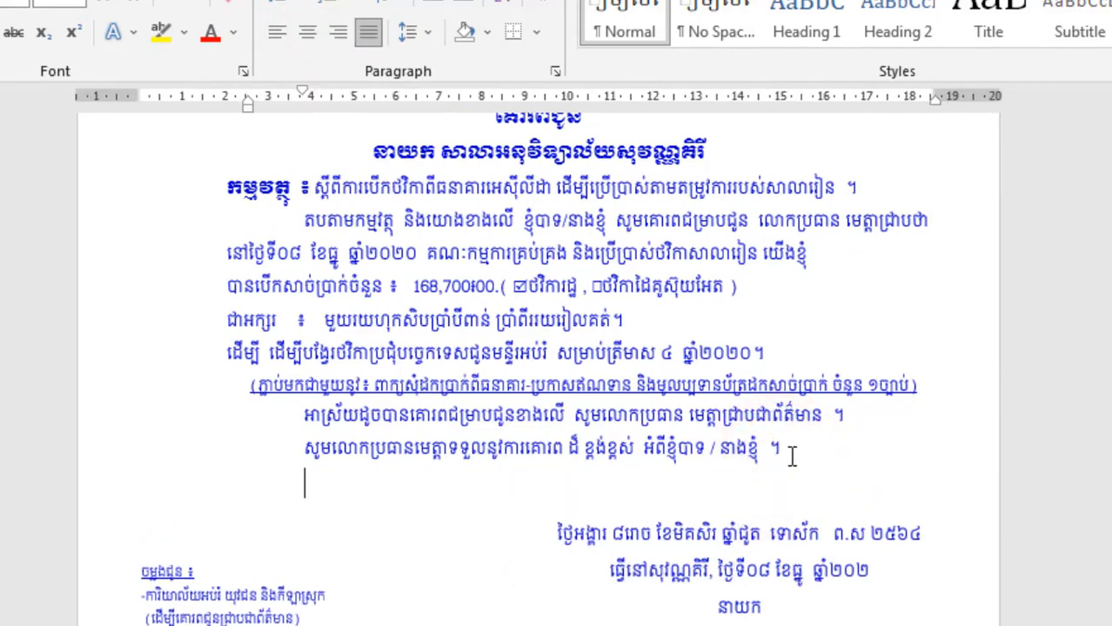
left_click(777, 546)
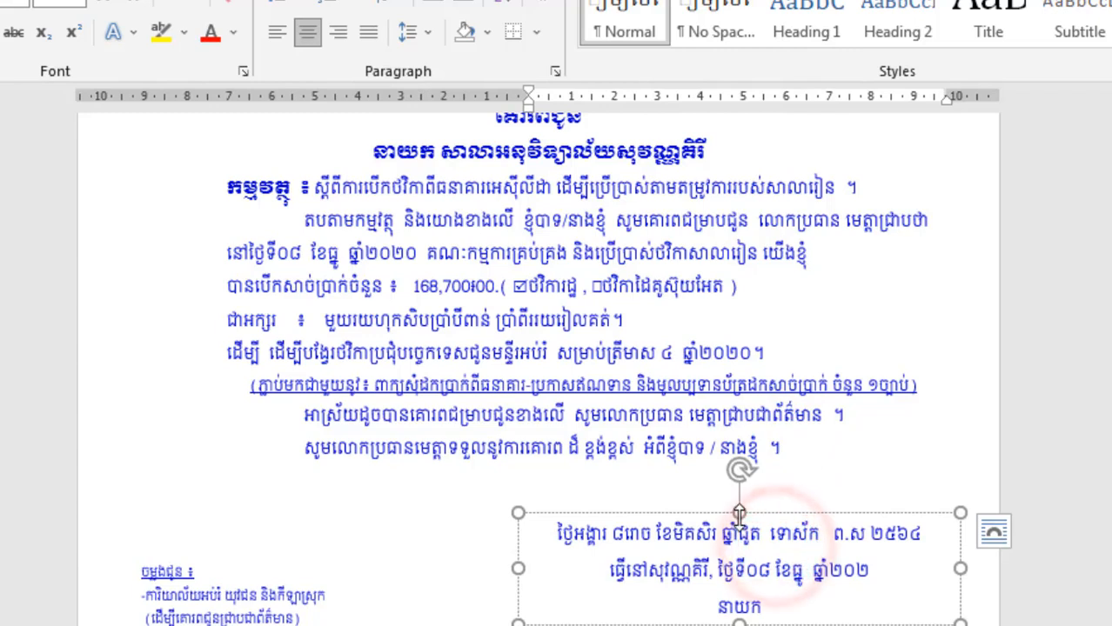
left_click_drag(757, 518, 766, 484)
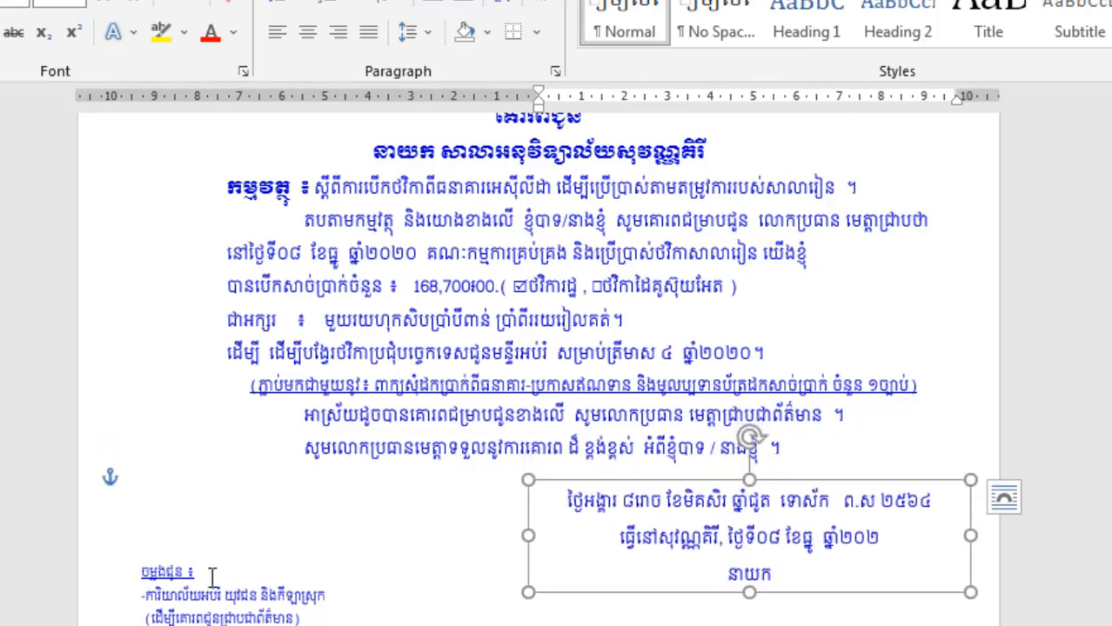
left_click(130, 565)
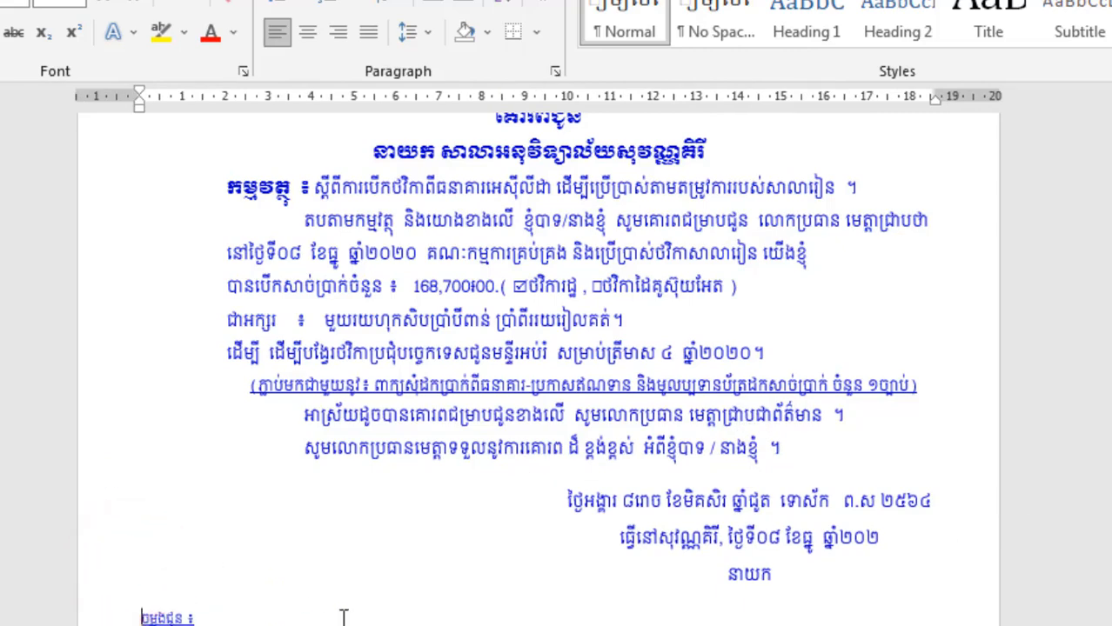
Step: Review the layout of the whole letter from the national heading down to the signature block
scroll(374, 615, "up", 1)
scroll(374, 615, "up", 5)
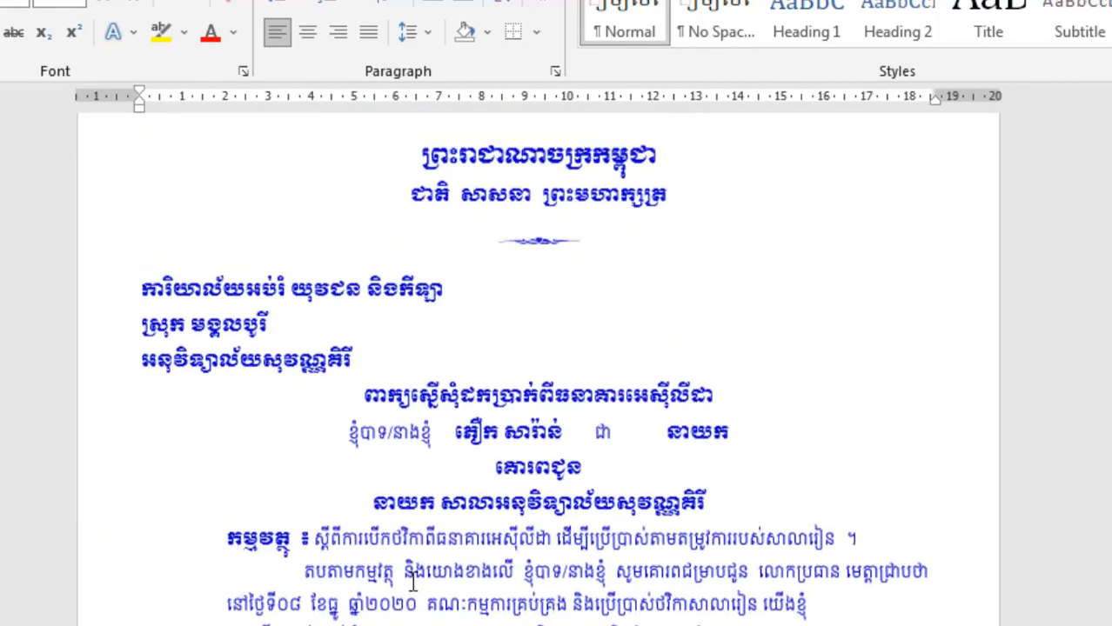
scroll(415, 575, "down", 1)
scroll(416, 574, "down", 3)
left_click(438, 447)
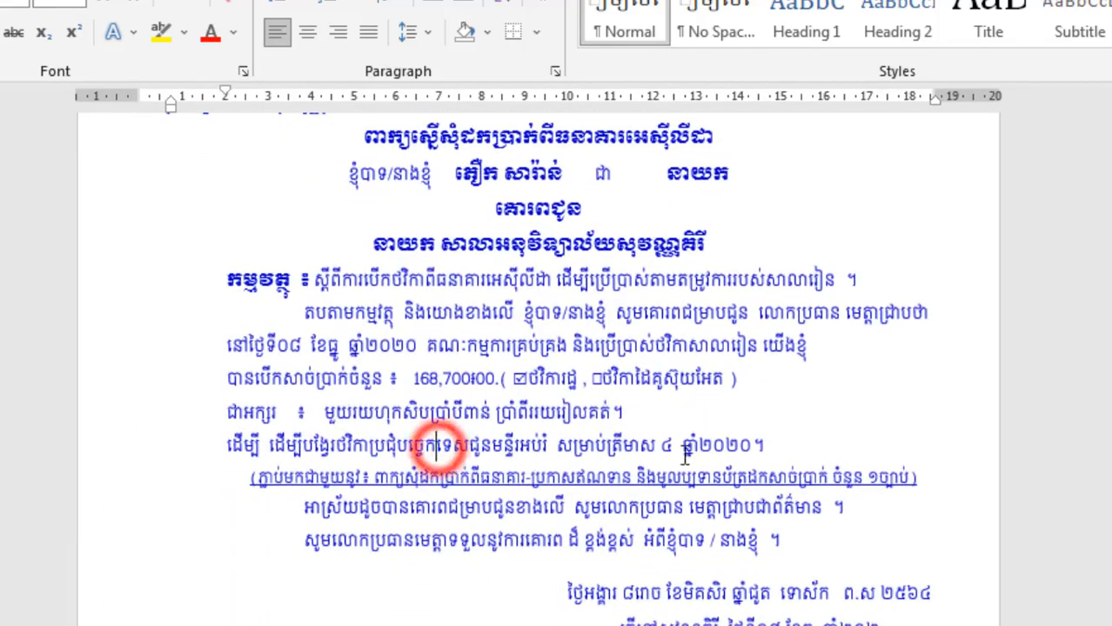
scroll(665, 400, "up", 2)
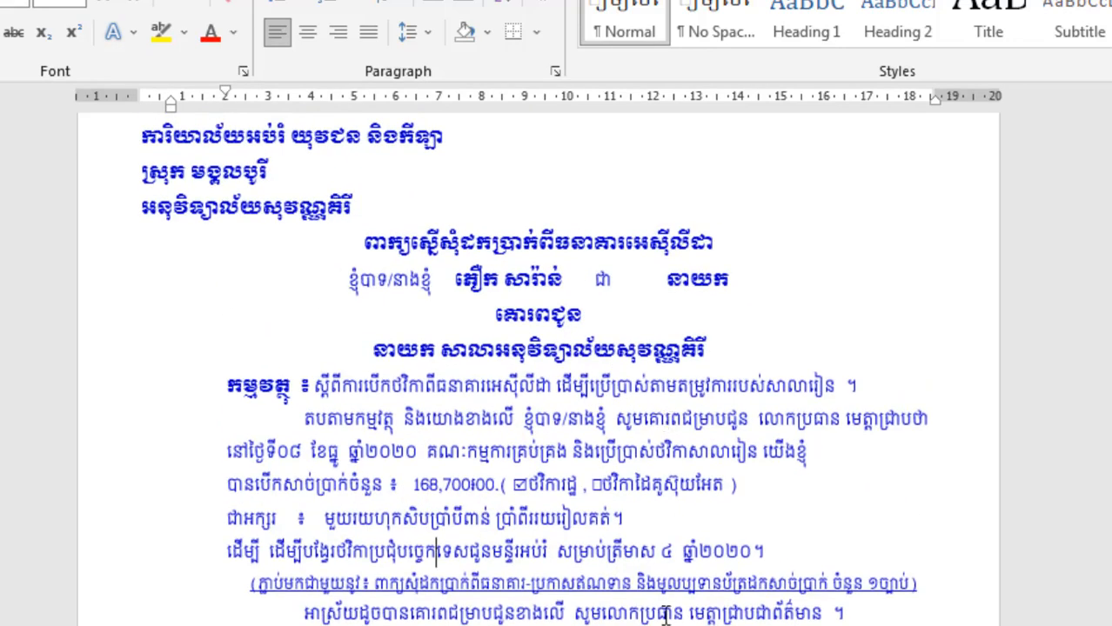
scroll(652, 613, "down", 4)
left_click(721, 585)
scroll(724, 586, "up", 6)
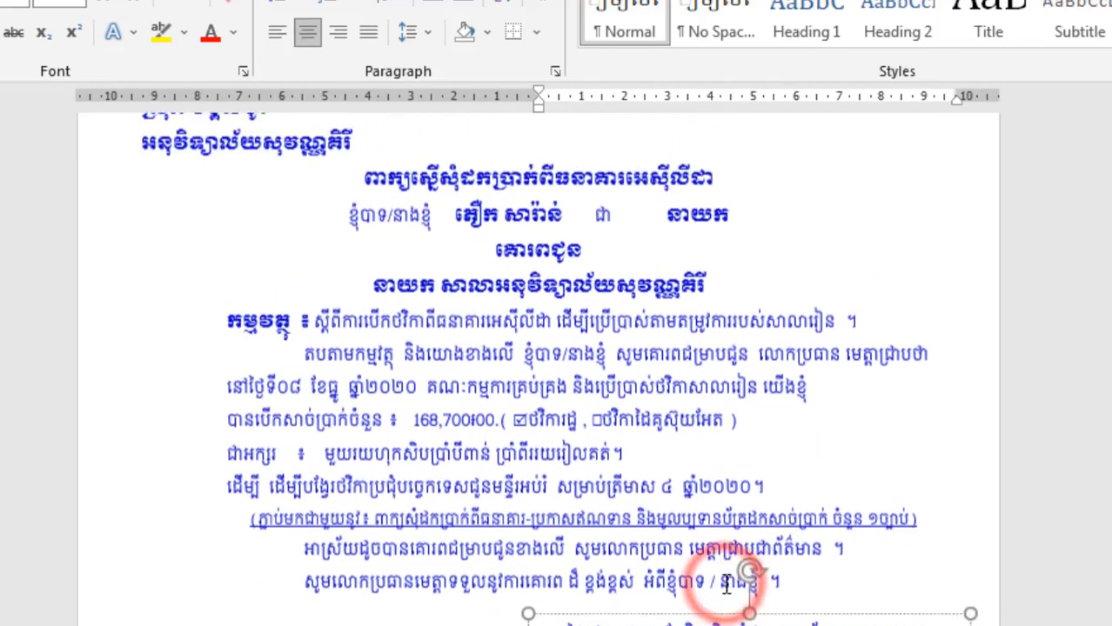
scroll(726, 585, "down", 2)
left_click(546, 561)
scroll(598, 574, "up", 2)
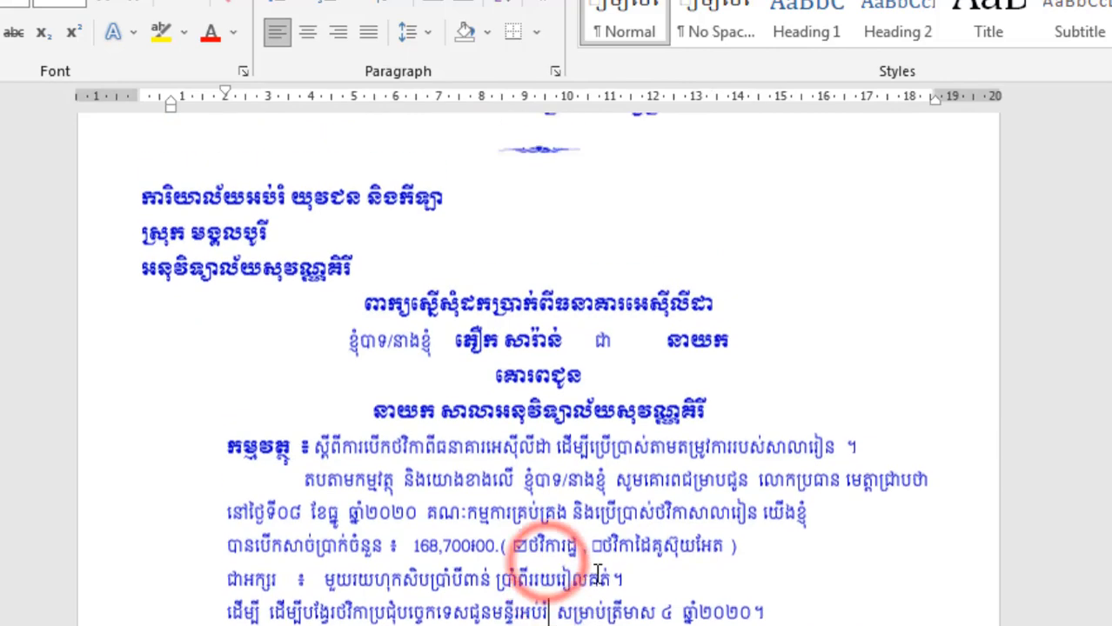
left_click(598, 574)
scroll(598, 574, "up", 2)
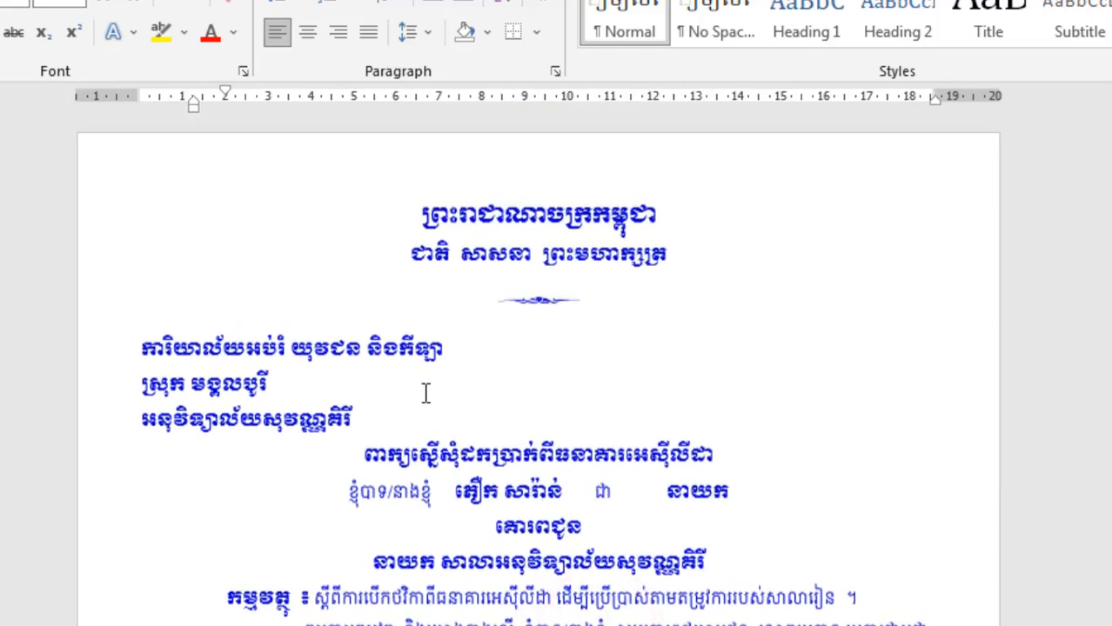
left_click(144, 348)
key("ctrl+shift+End")
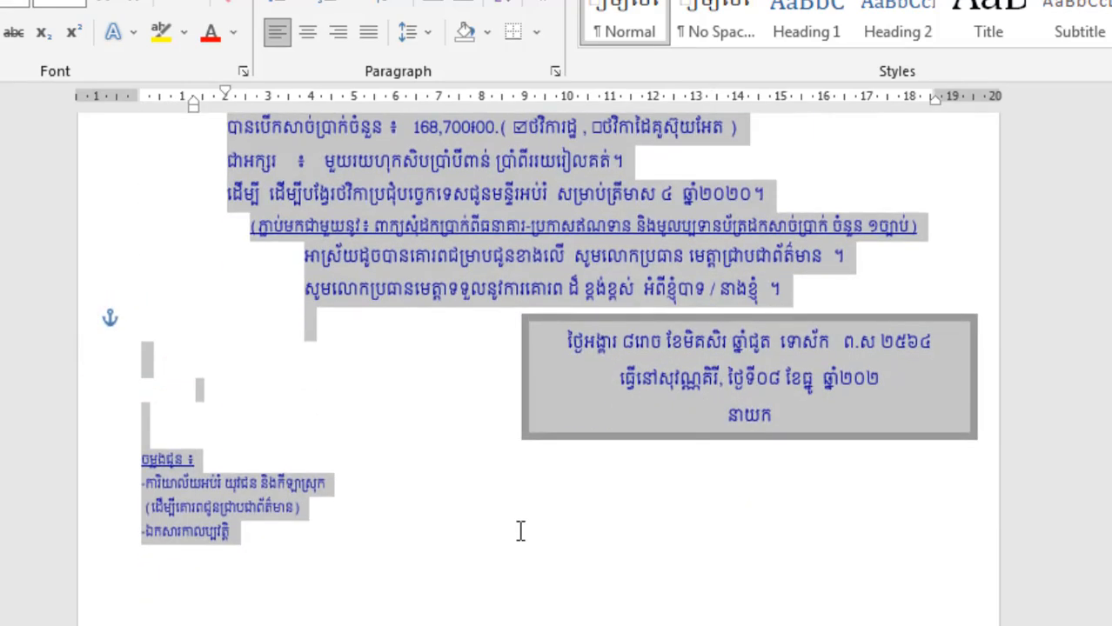
left_click(439, 260)
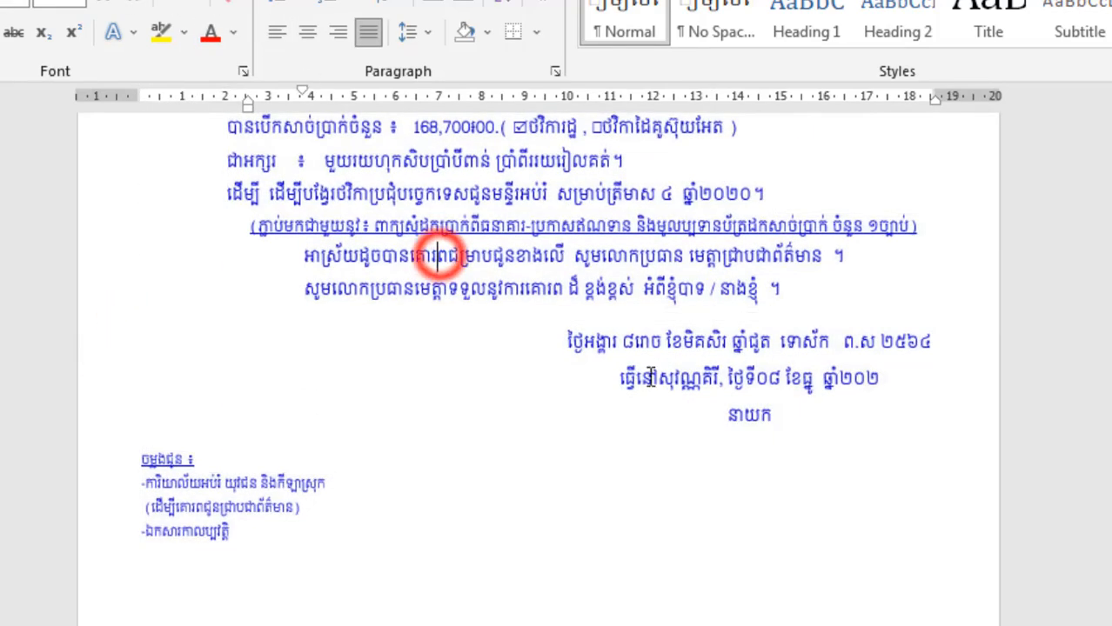
Step: Set the font size to 12 for the letter text from the office heading through the closing request lines
scroll(439, 261, "up", 5)
scroll(313, 160, "up", 3)
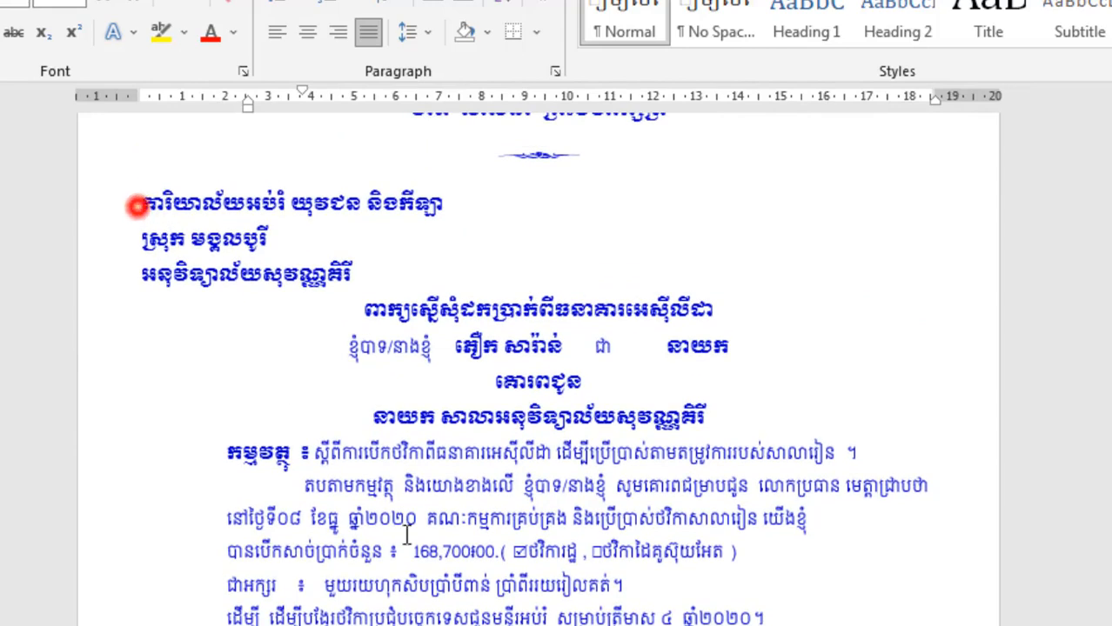
left_click_drag(137, 205, 753, 574)
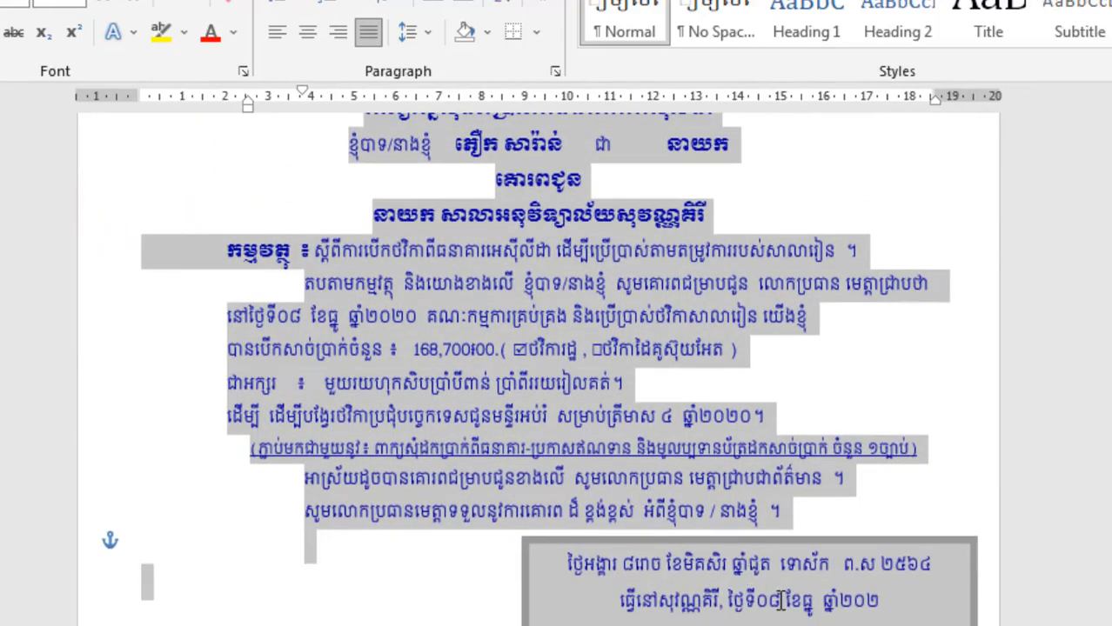
left_click(95, 5)
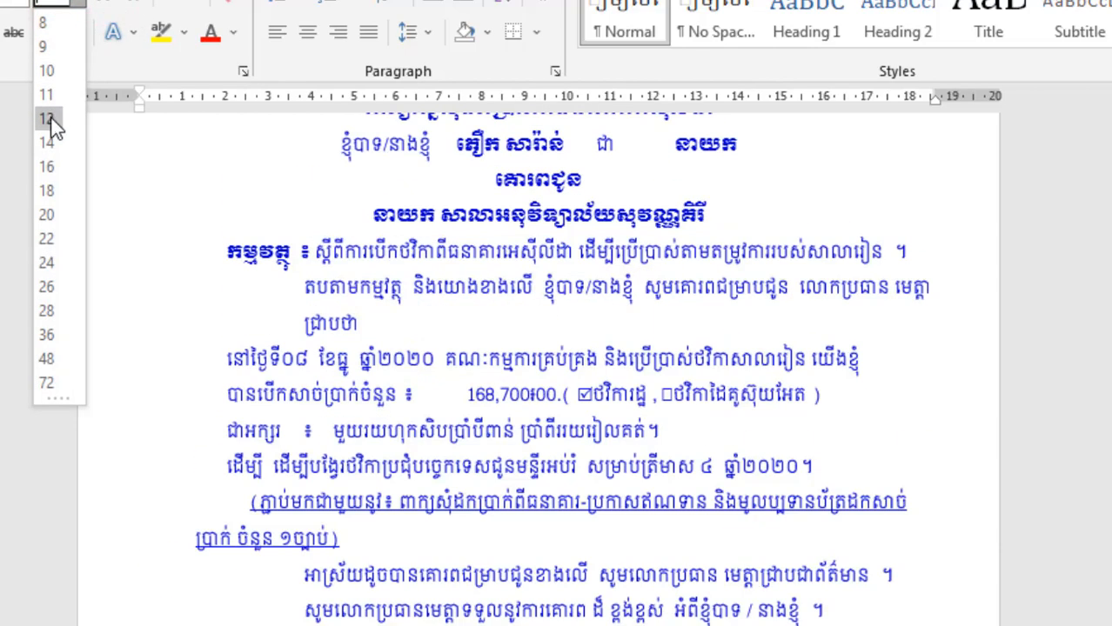
left_click(48, 119)
scroll(540, 365, "down", 5)
left_click(605, 623)
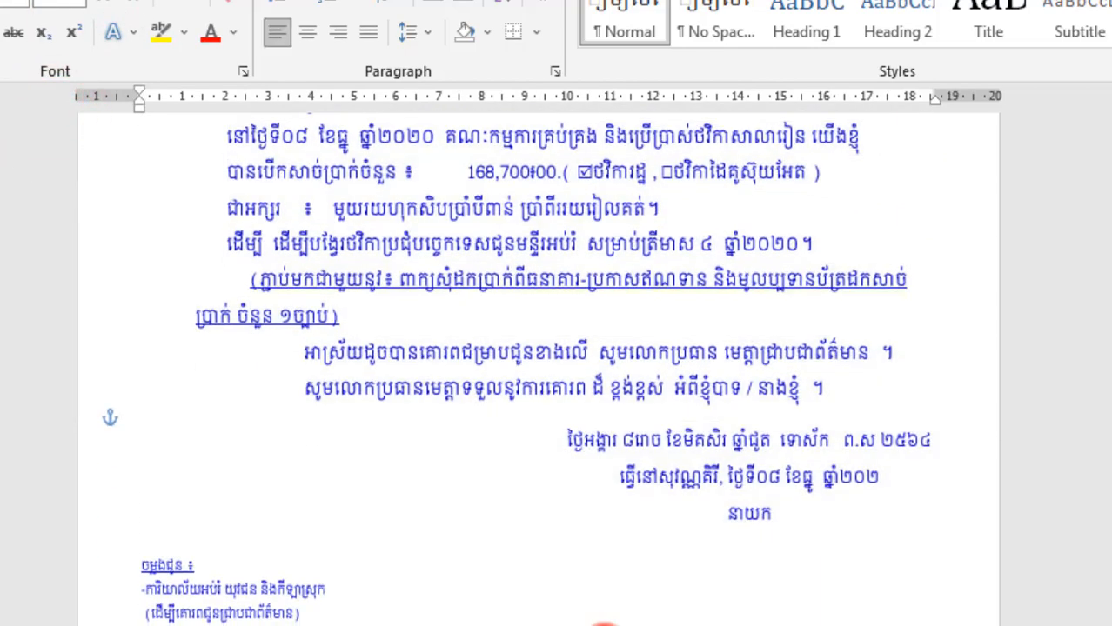
Step: Set the font size of the underlined attachment note in parentheses to 10
scroll(661, 556, "up", 5)
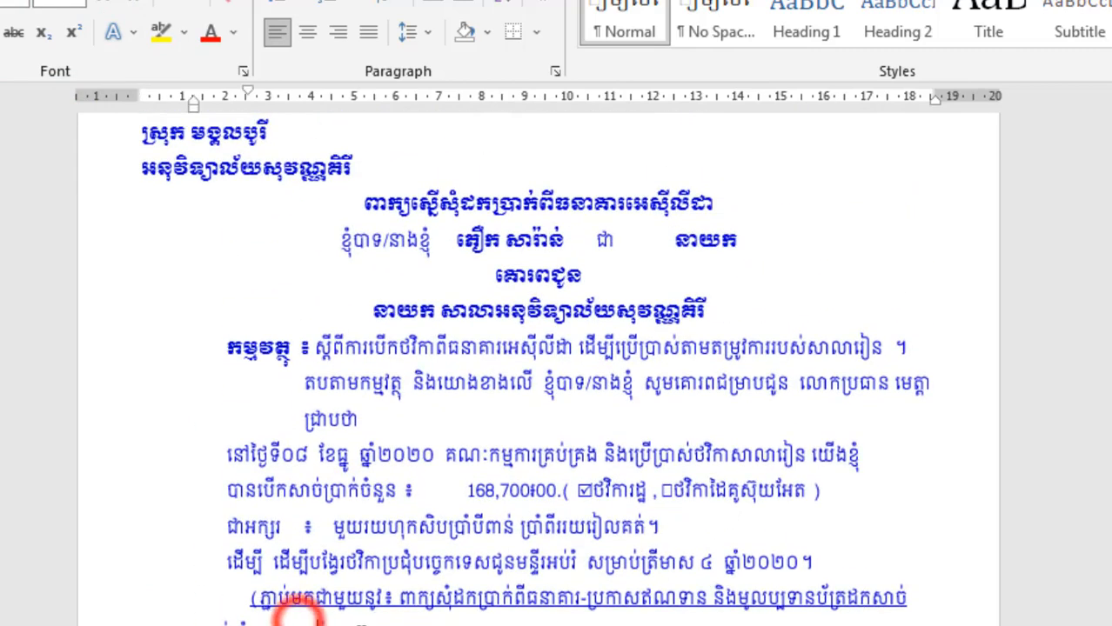
left_click_drag(296, 618, 250, 598)
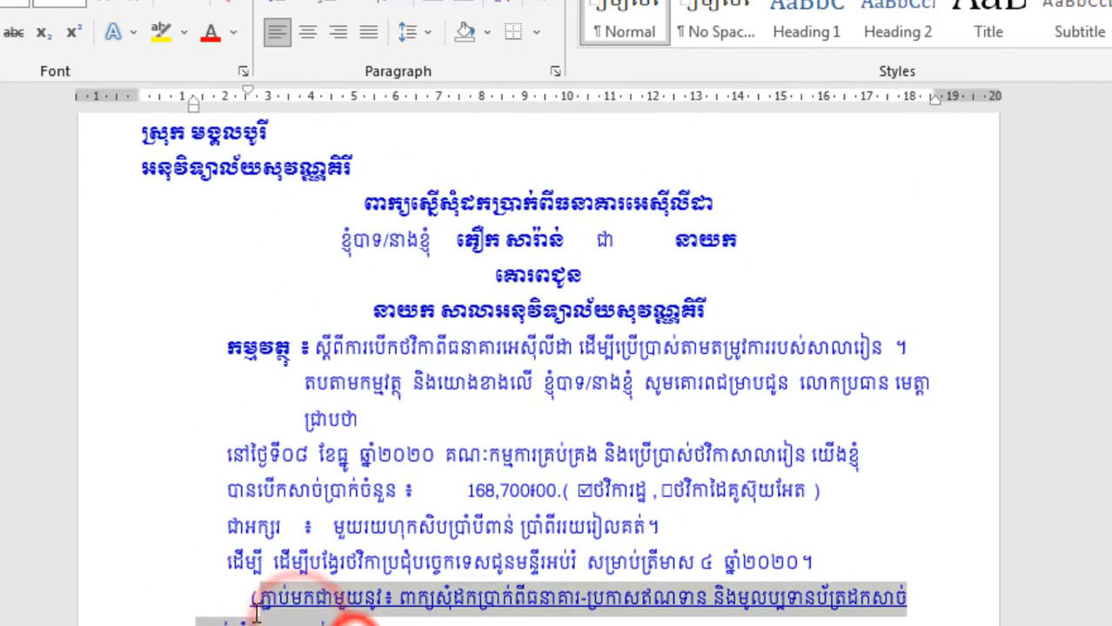
left_click(77, 4)
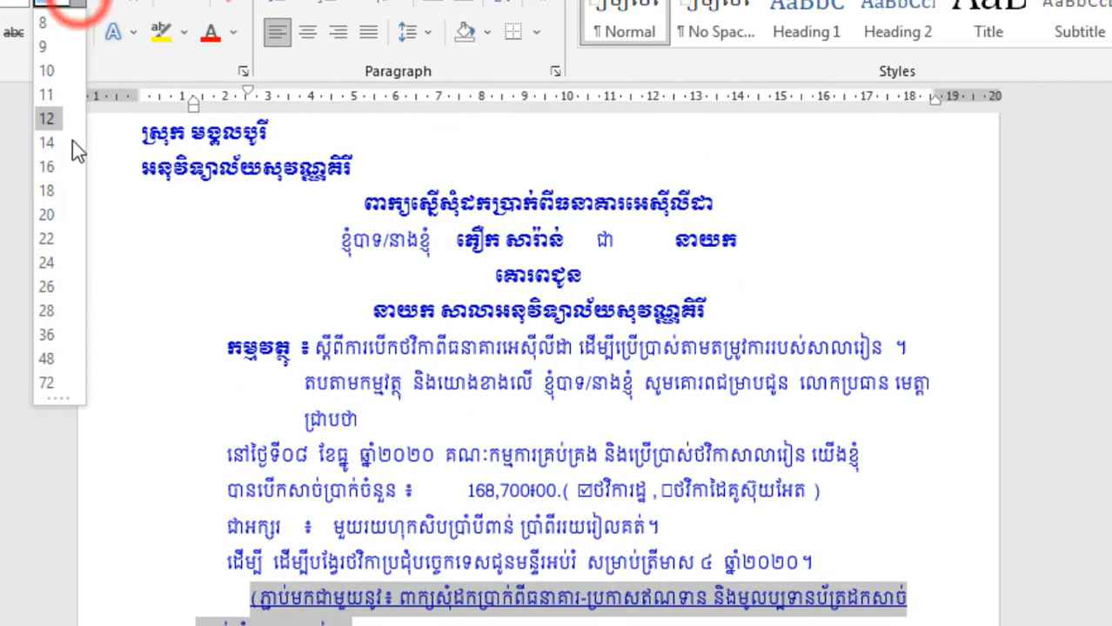
left_click(43, 94)
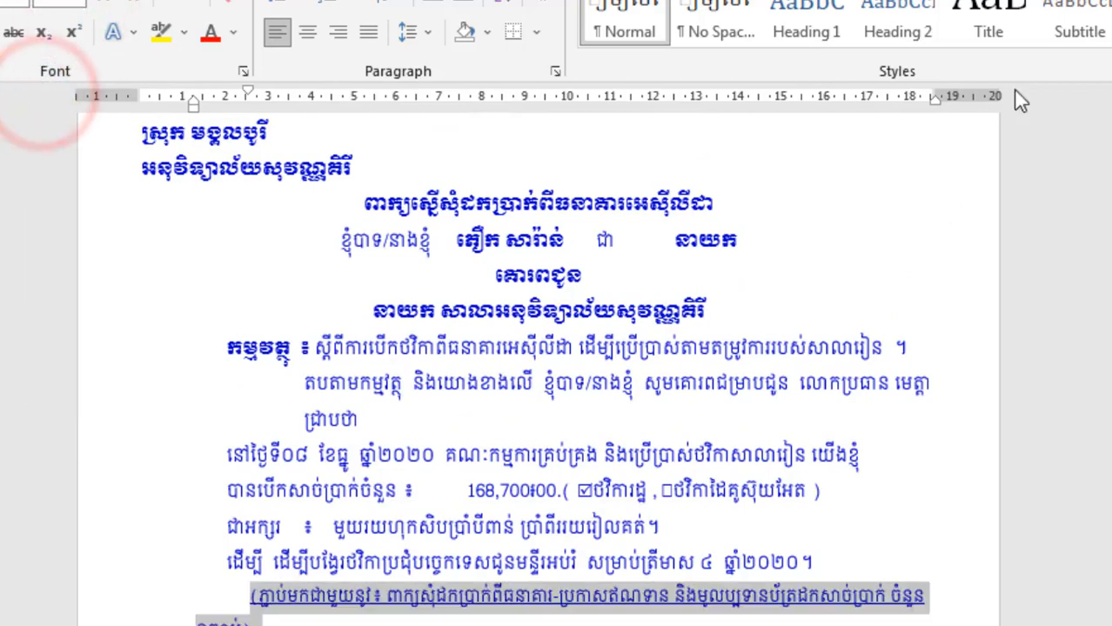
left_click(139, 12)
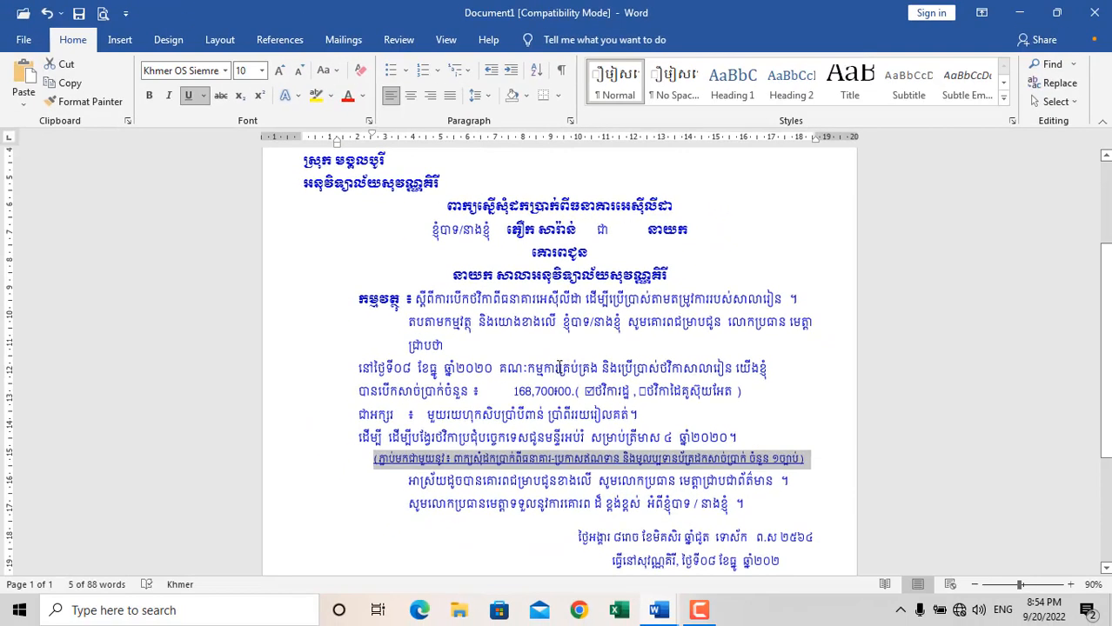
left_click(558, 365)
Step: Copy the formatting of the bold addressee heading above the subject line onto the title line នាយក in the signature text box
scroll(567, 441, "down", 2)
scroll(567, 441, "down", 3)
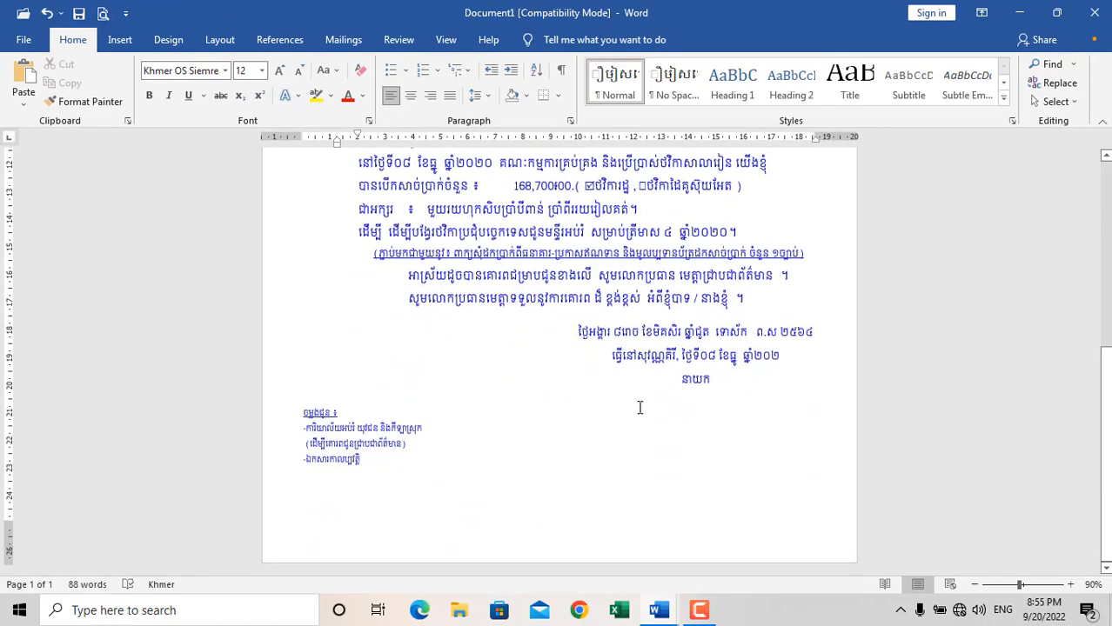
left_click(674, 332)
left_click(701, 379)
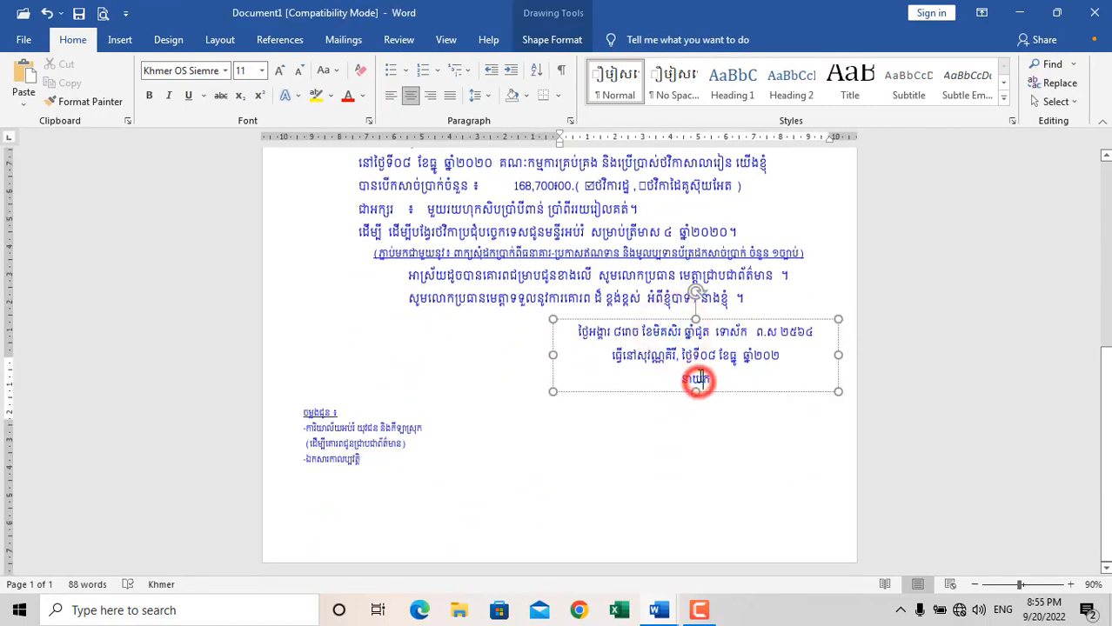
scroll(700, 383, "up", 3)
left_click(502, 169)
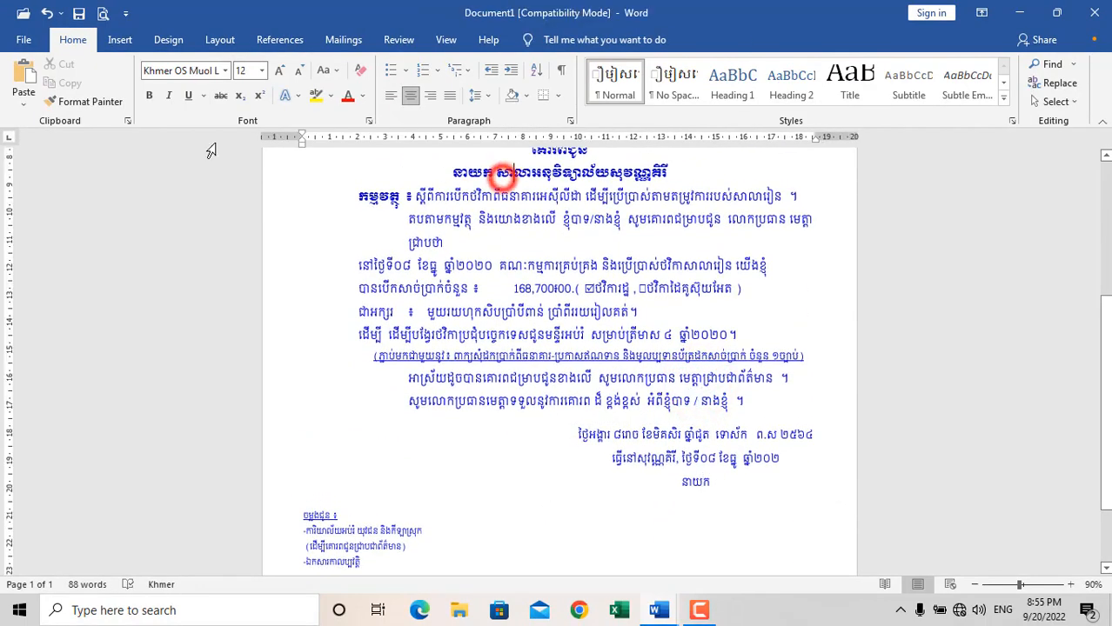
left_click(83, 101)
mouse_move(718, 485)
left_mouse_down()
mouse_move(678, 489)
mouse_move(697, 502)
left_mouse_up()
left_click(675, 483)
left_click(645, 462)
Step: Review the letter's layout and check the font sizes of the copy-recipient list and the national heading
scroll(543, 351, "up", 5)
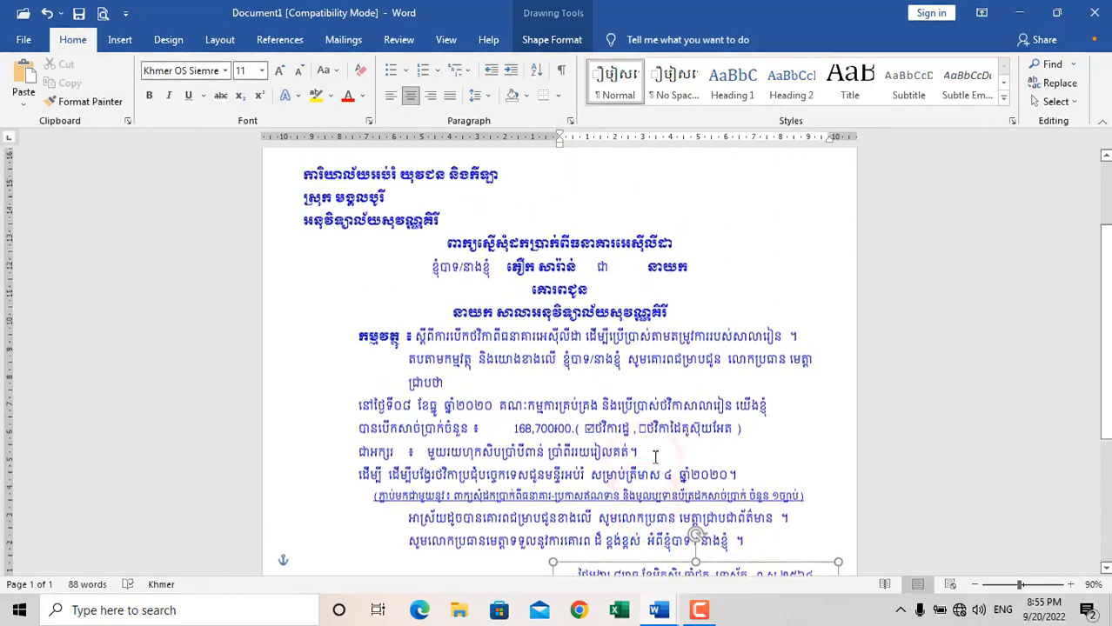
scroll(544, 351, "down", 6)
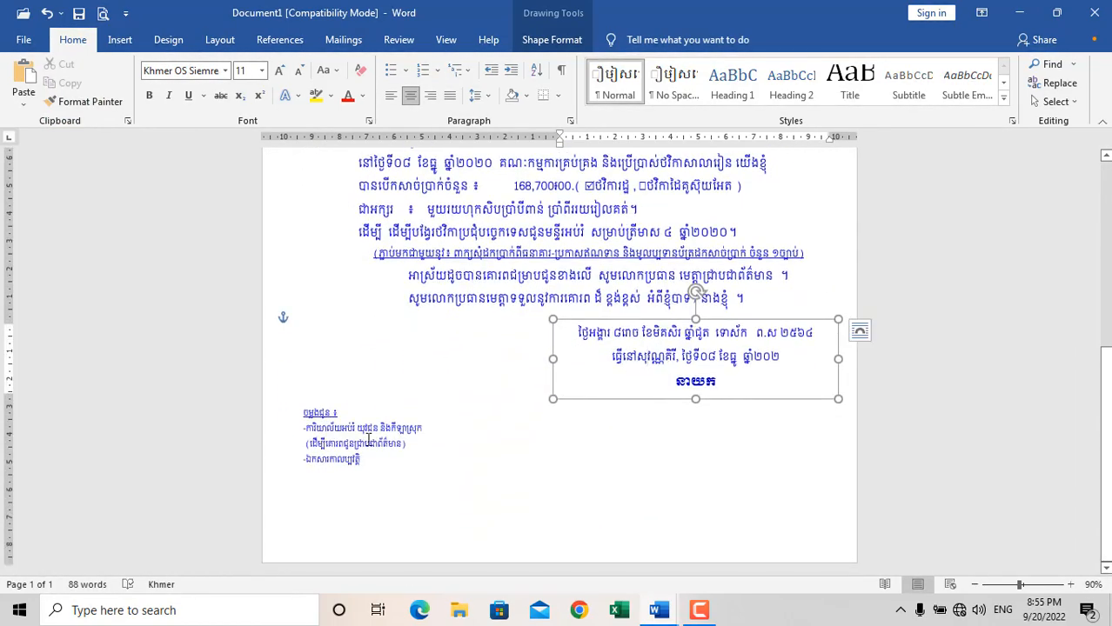
left_click(368, 437)
scroll(615, 421, "up", 1)
scroll(614, 420, "up", 4)
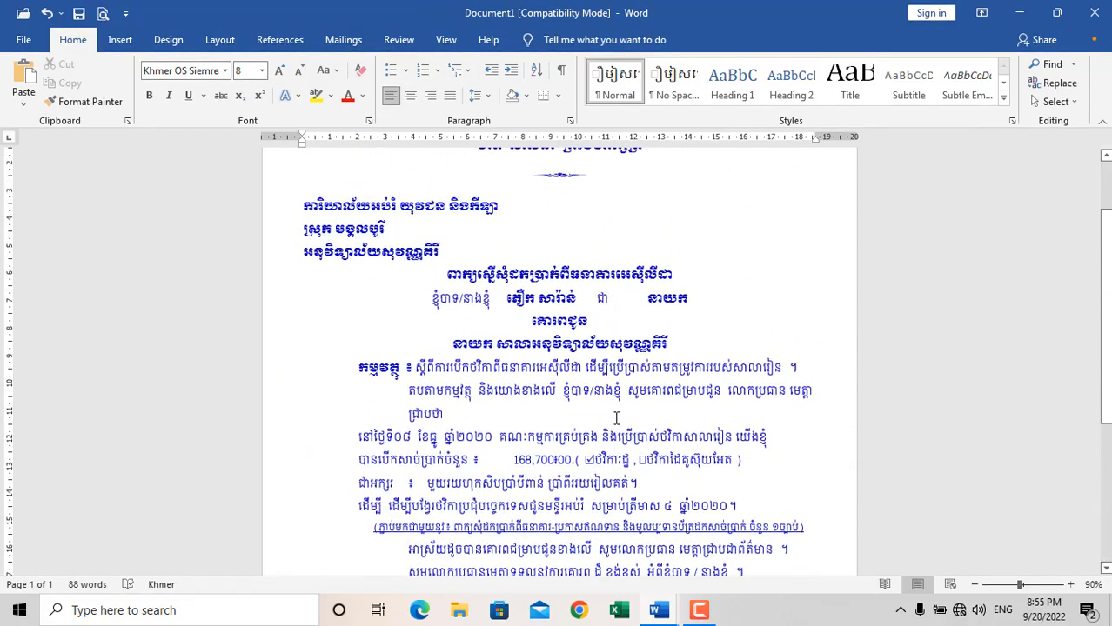
scroll(617, 410, "up", 2)
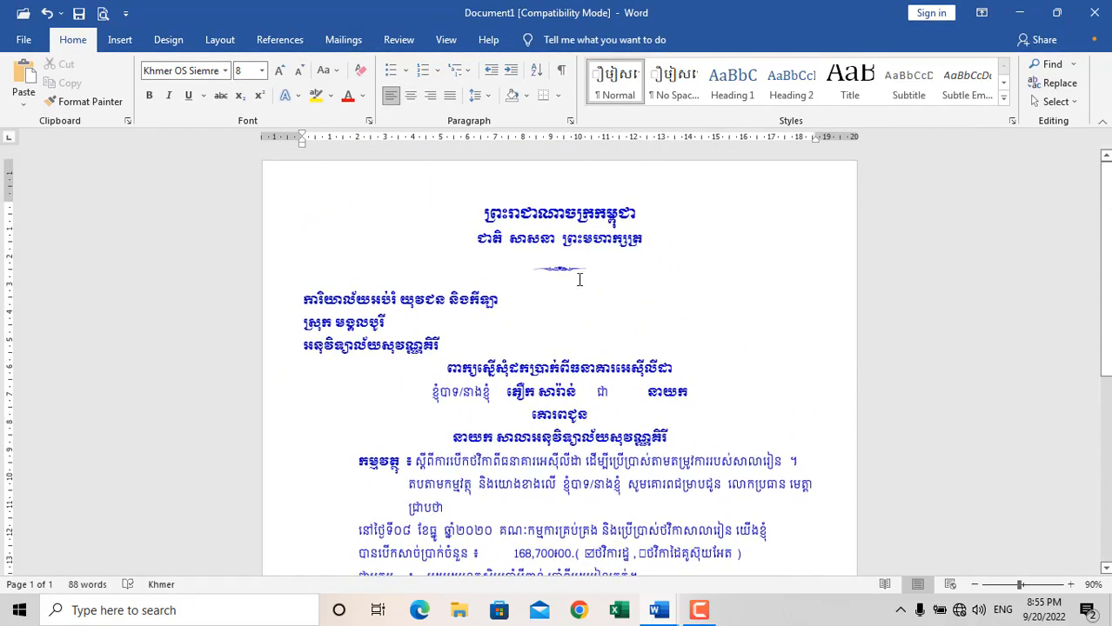
left_click(563, 220)
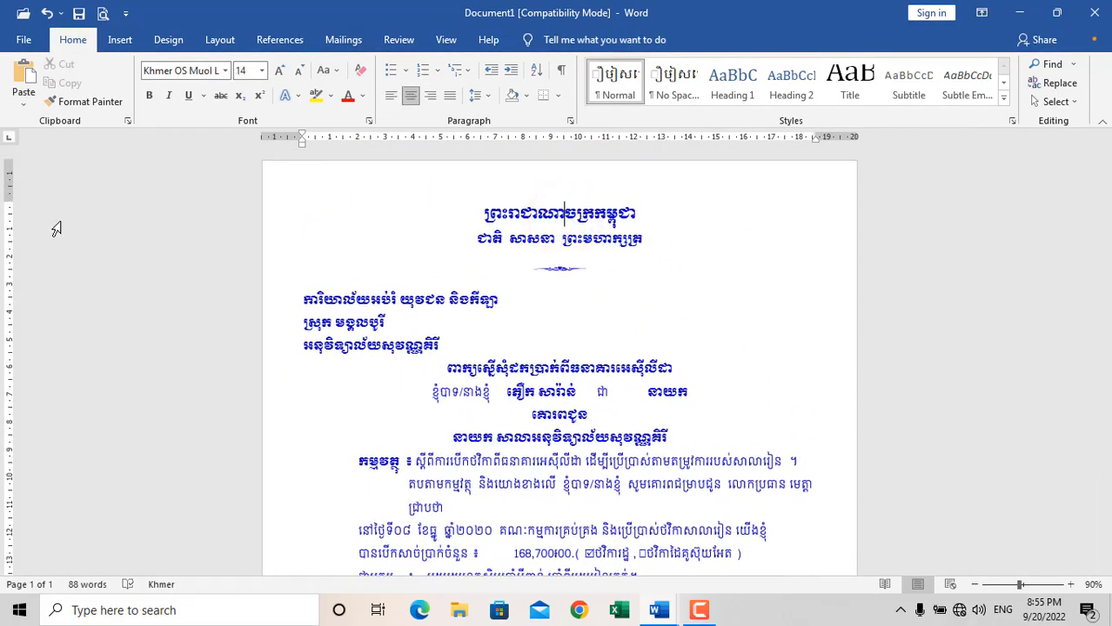
scroll(605, 250, "down", 2)
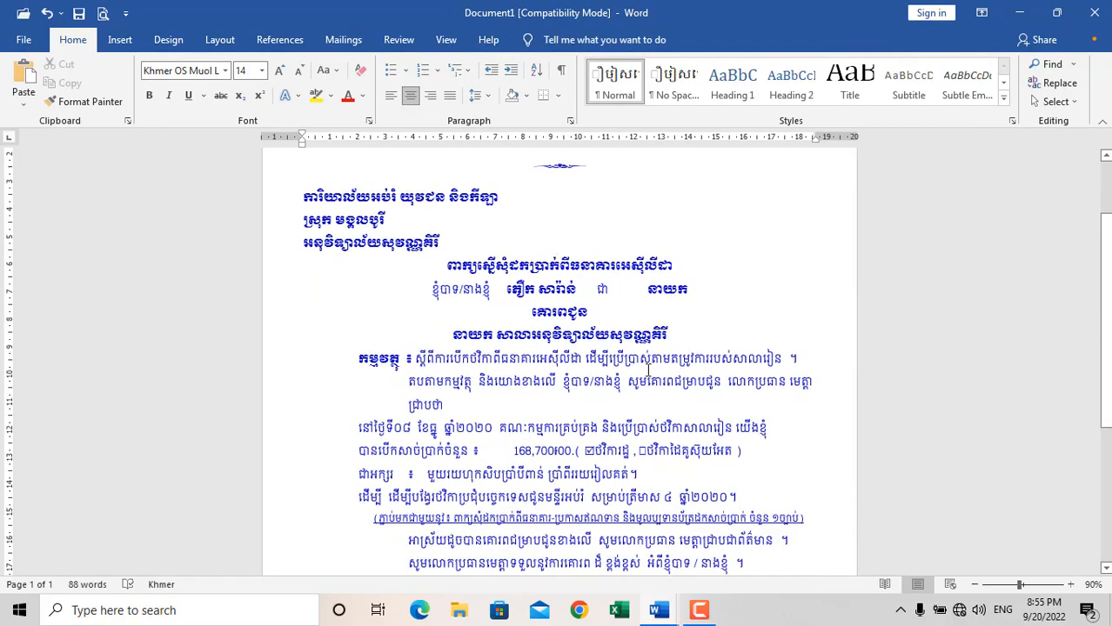
scroll(648, 372, "down", 3)
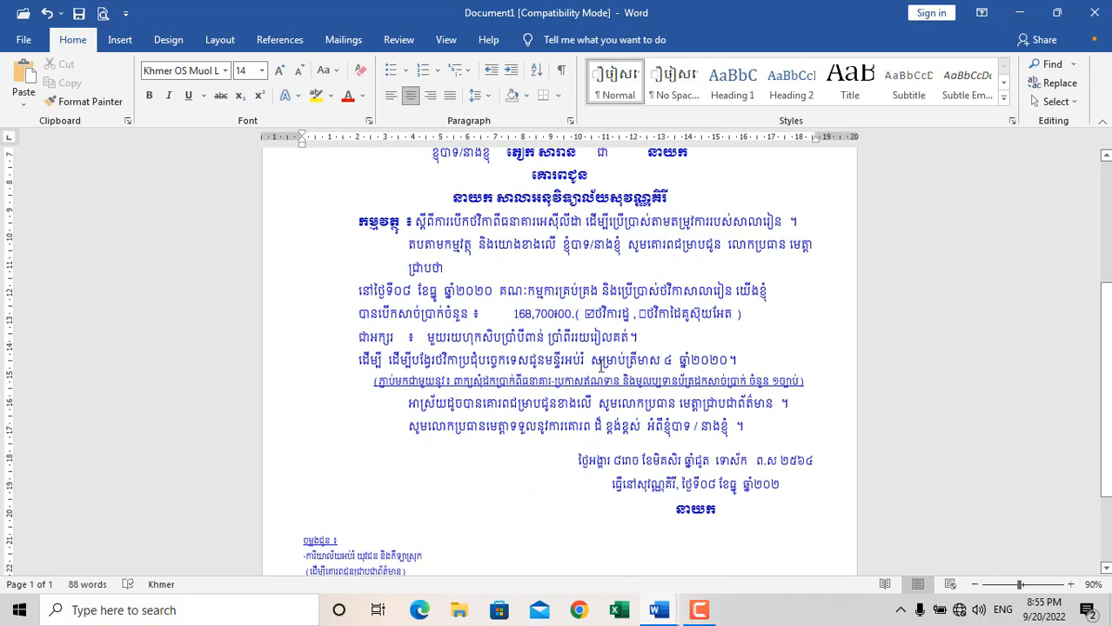
scroll(600, 366, "up", 4)
scroll(645, 343, "down", 1)
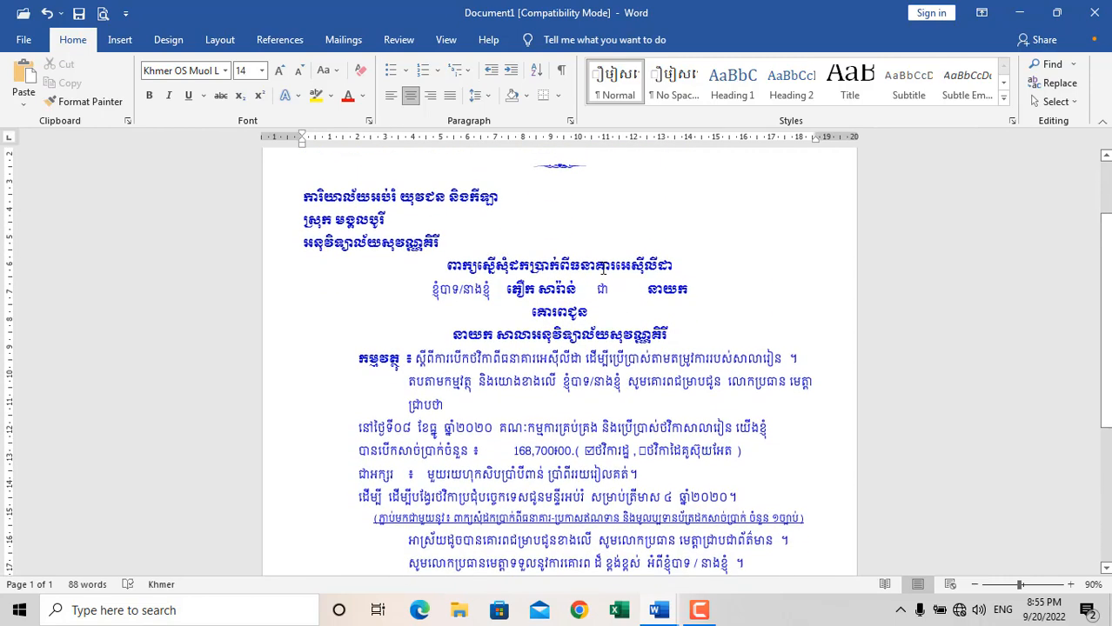
Step: Increase the font size of the centered letter title below the office heading to 14
double_click(684, 256)
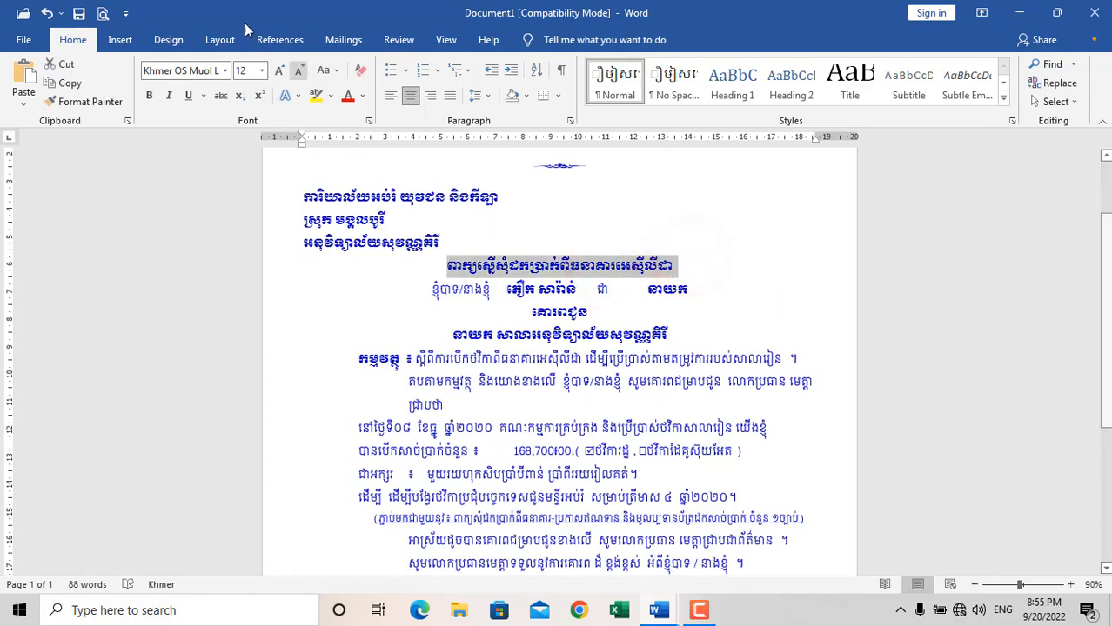
left_click(280, 70)
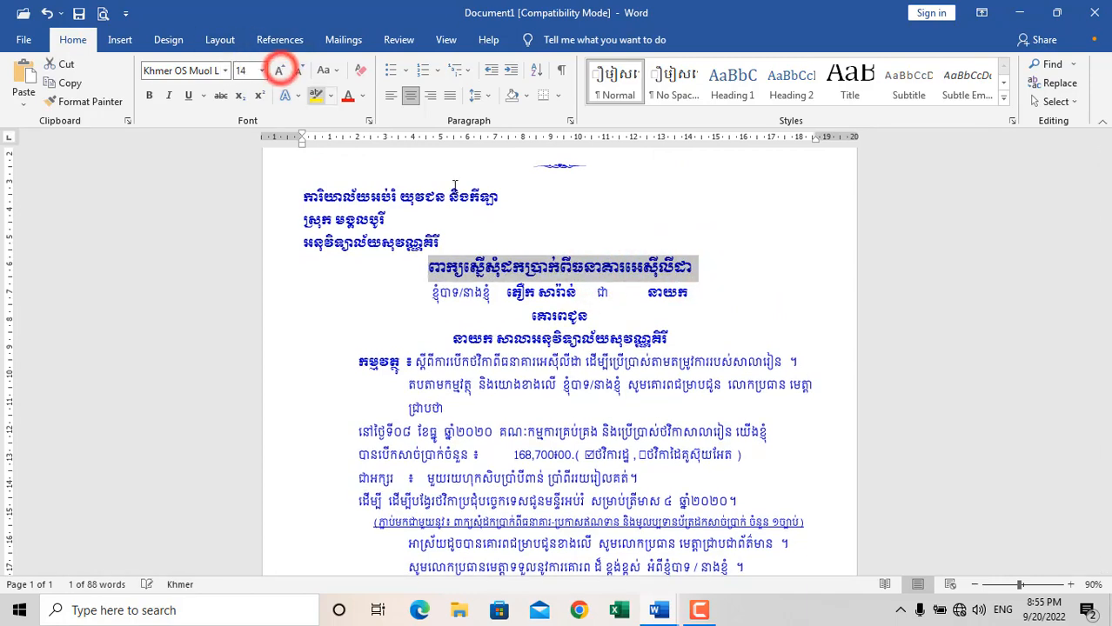
left_click(603, 275)
scroll(608, 287, "up", 3)
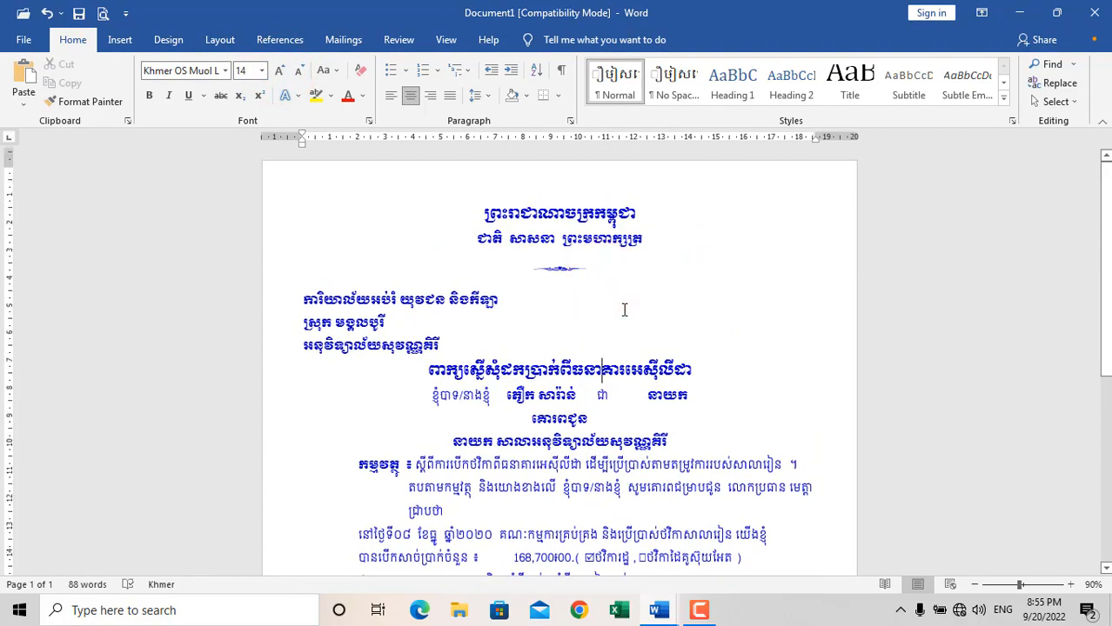
Step: Set the font size of the copy-recipient list to 9 and indent its underlined heading line
scroll(624, 310, "down", 3)
scroll(411, 267, "down", 6)
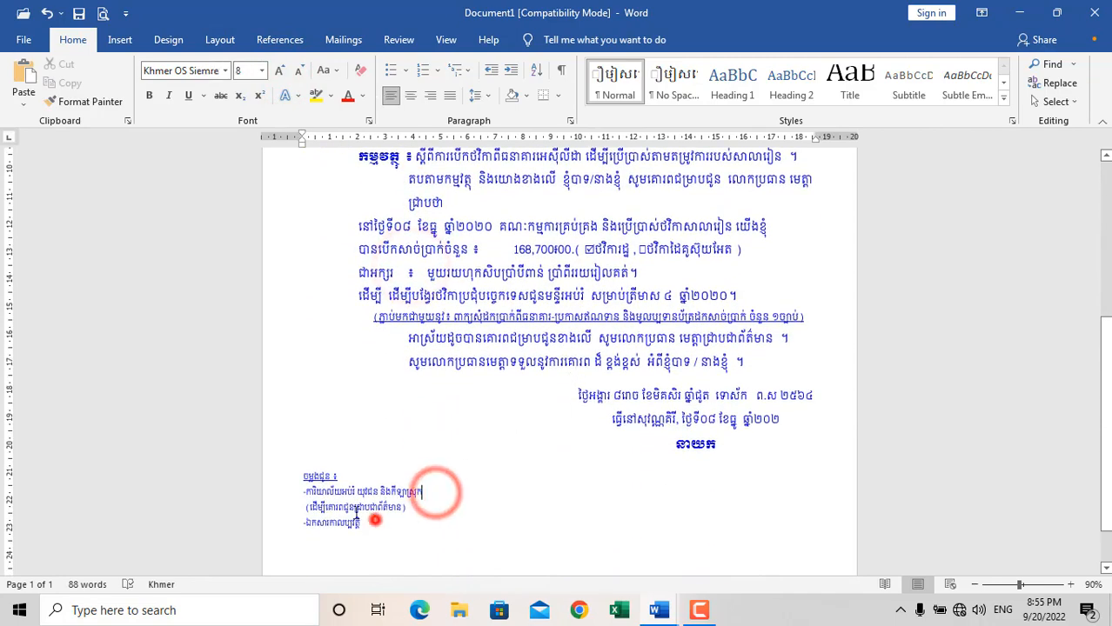
left_click_drag(374, 524, 304, 461)
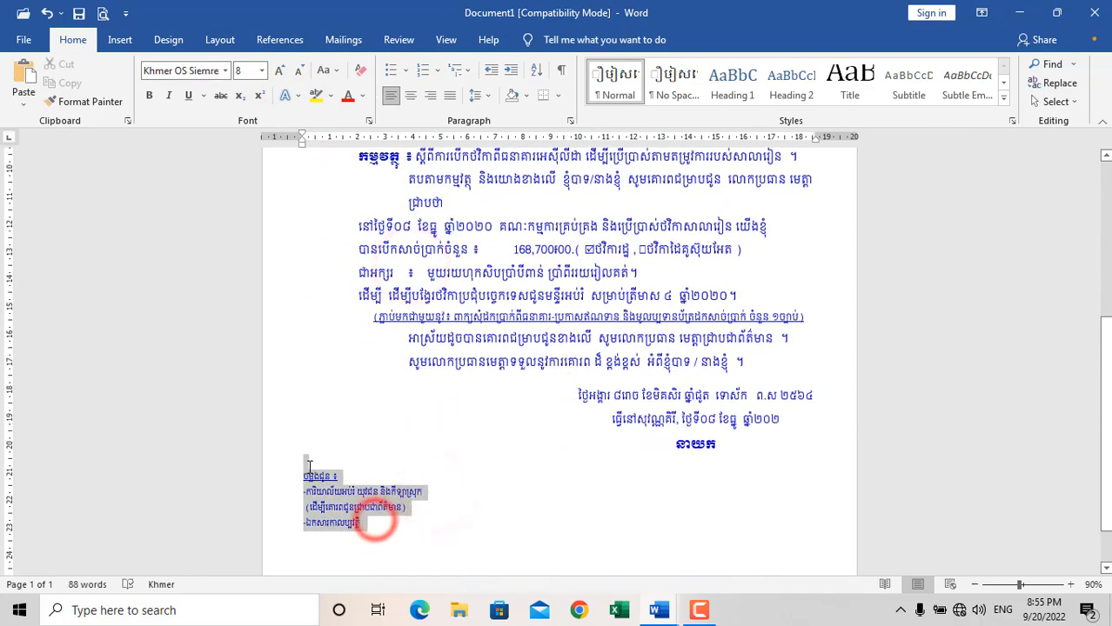
left_click(277, 76)
left_click(435, 489)
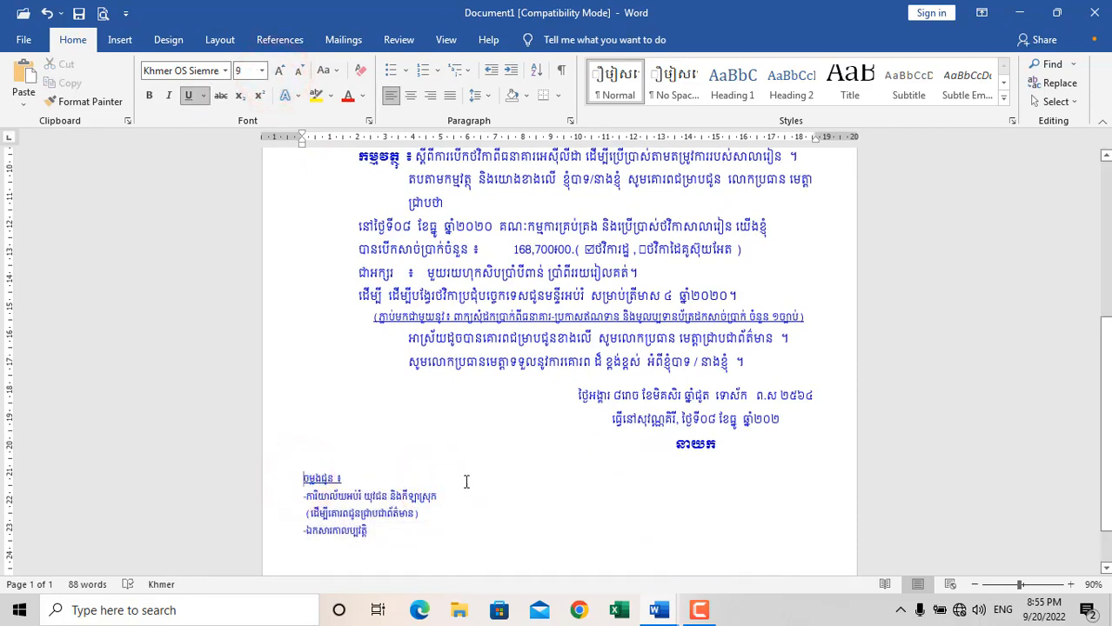
left_click(393, 522)
Step: Examine the finished letter from the national heading down to the signature block and copy-recipient list
scroll(522, 496, "up", 4)
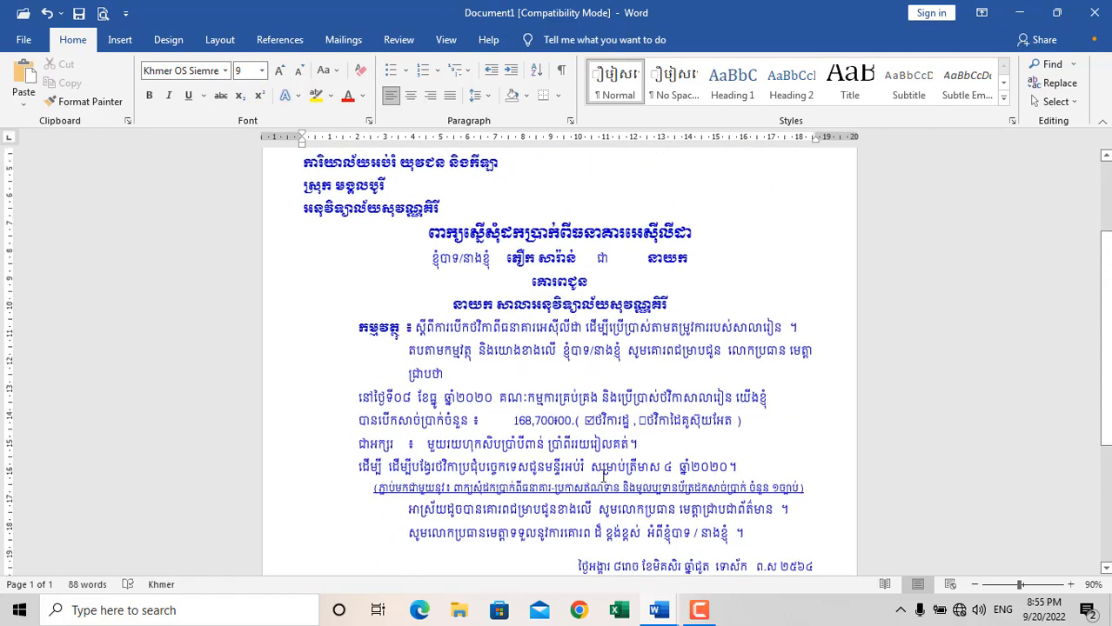
scroll(600, 477, "down", 6)
scroll(701, 476, "up", 8)
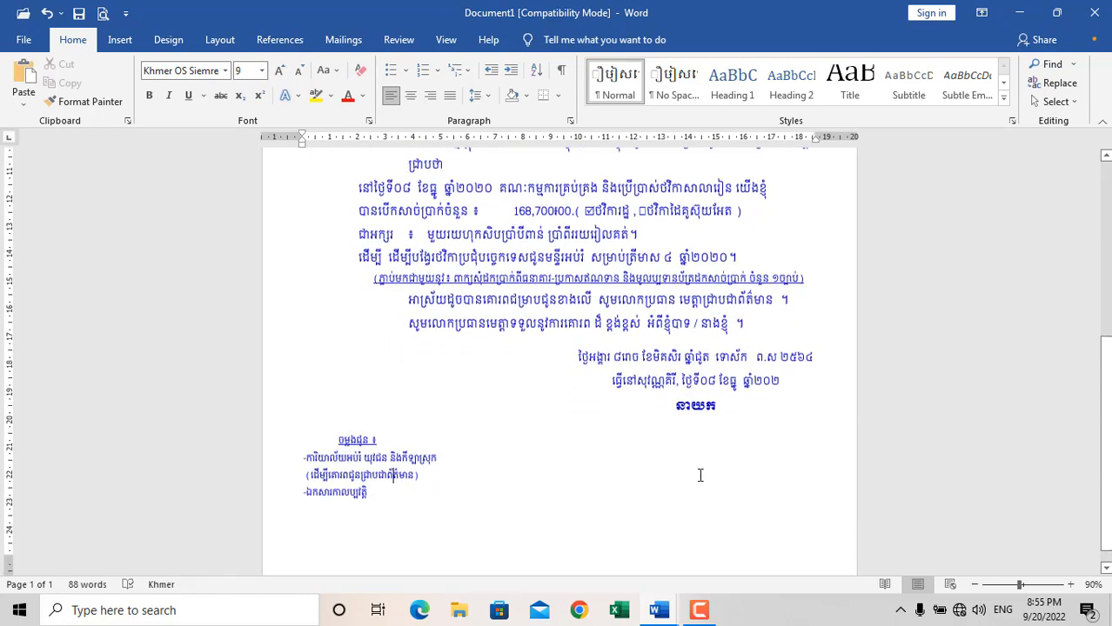
scroll(699, 467, "up", 1)
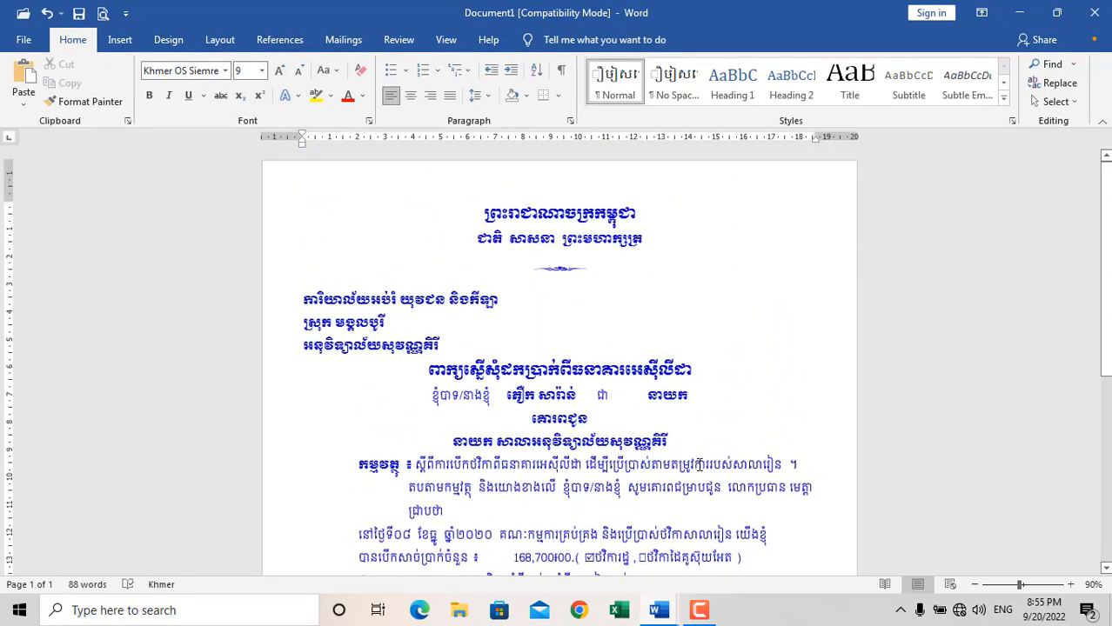
scroll(620, 411, "down", 5)
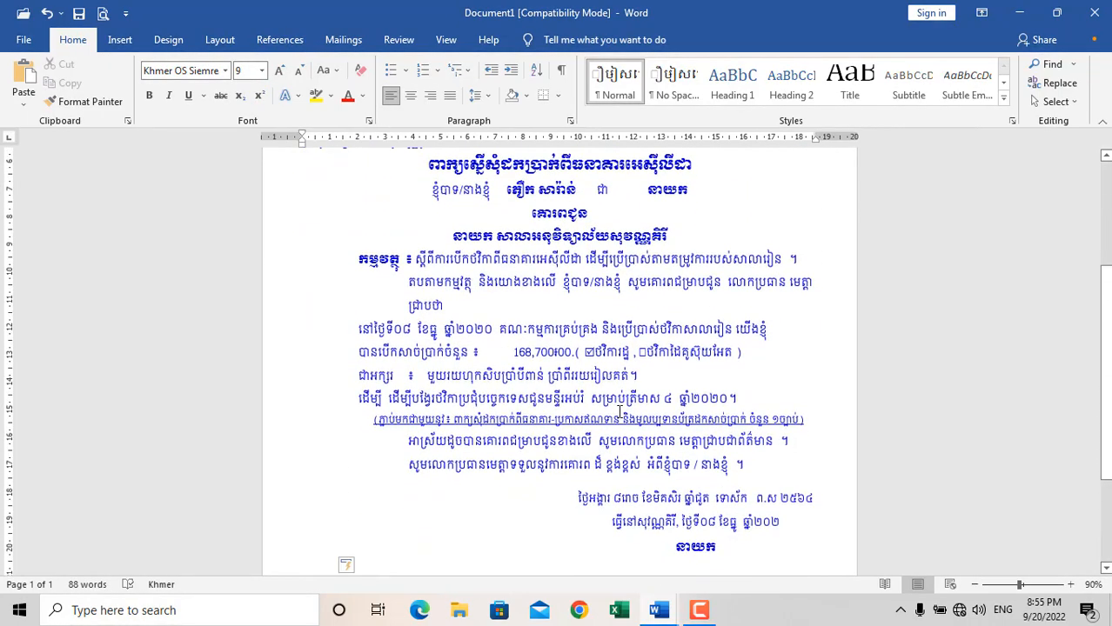
scroll(619, 411, "down", 3)
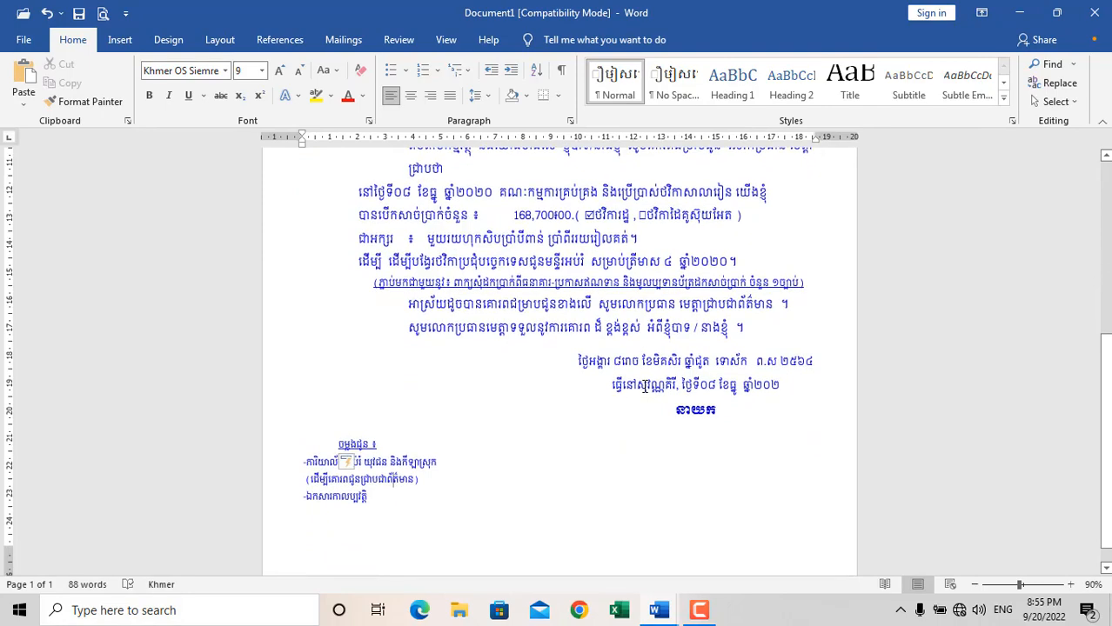
scroll(646, 388, "up", 7)
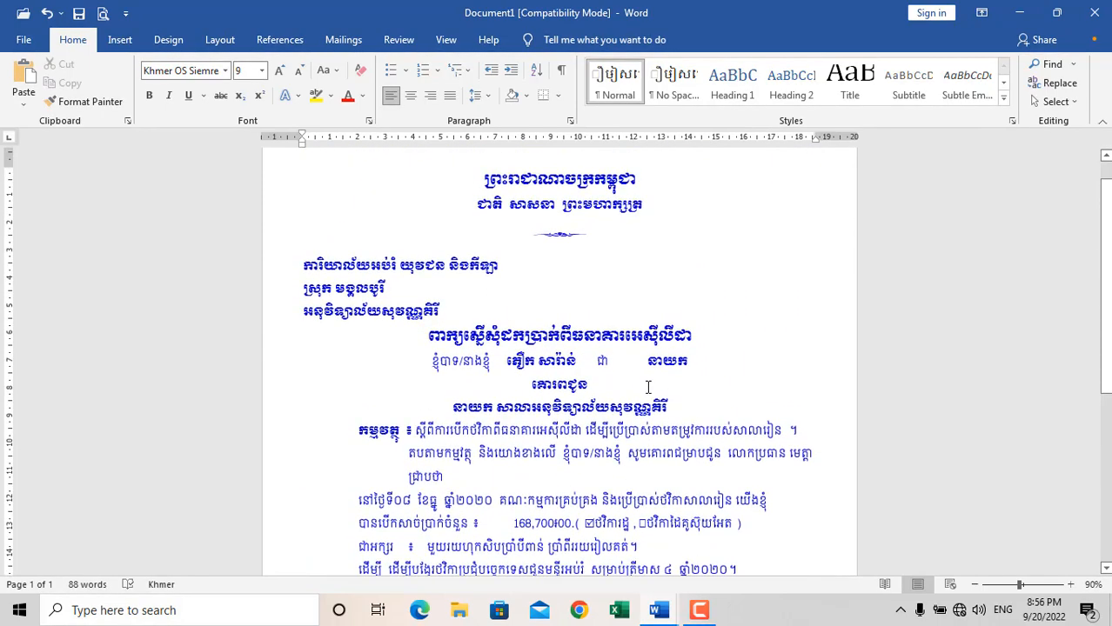
scroll(648, 385, "down", 7)
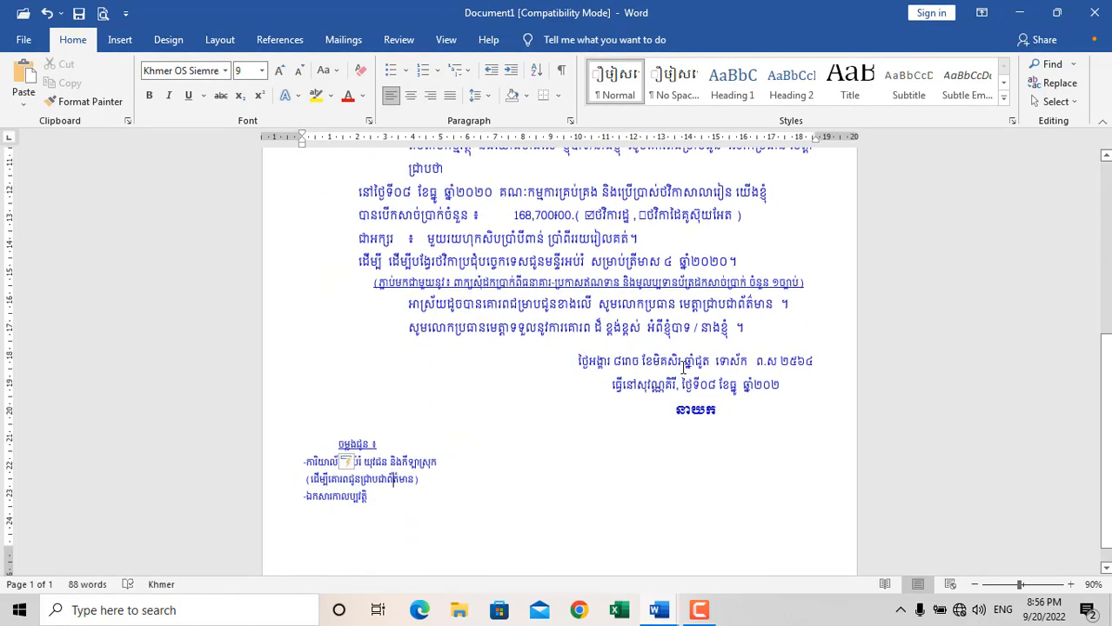
scroll(683, 365, "down", 1)
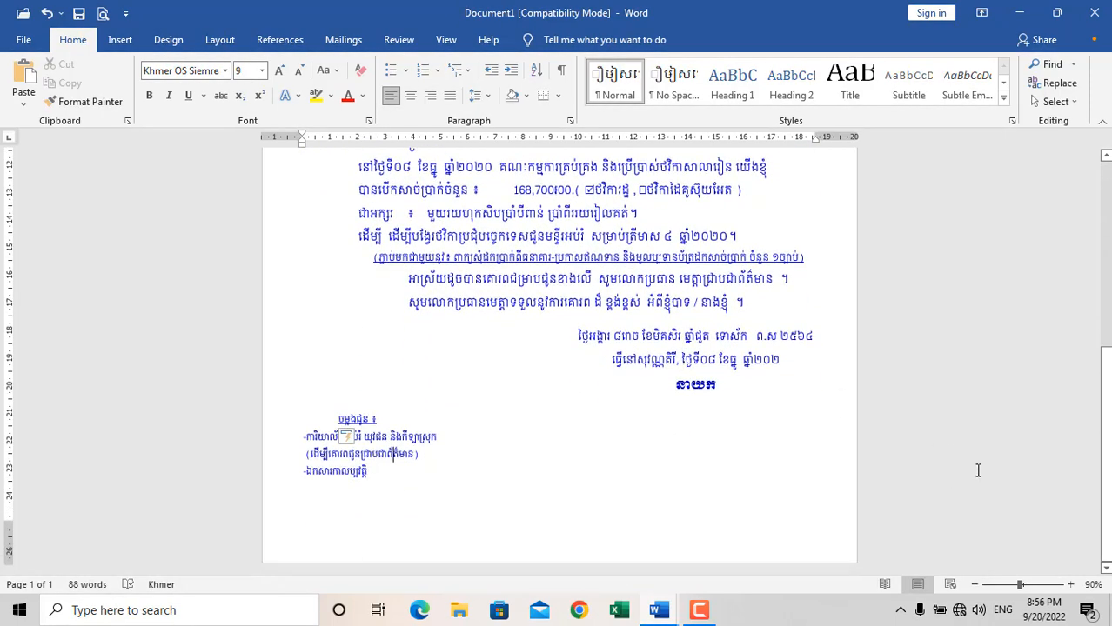
left_click(699, 610)
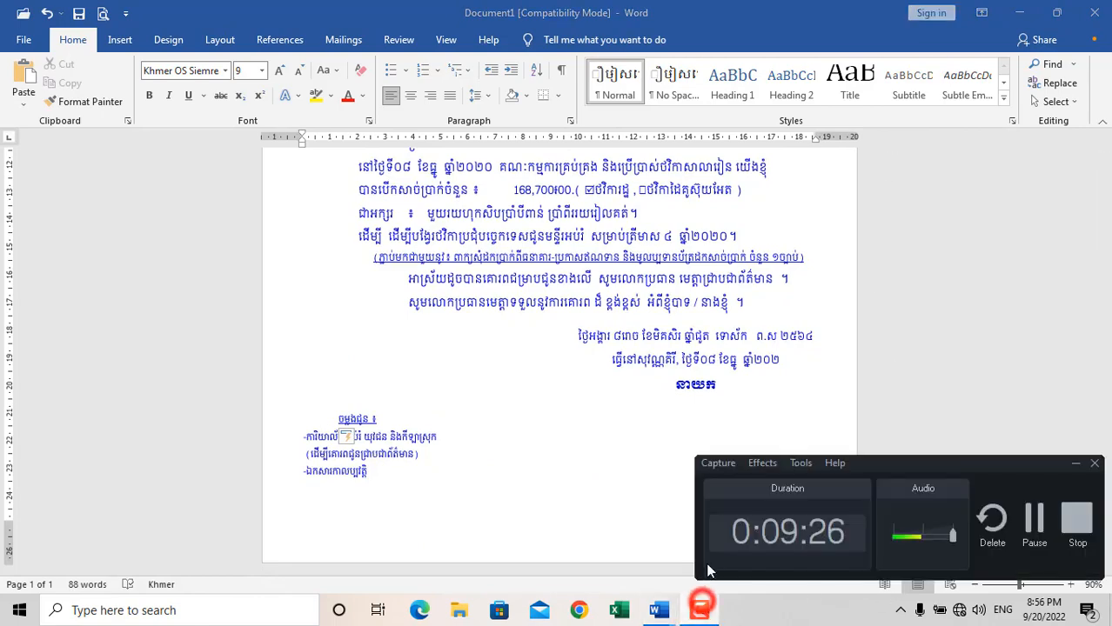